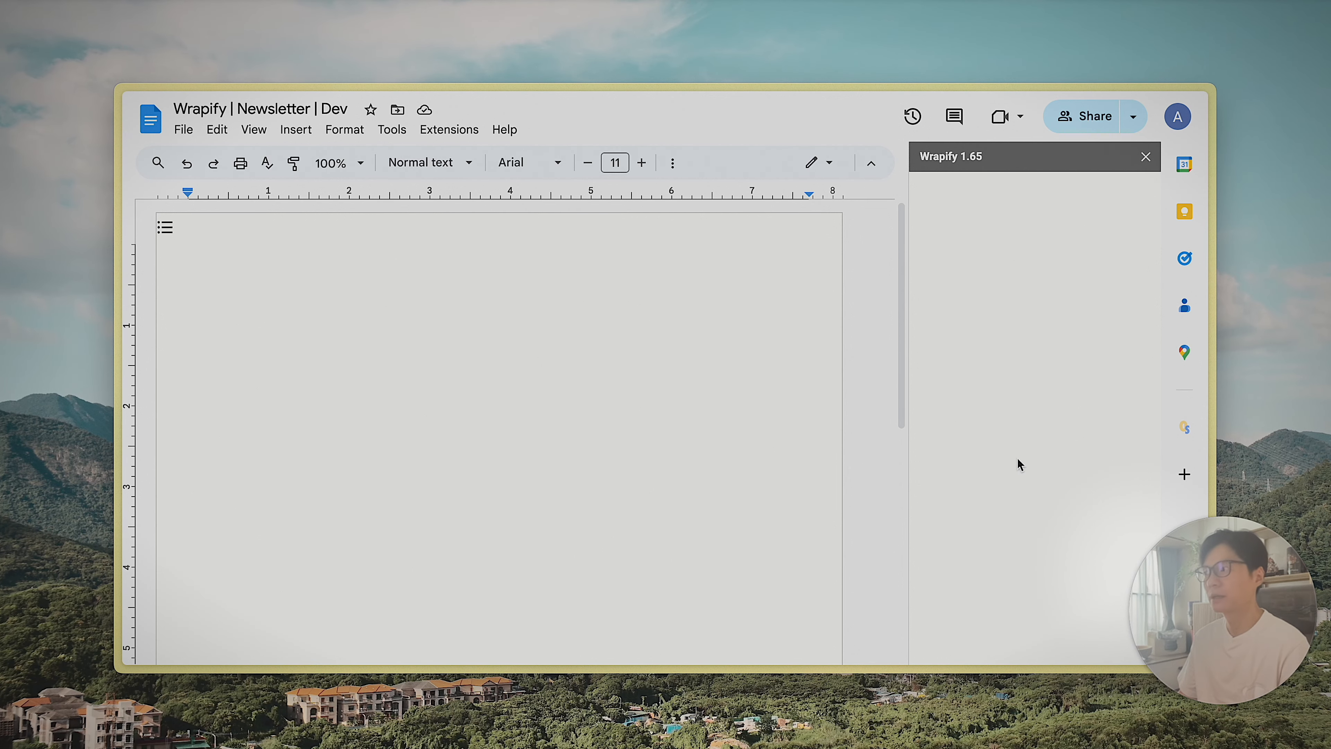
# - Close the Wrapify sidebar and reopen the add-on's newsletter tool in the document
pyautogui.click(1145, 157)
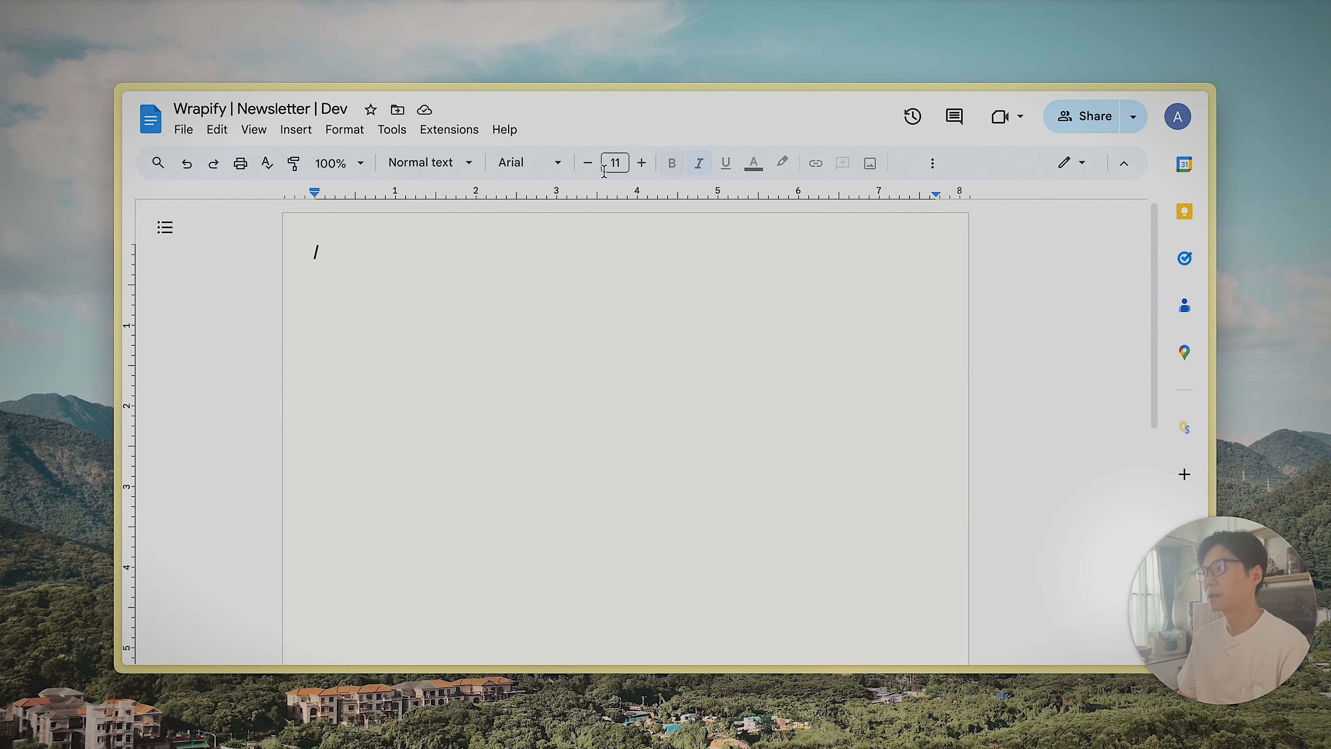
pyautogui.click(449, 129)
pyautogui.moveTo(467, 253)
pyautogui.click(702, 262)
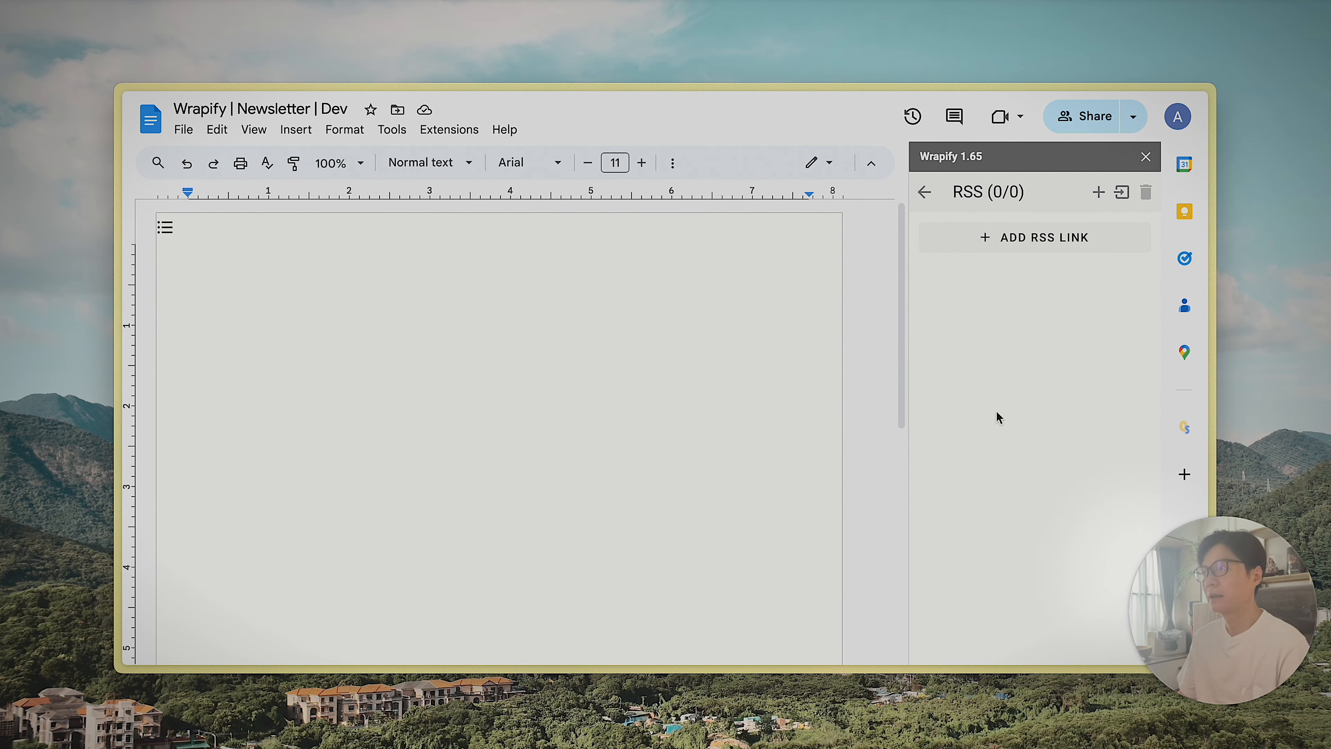
# - Check the Feeds view, return to the RSS list and open the form for adding a new RSS link
pyautogui.click(925, 197)
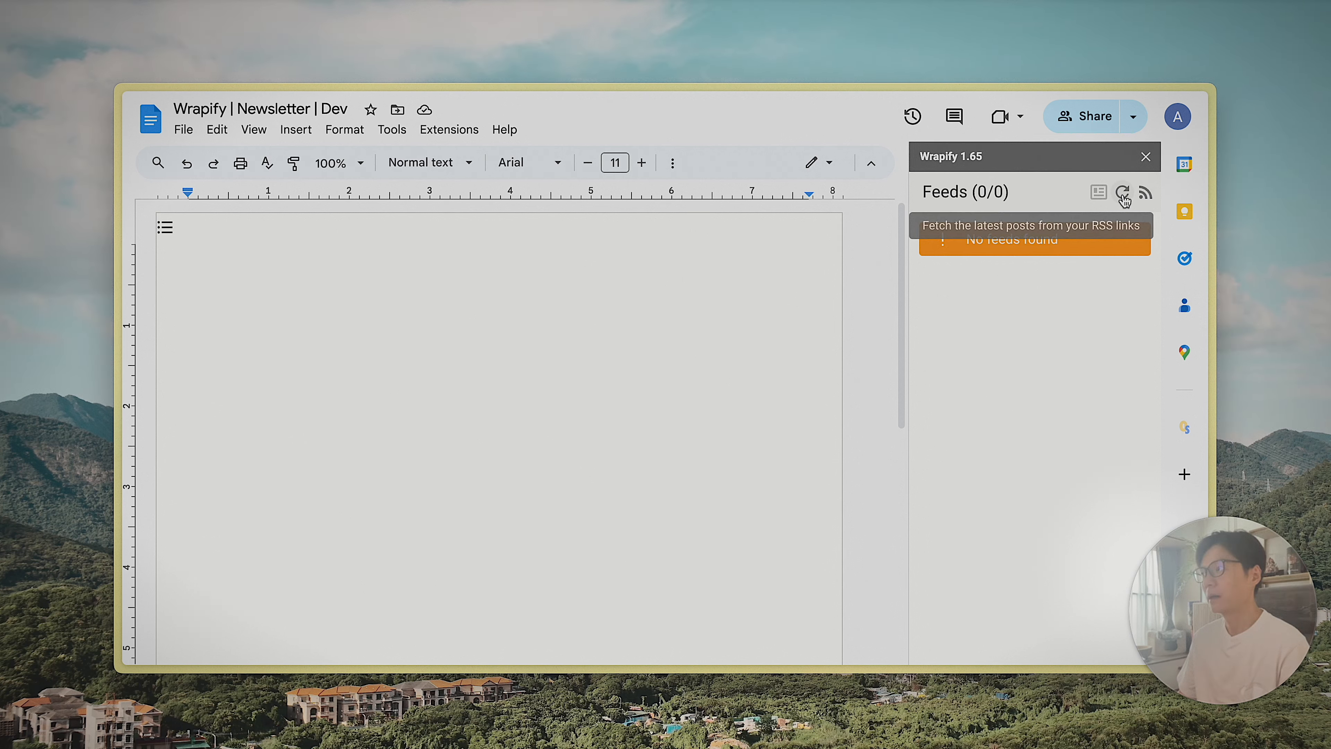
pyautogui.click(1145, 197)
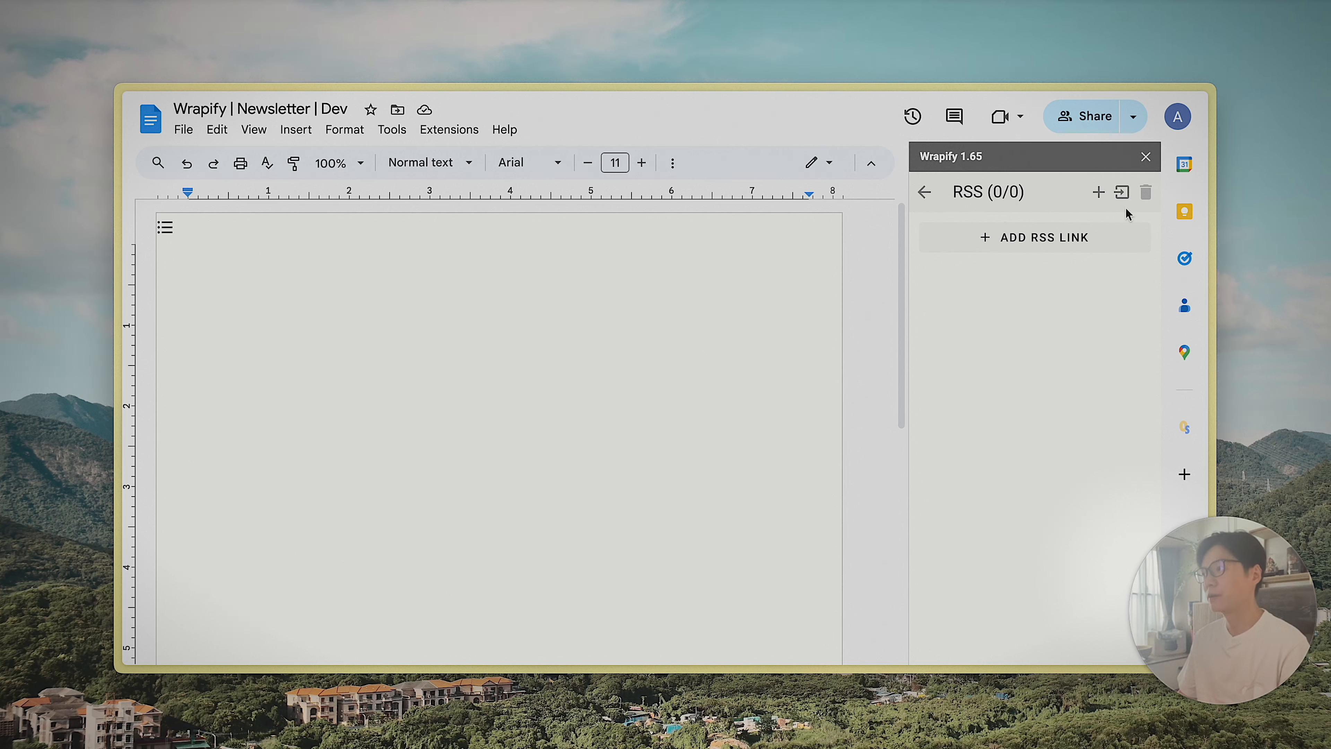
pyautogui.click(1018, 241)
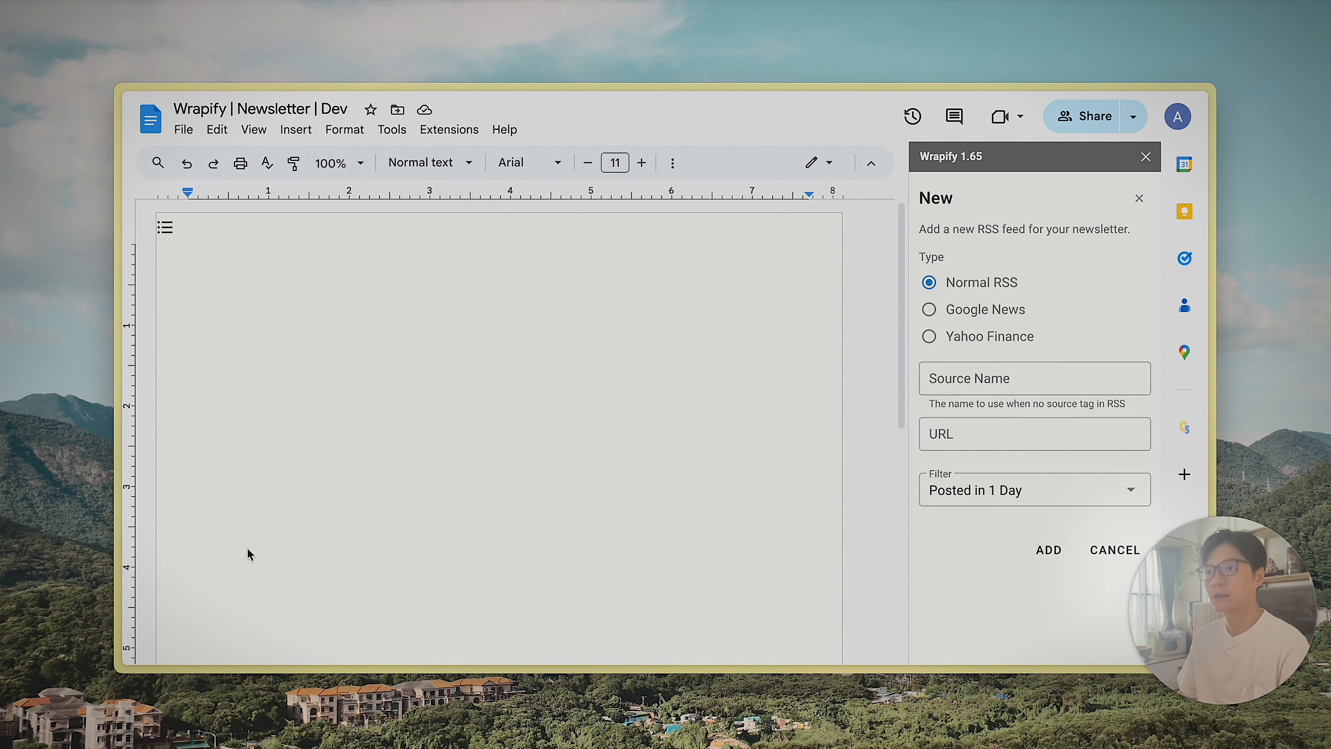
# - Copy the blog's test RSS link from the Add Single RSS section of the Wrapify Newsletter article
pyautogui.press('super+s')
pyautogui.click(188, 559)
pyautogui.scroll(-10, 649, 548)
pyautogui.scroll(-8, 649, 547)
pyautogui.moveTo(890, 384); pyautogui.dragTo(554, 397)
pyautogui.press('super+c')
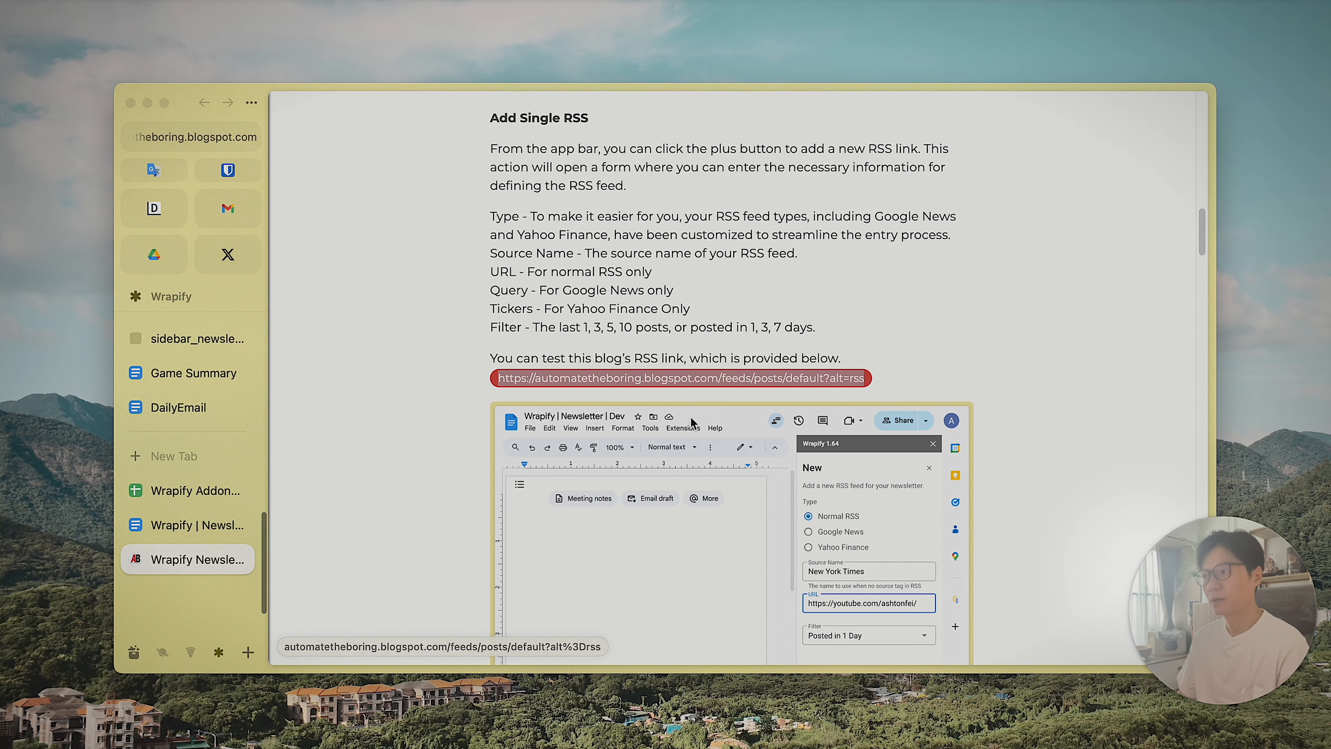
# - In the Wrapify | Newsletter | Dev document, paste the copied link as the new feed's URL and name the source "Automate the Boring"
pyautogui.click(190, 490)
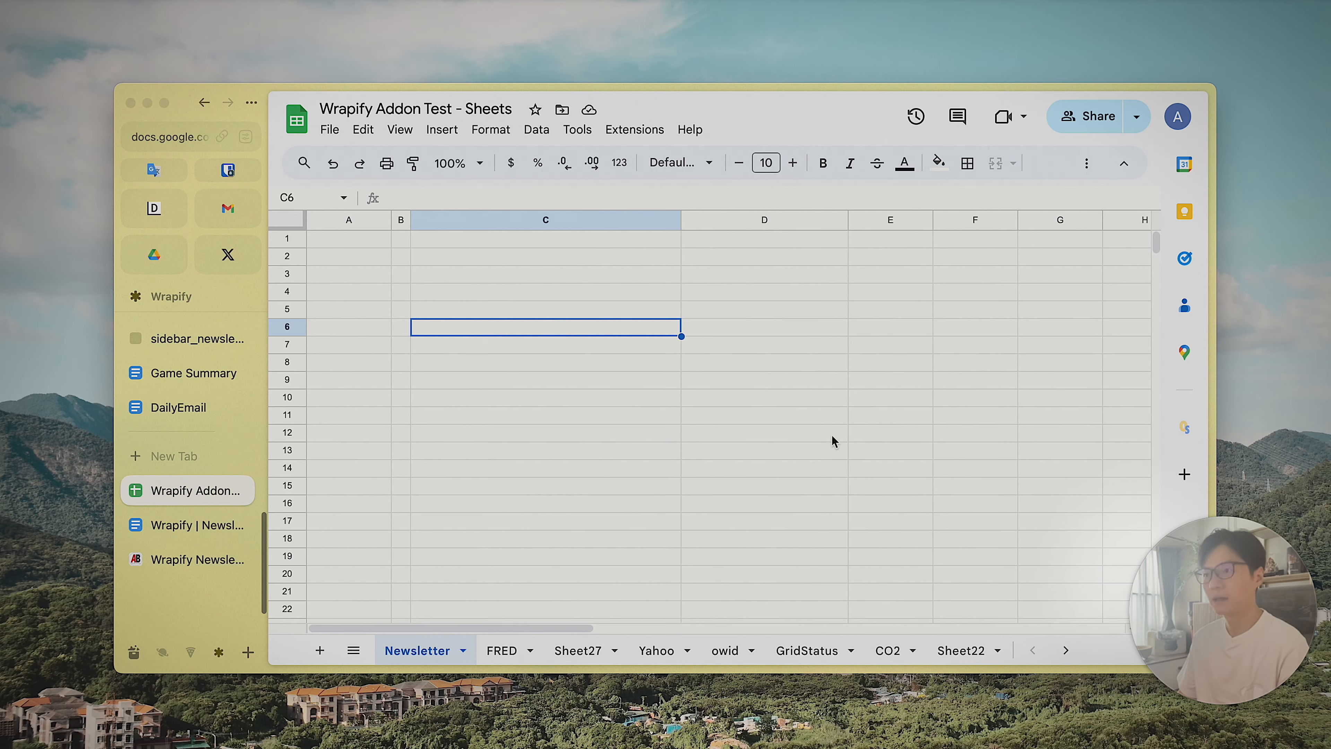
pyautogui.click(178, 525)
pyautogui.click(963, 383)
pyautogui.click(968, 437)
pyautogui.press('super+v')
pyautogui.click(1001, 384)
pyautogui.write('Aut')
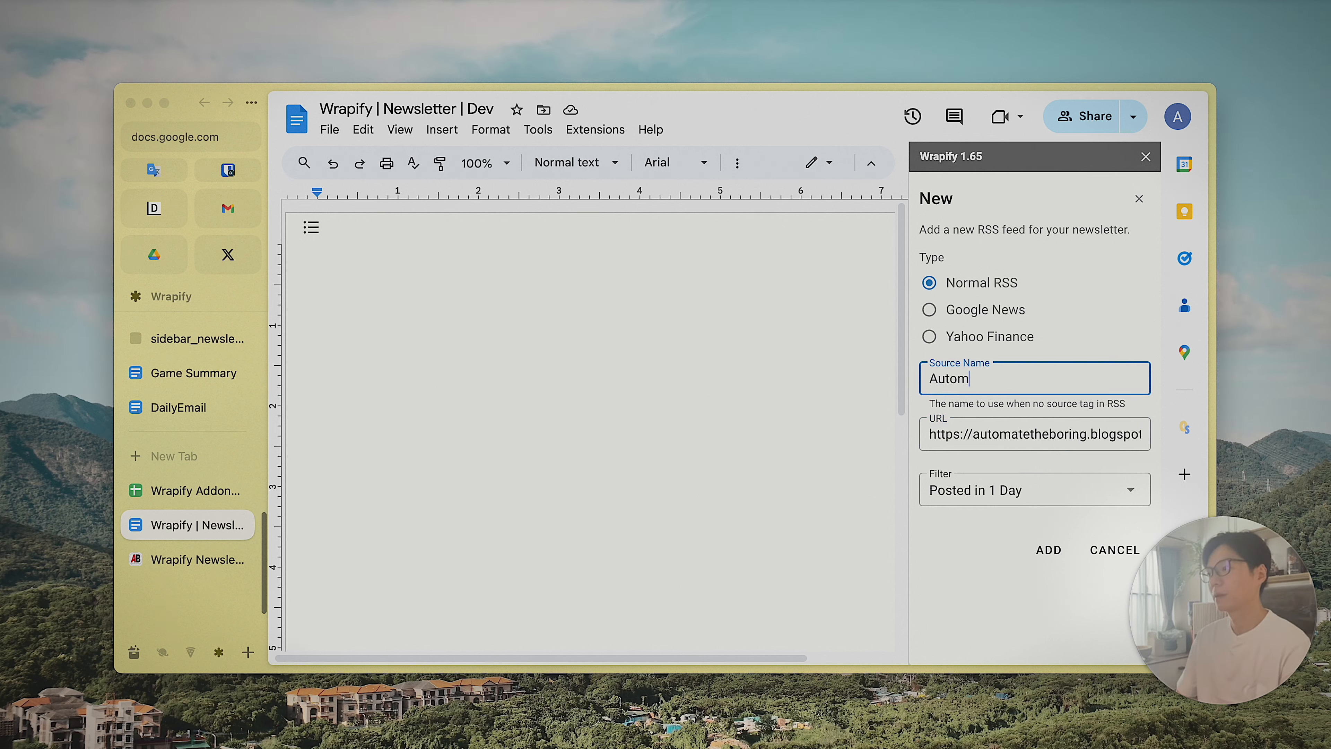
pyautogui.write('omate the Boring')
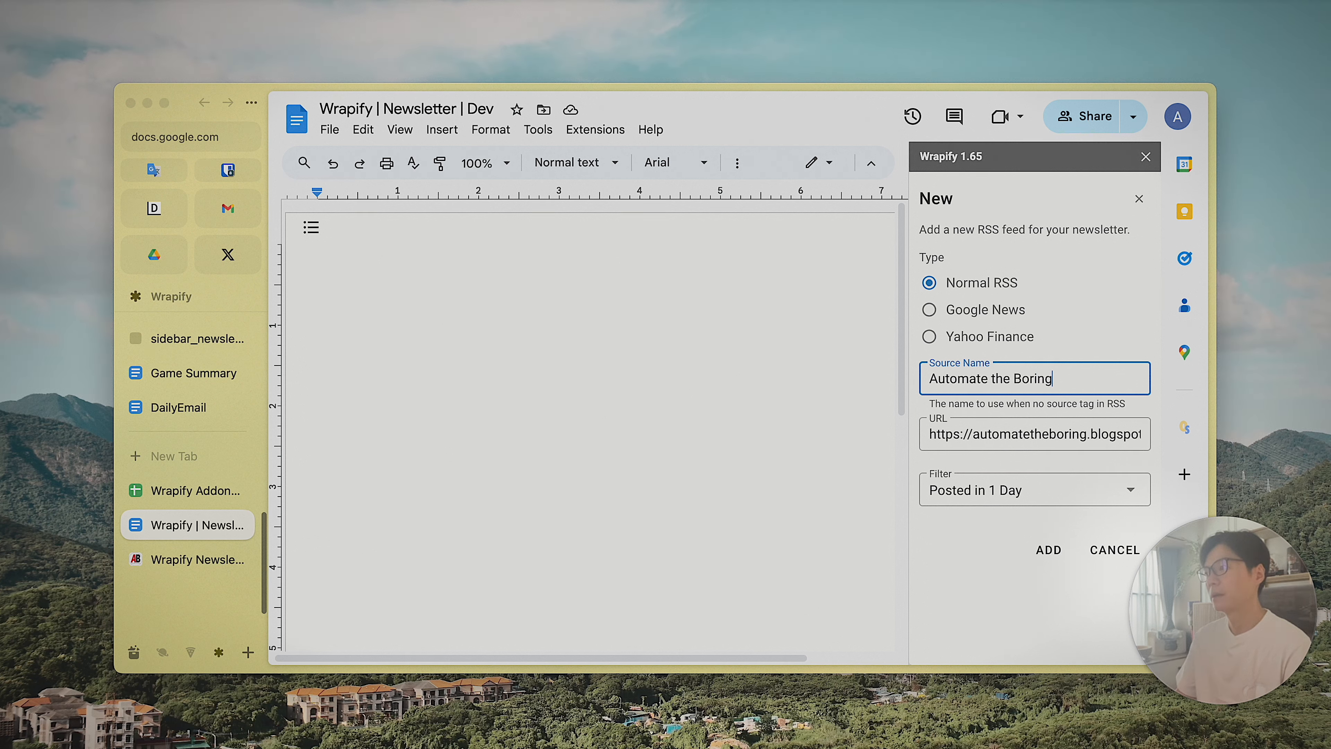
pyautogui.moveTo(1053, 380); pyautogui.dragTo(863, 382)
pyautogui.click(1041, 383)
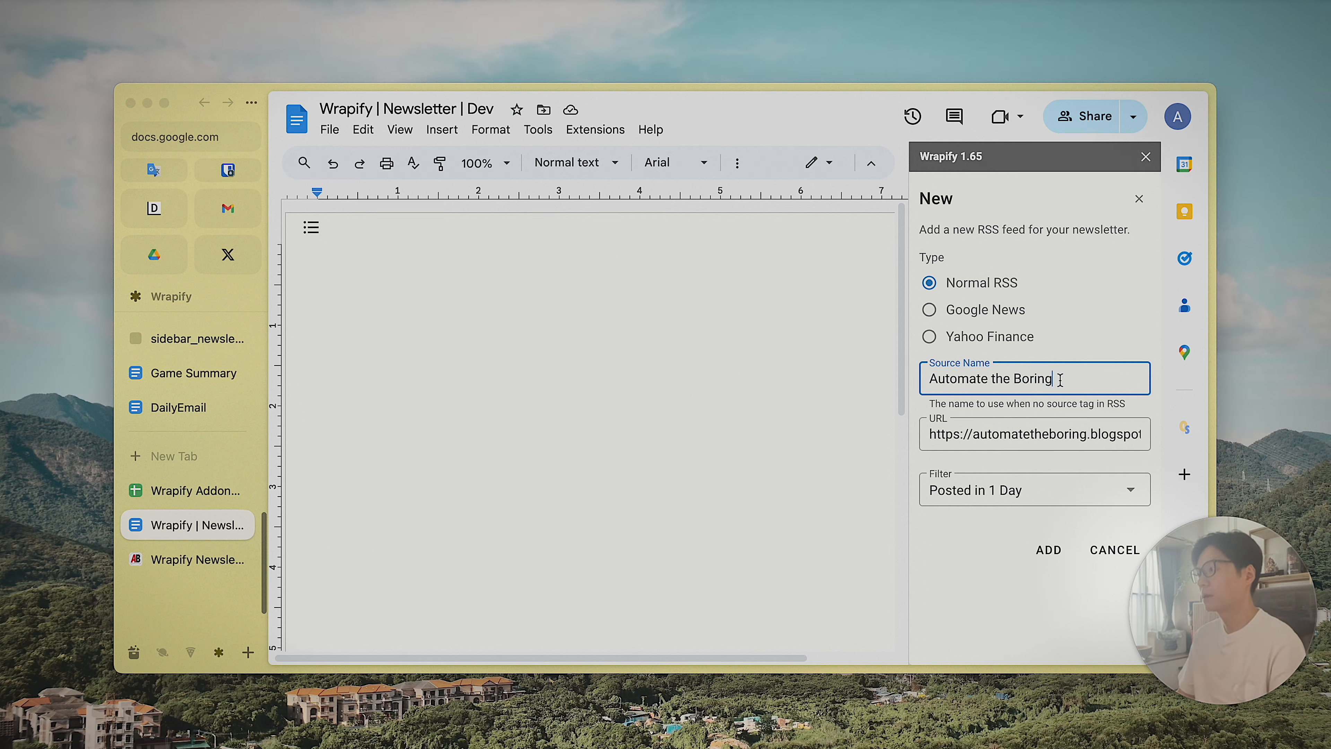
# - Set the new feed's filter to Latest 5 Posts, add the feed and dismiss the notification
pyautogui.click(999, 498)
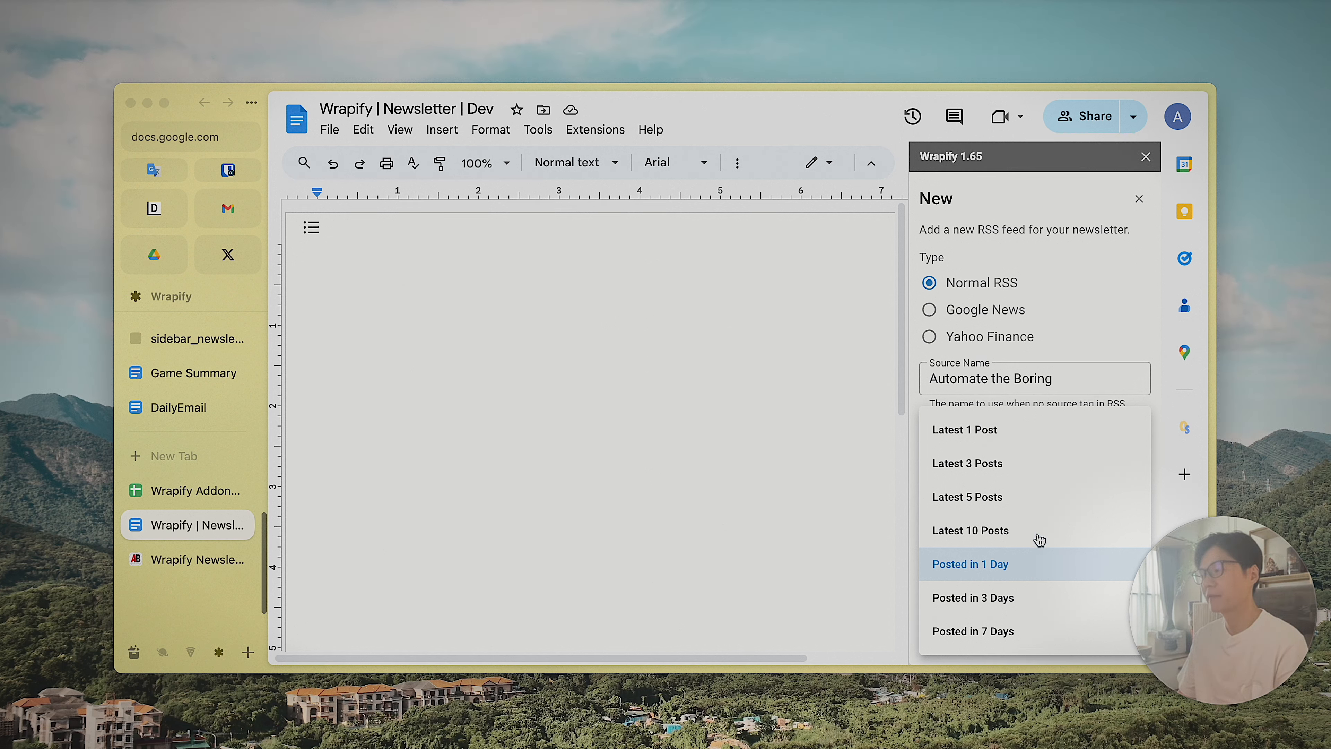
pyautogui.click(982, 510)
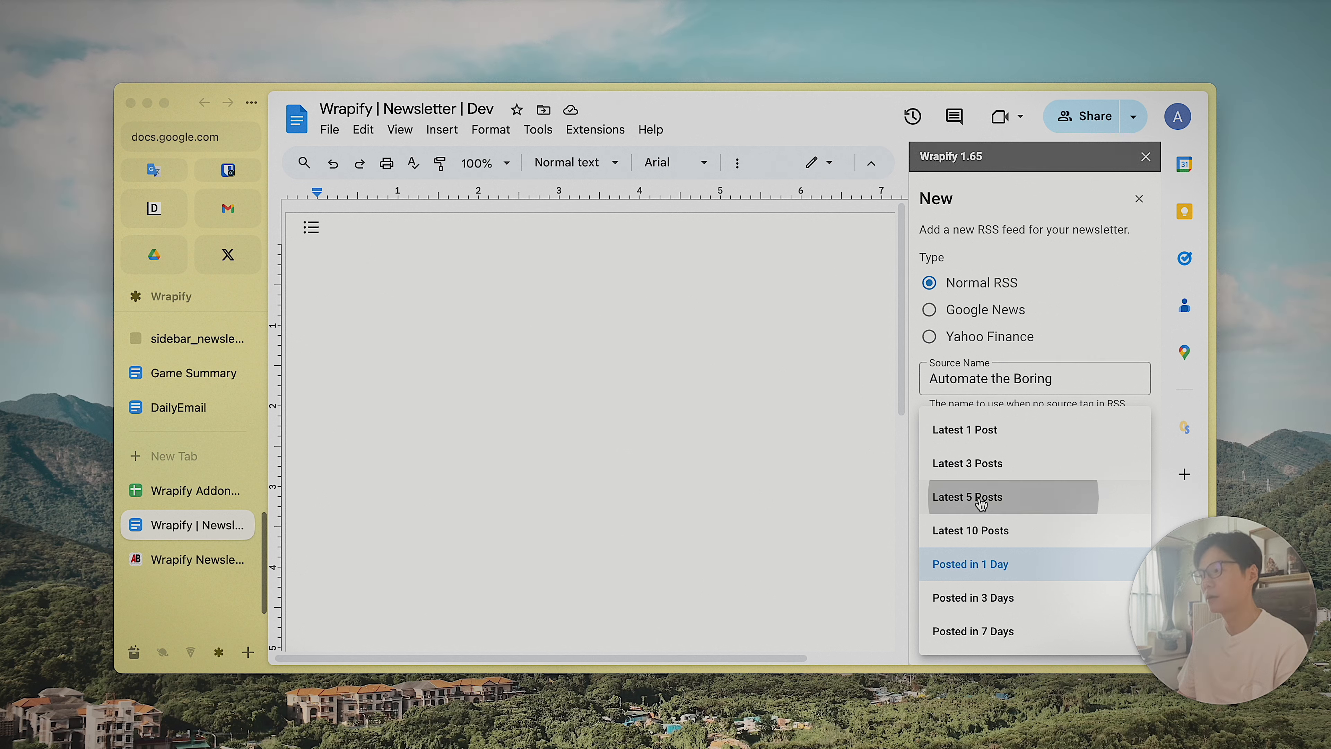
pyautogui.click(1042, 435)
pyautogui.click(1069, 554)
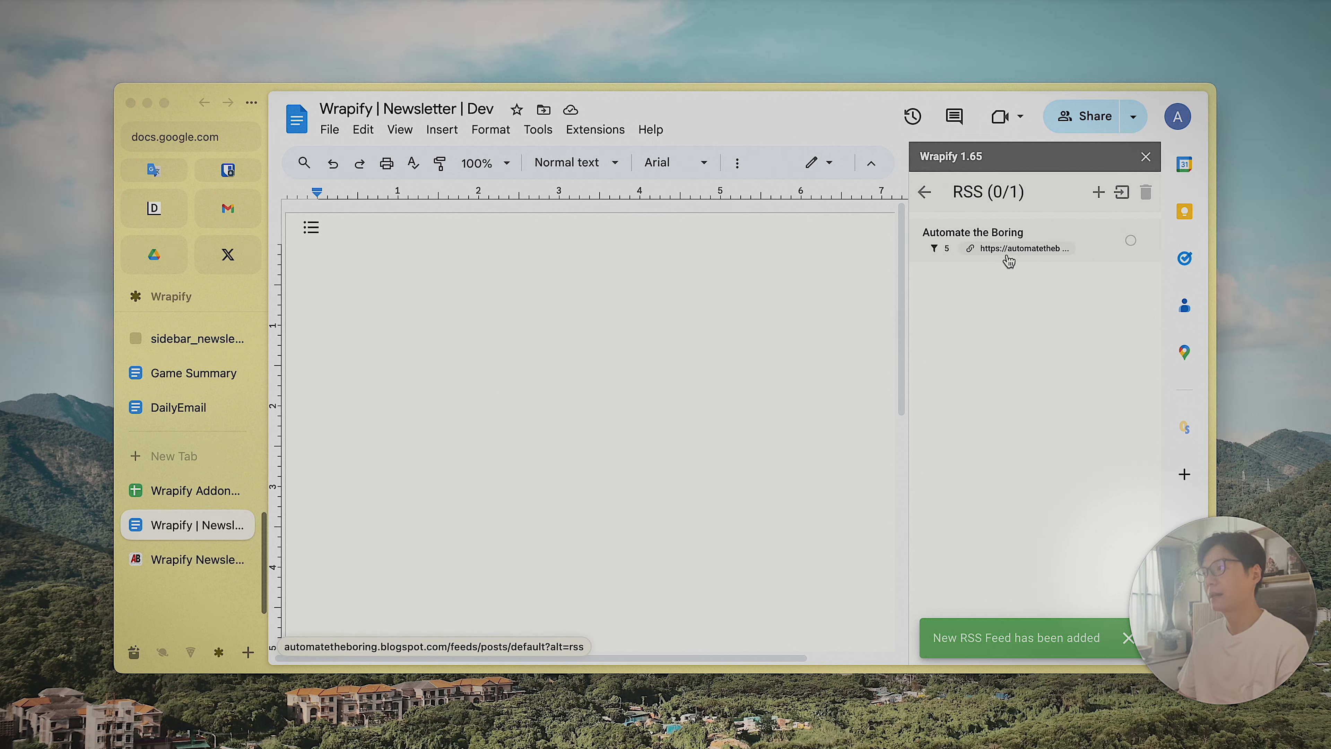
pyautogui.click(1125, 639)
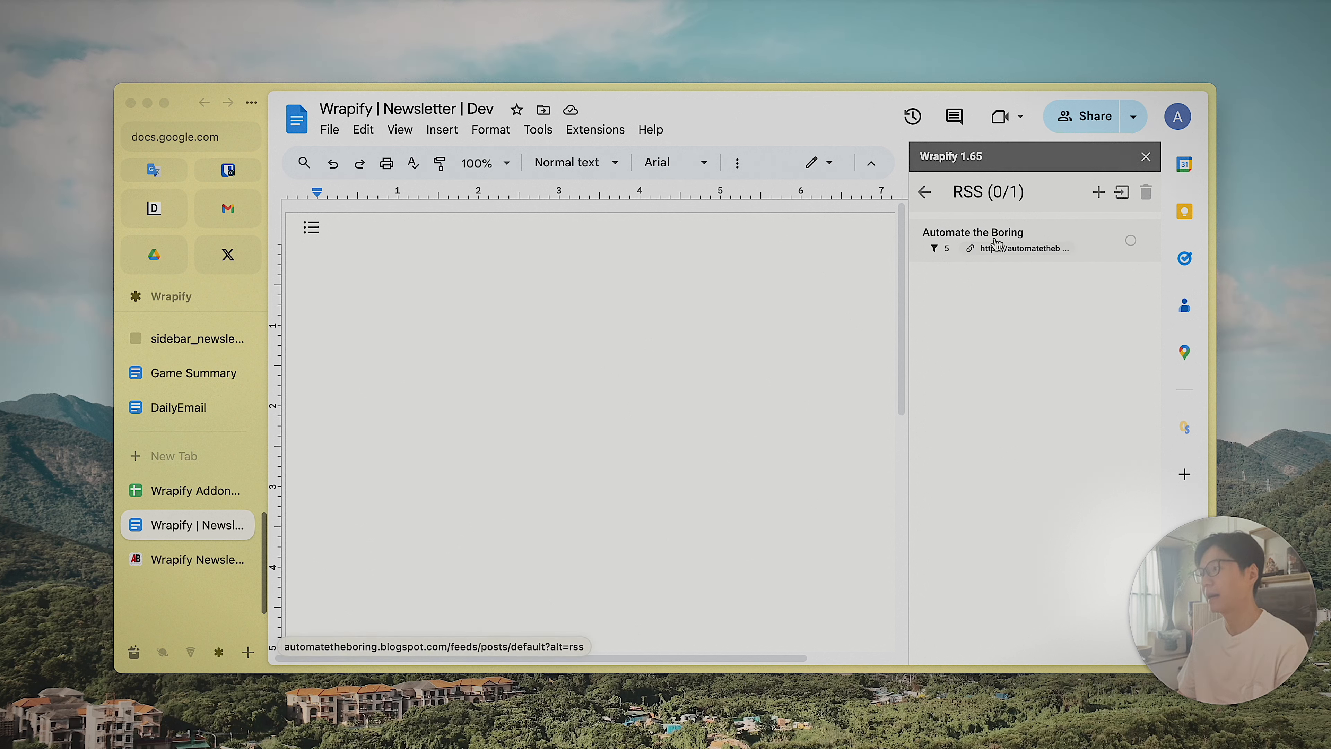
# - Review the fetched posts in the Feeds view, grouped by publication date and by source
pyautogui.click(925, 193)
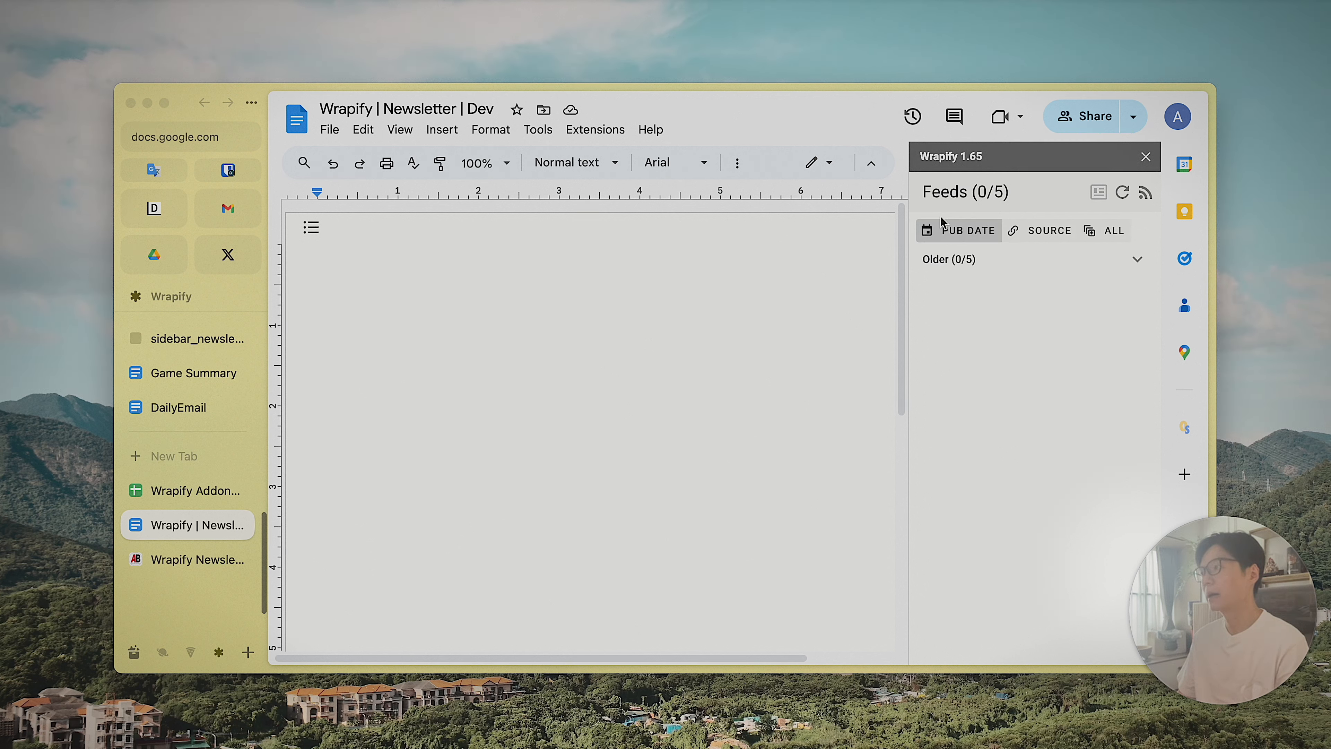
pyautogui.click(978, 261)
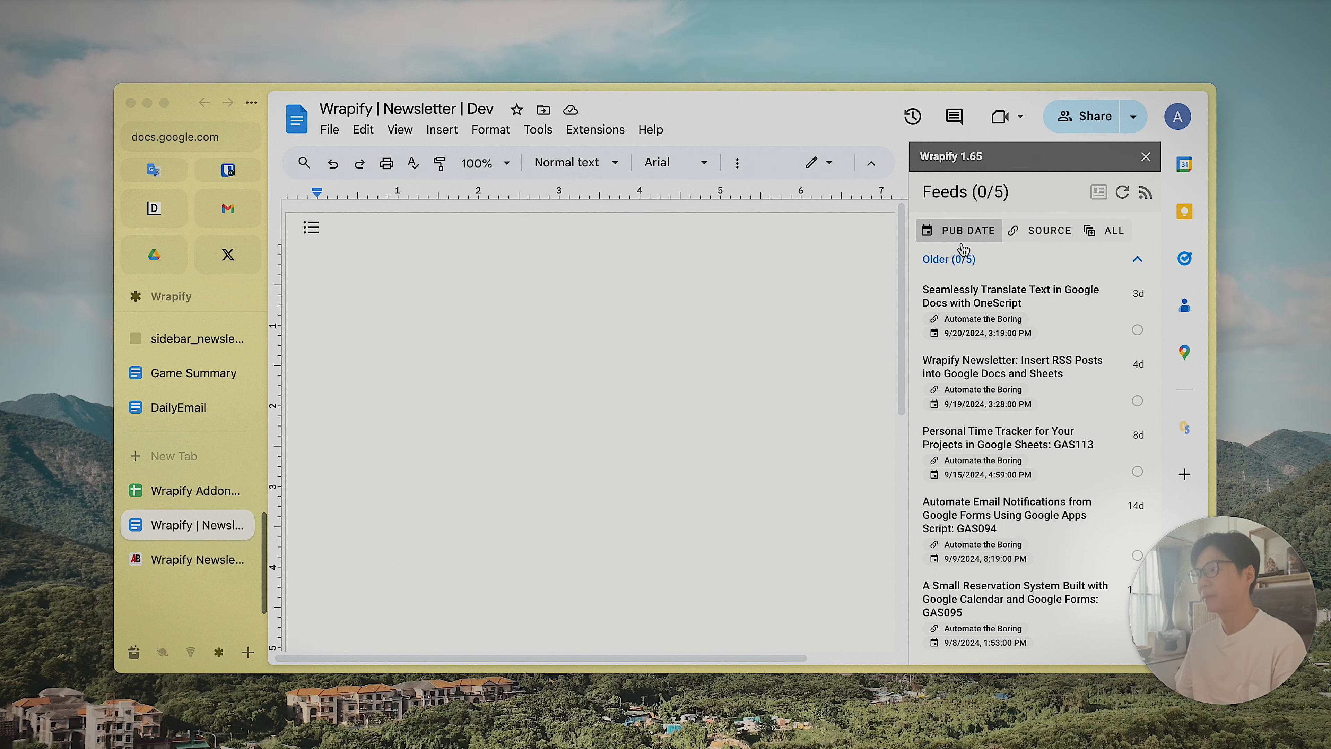
pyautogui.click(1043, 231)
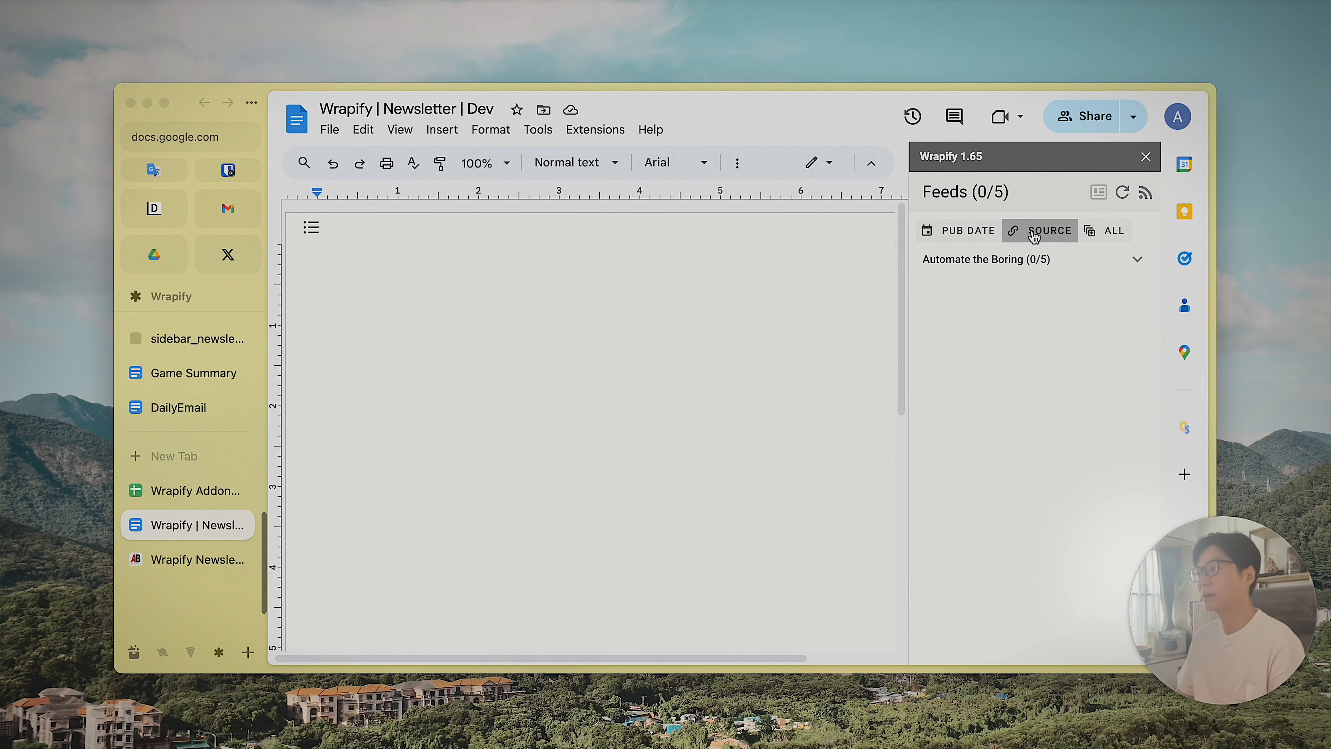
pyautogui.click(979, 262)
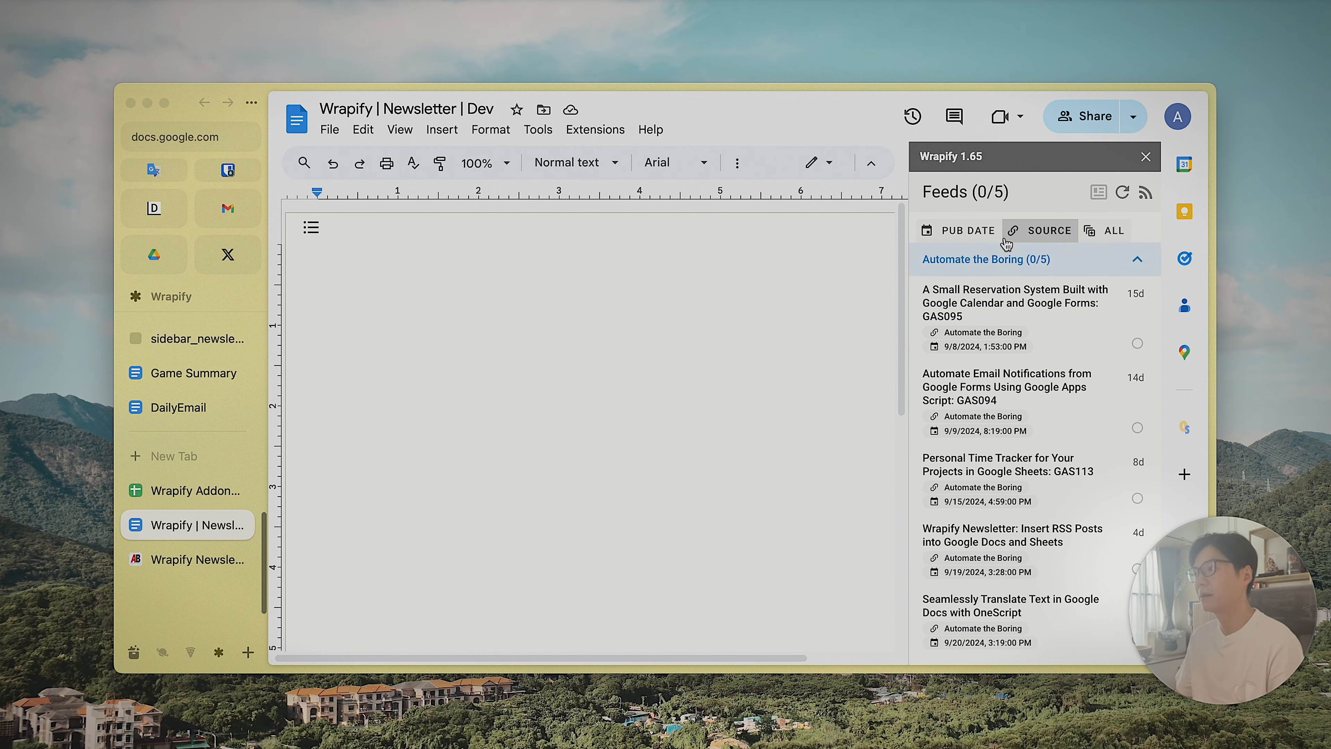
pyautogui.click(967, 266)
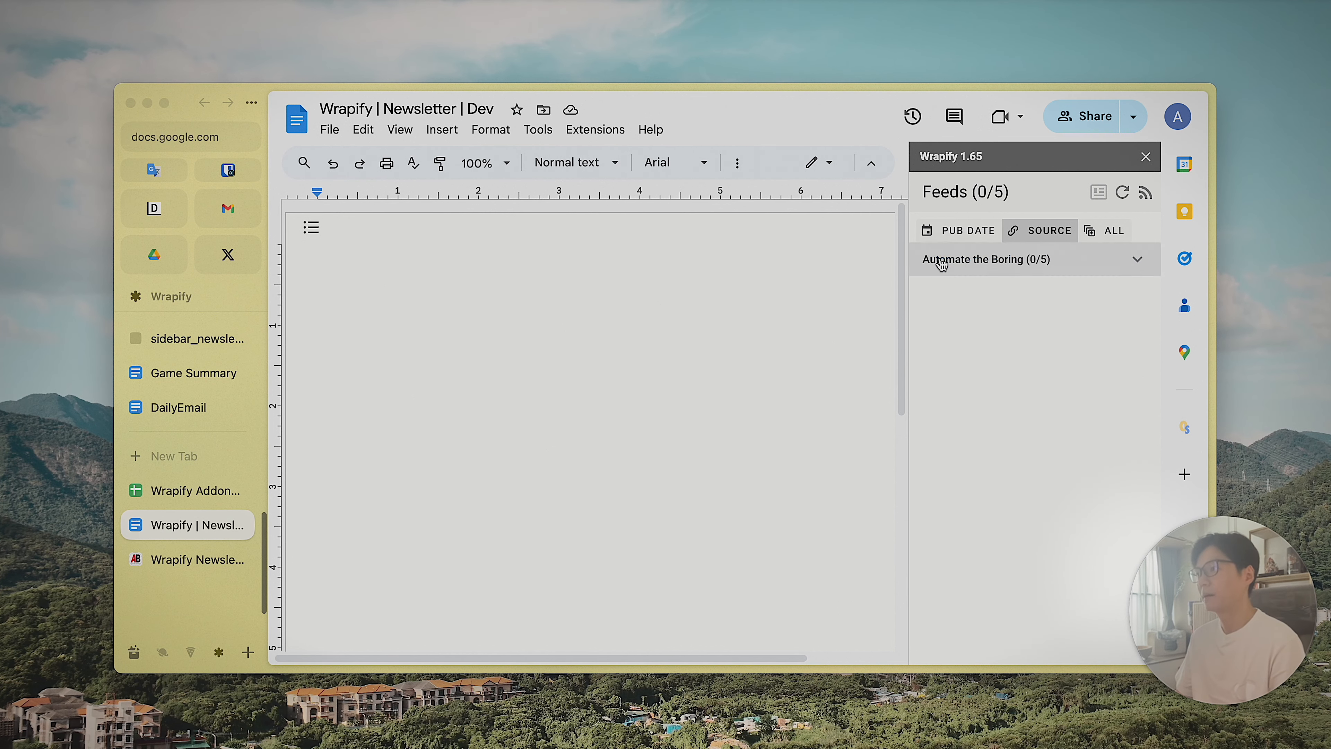
pyautogui.click(1011, 270)
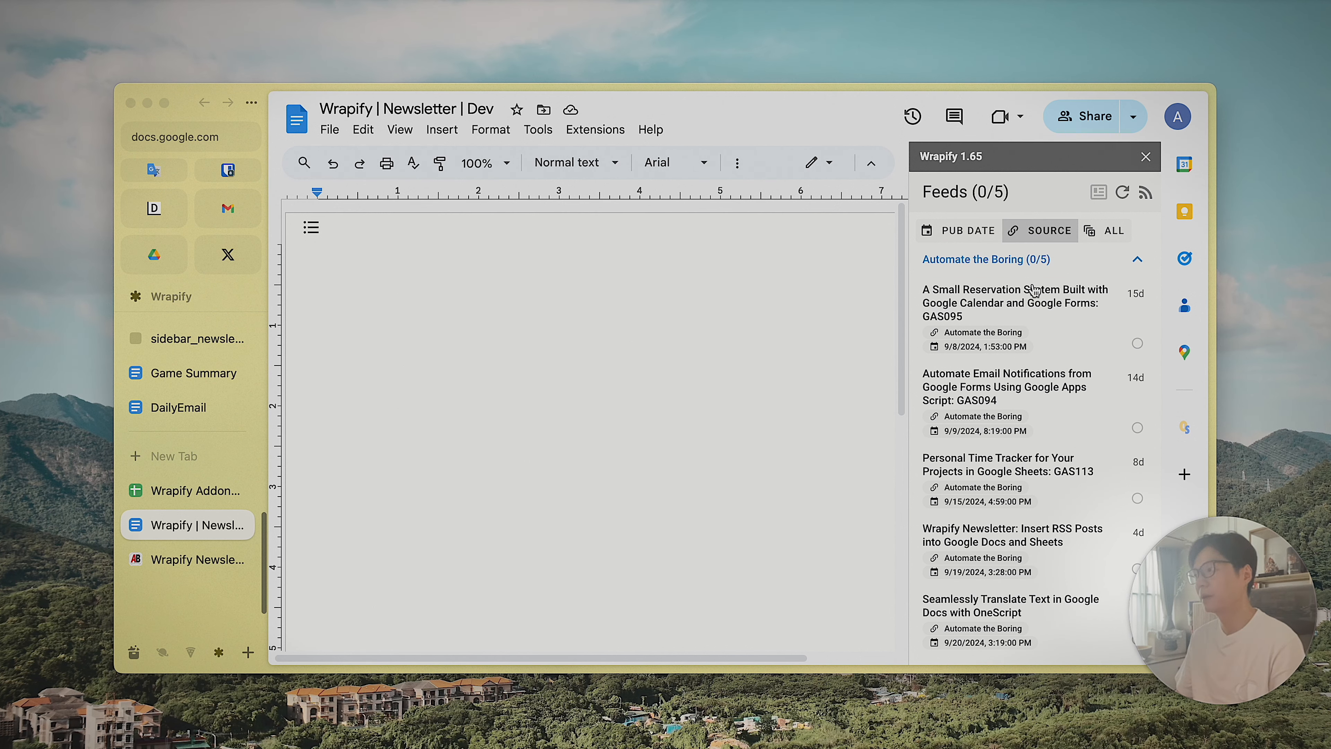
pyautogui.click(1048, 259)
# - Review all fetched posts in a single group, and switch back to the publication date grouping
pyautogui.click(1103, 231)
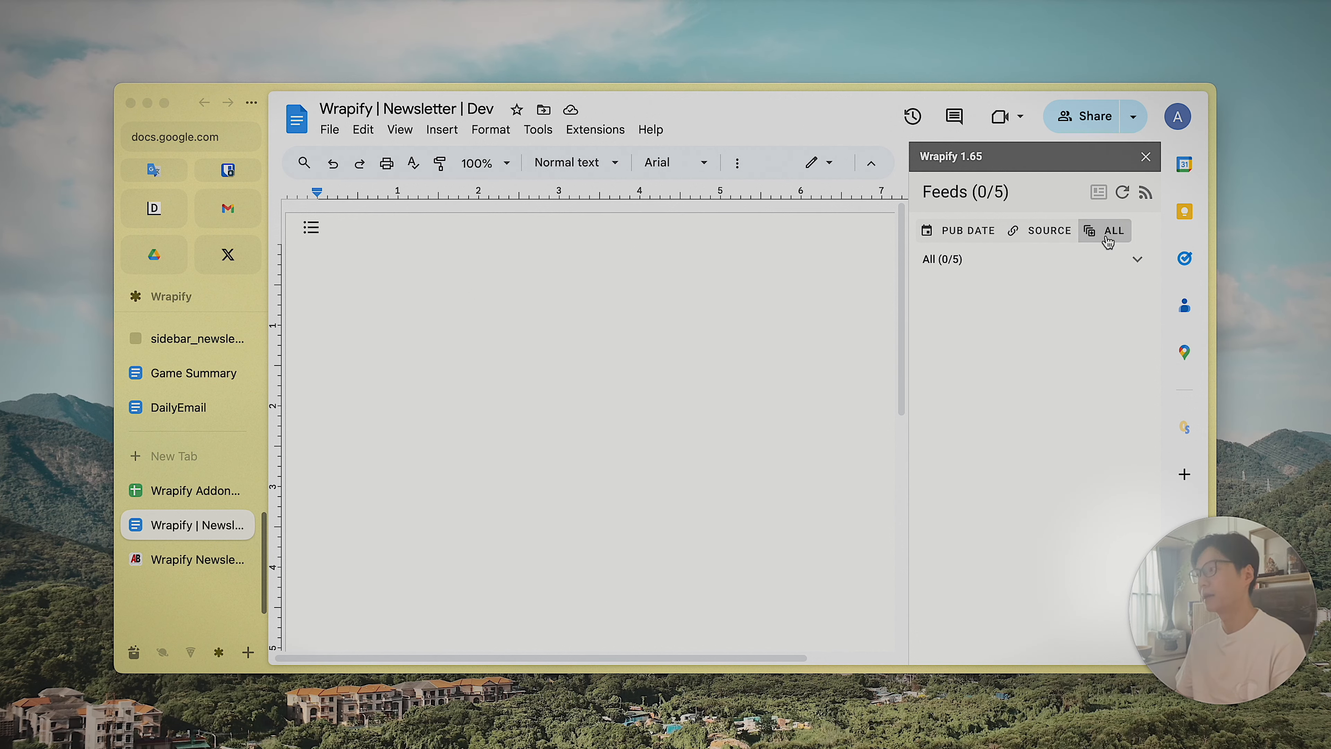
pyautogui.click(979, 270)
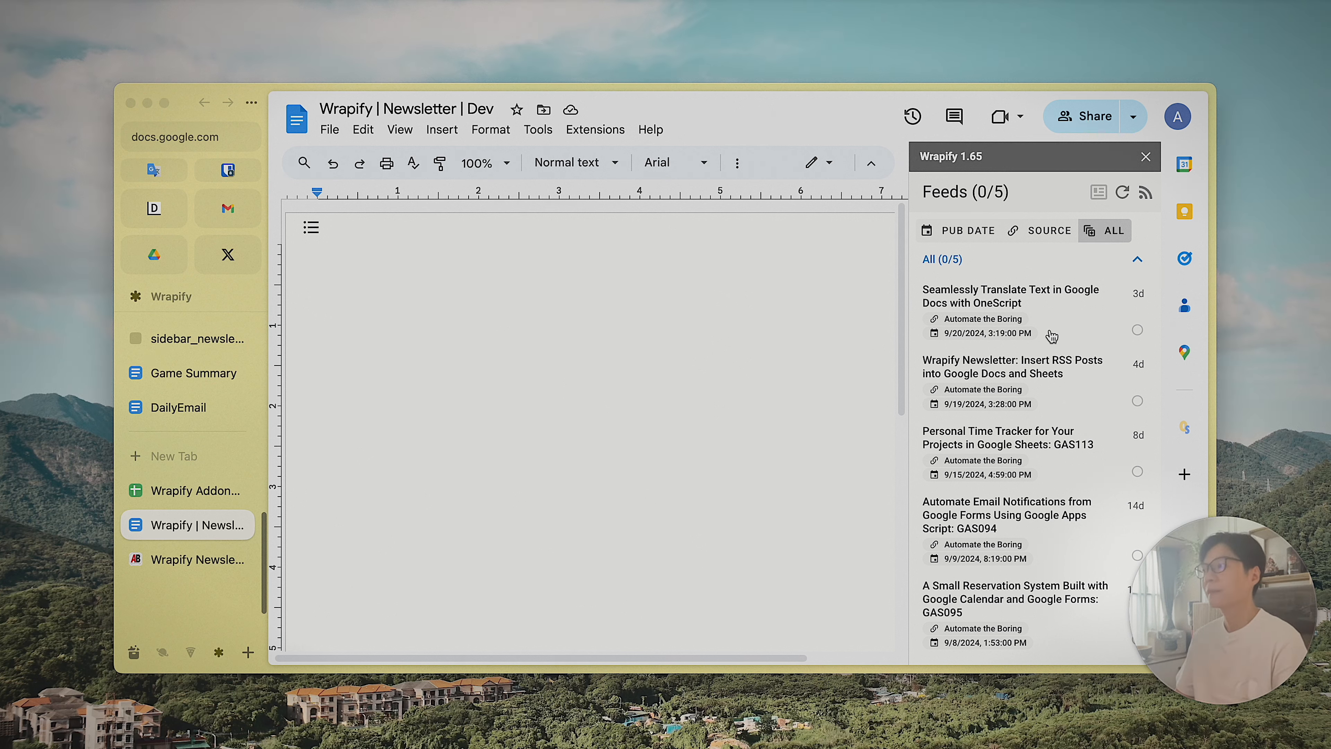
pyautogui.click(1011, 259)
pyautogui.click(986, 231)
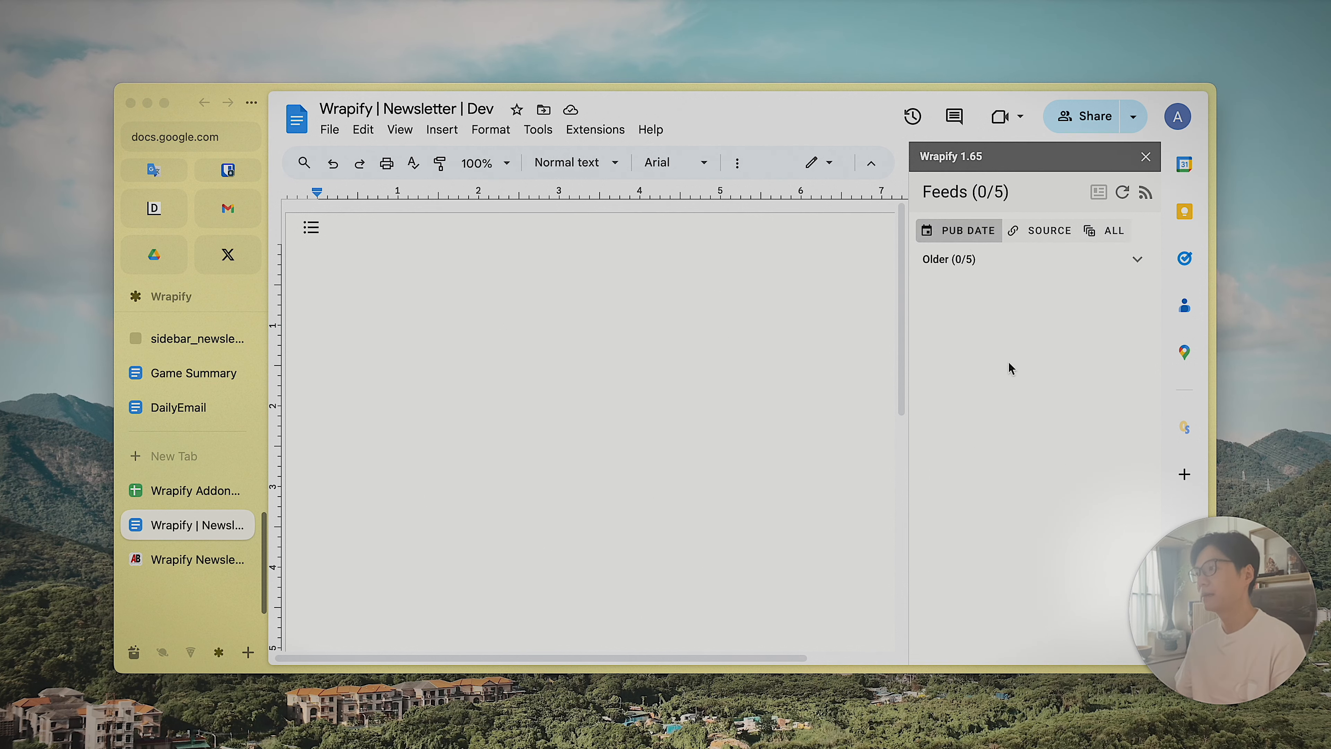
pyautogui.click(980, 261)
pyautogui.click(1027, 262)
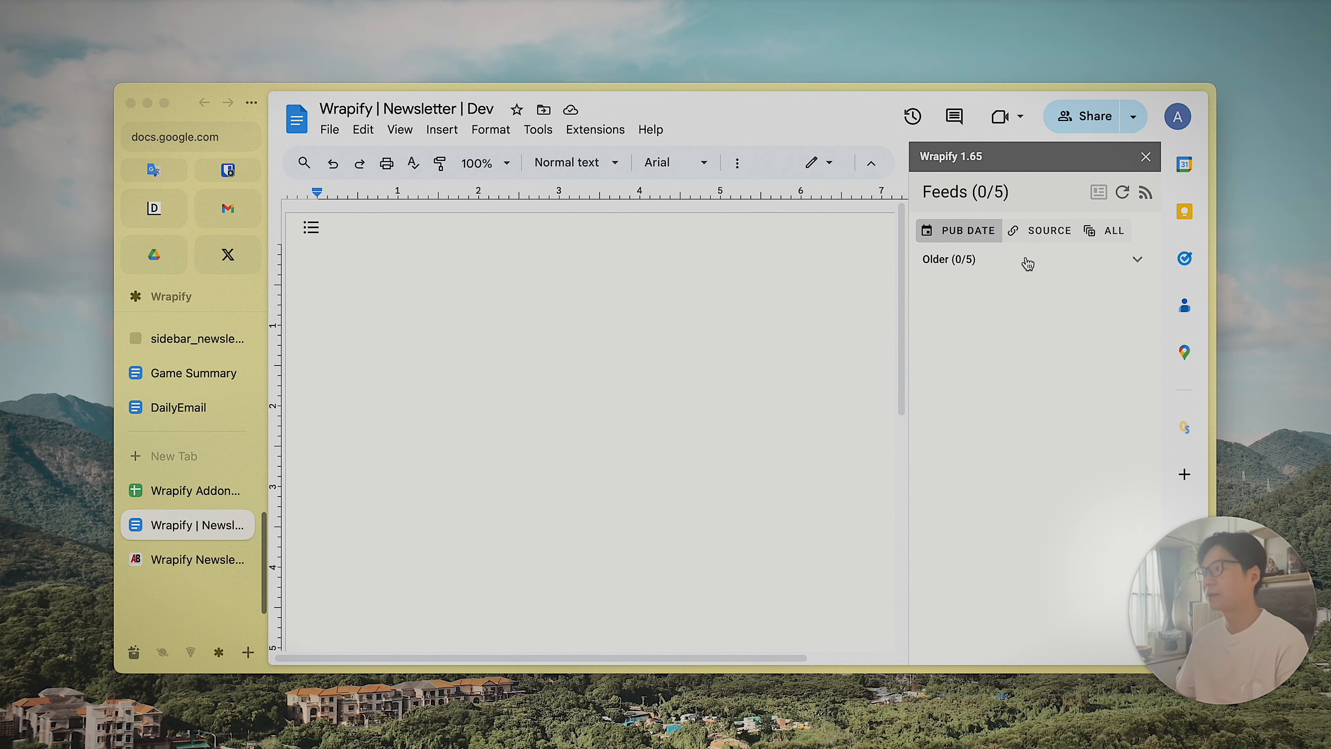
# - Open the Import form for RSS links and follow its link to copy the RSS import template
pyautogui.click(1146, 192)
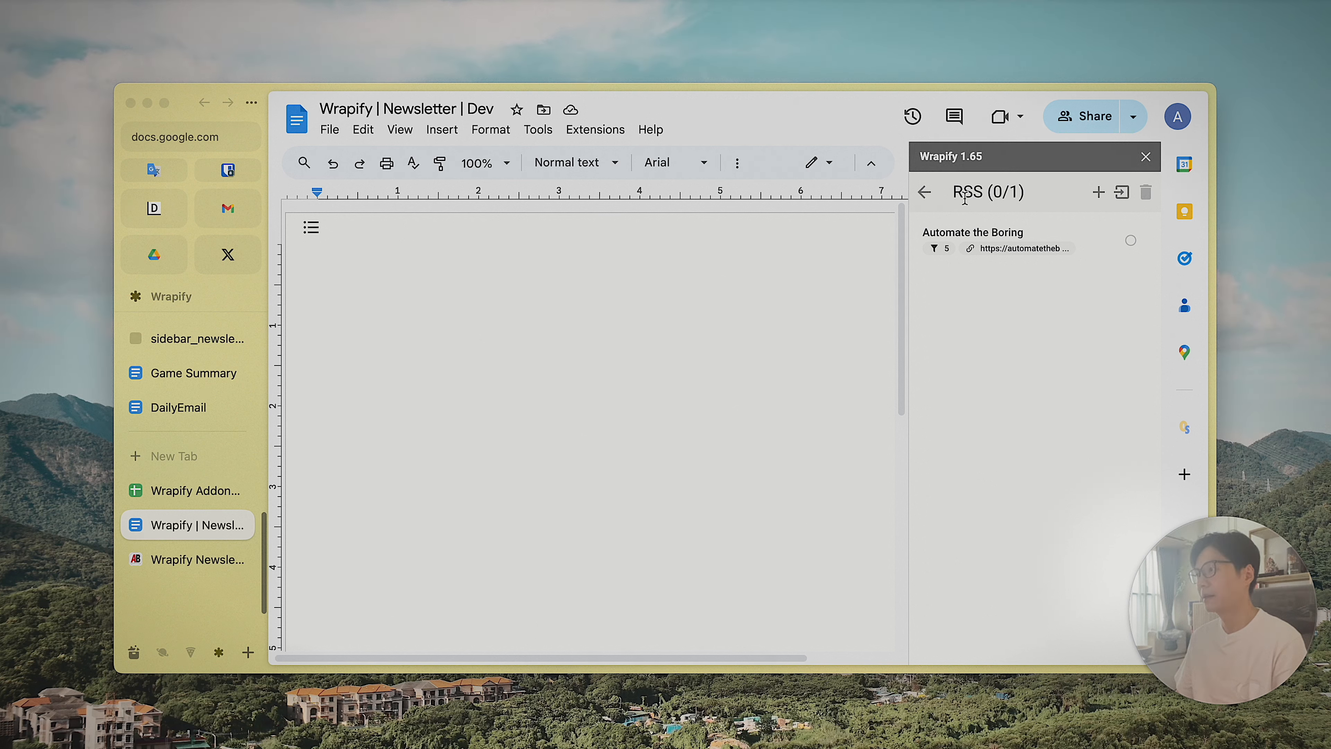
pyautogui.click(1122, 194)
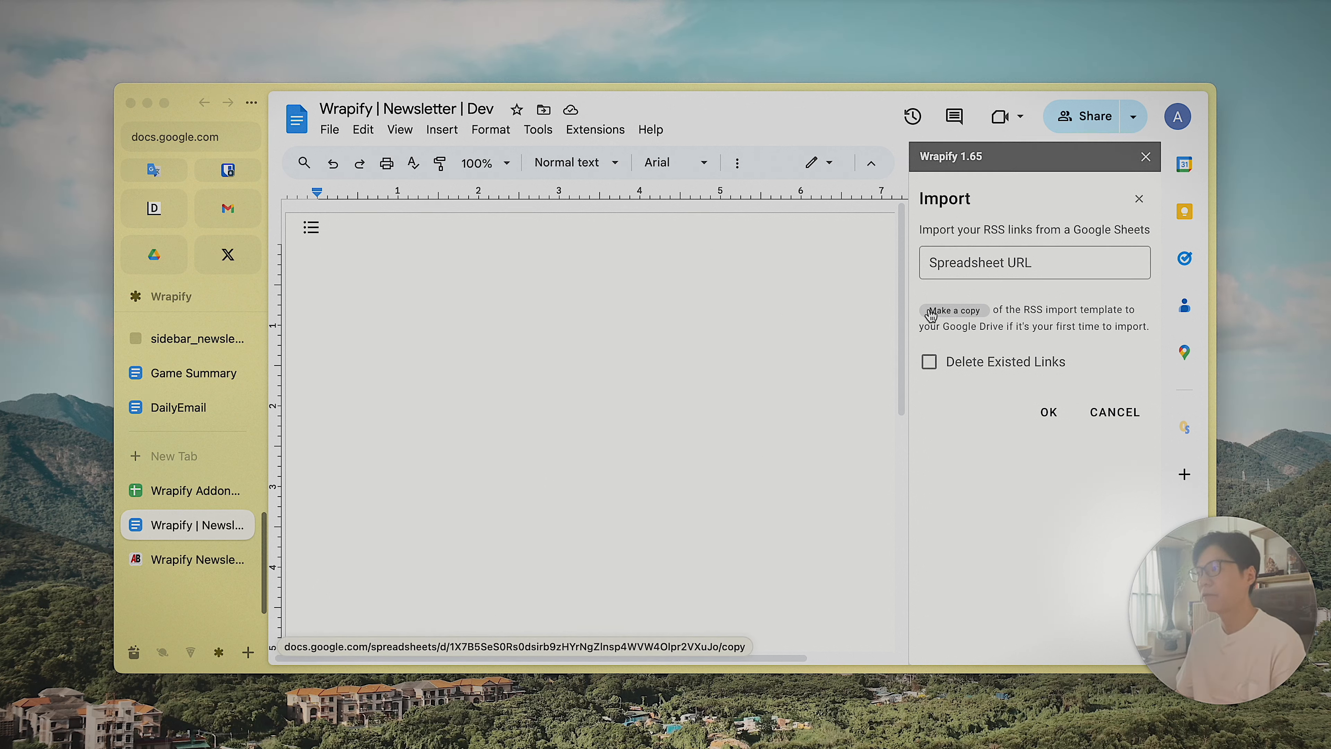
pyautogui.click(966, 314)
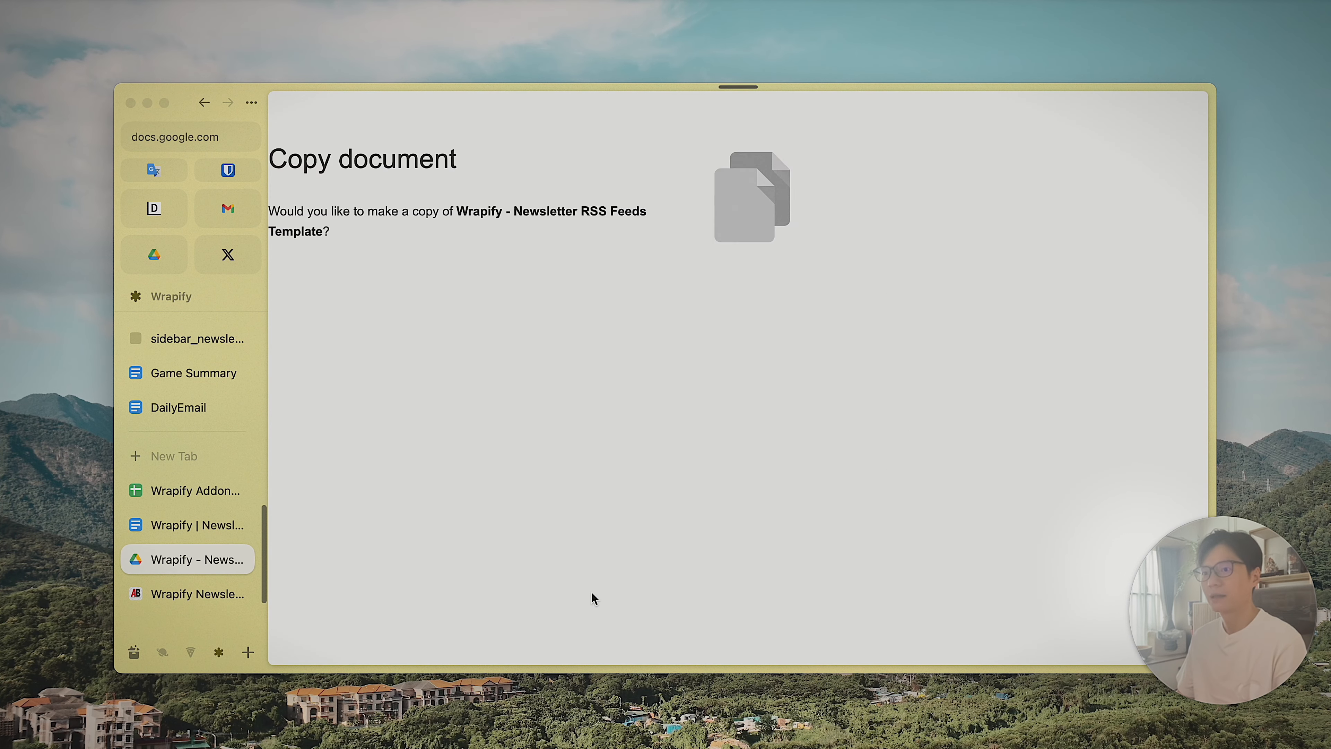
# - Remove the /copy ending from the template's address and load the original template spreadsheet
pyautogui.press('super+l')
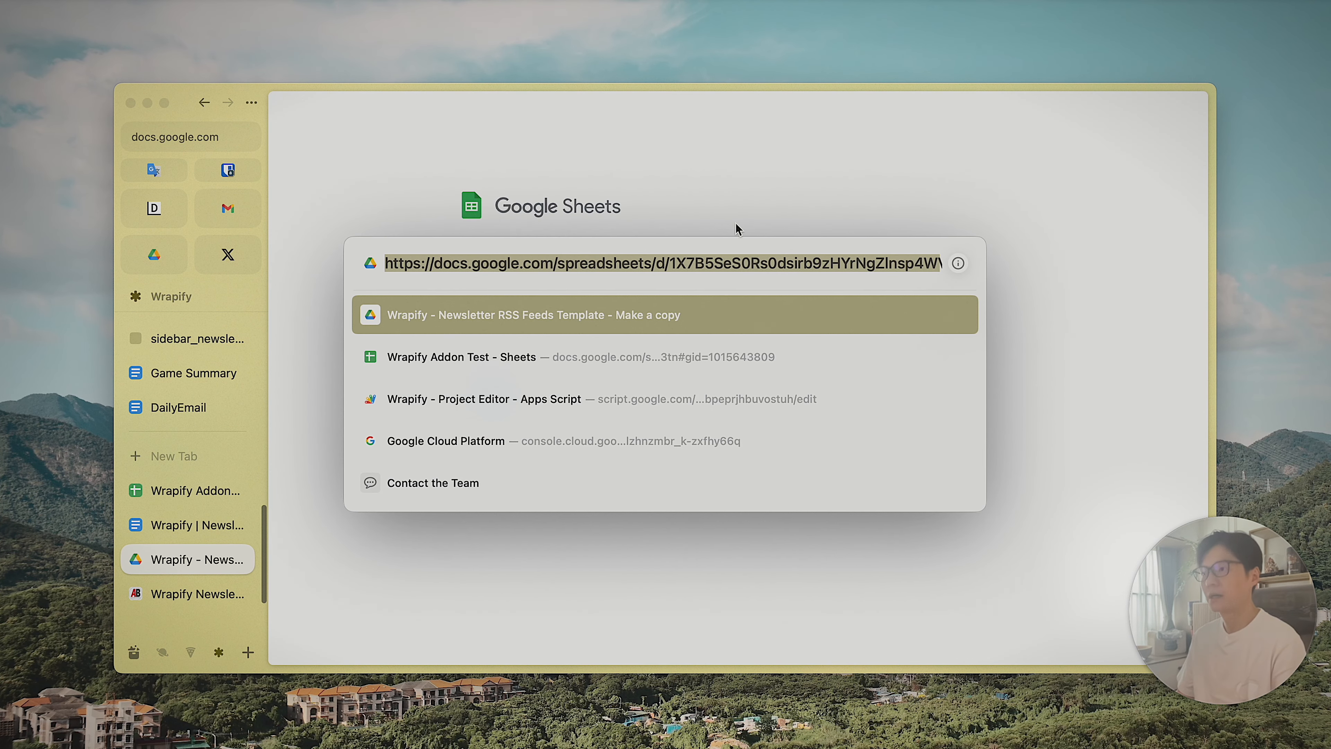
pyautogui.moveTo(873, 263); pyautogui.dragTo(1095, 266)
pyautogui.moveTo(903, 263); pyautogui.dragTo(987, 272)
pyautogui.press('BackSpace')
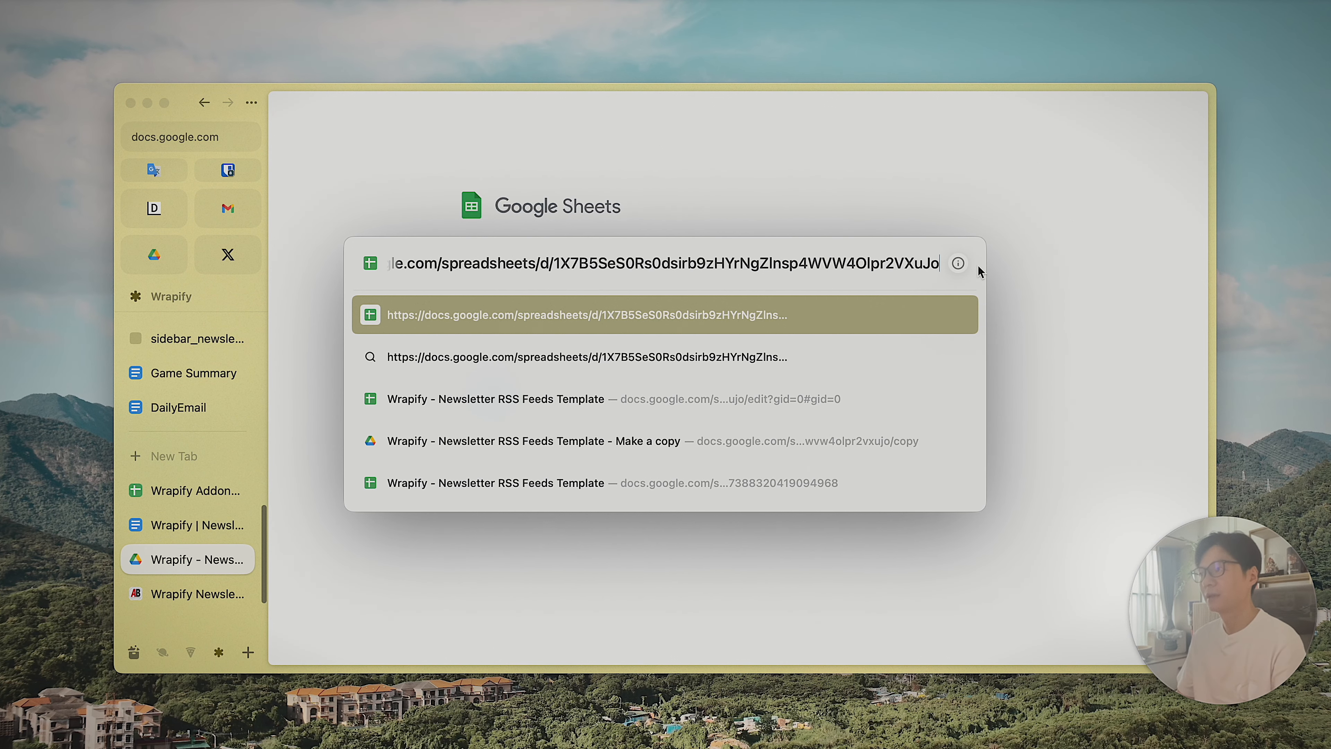
pyautogui.press('Return')
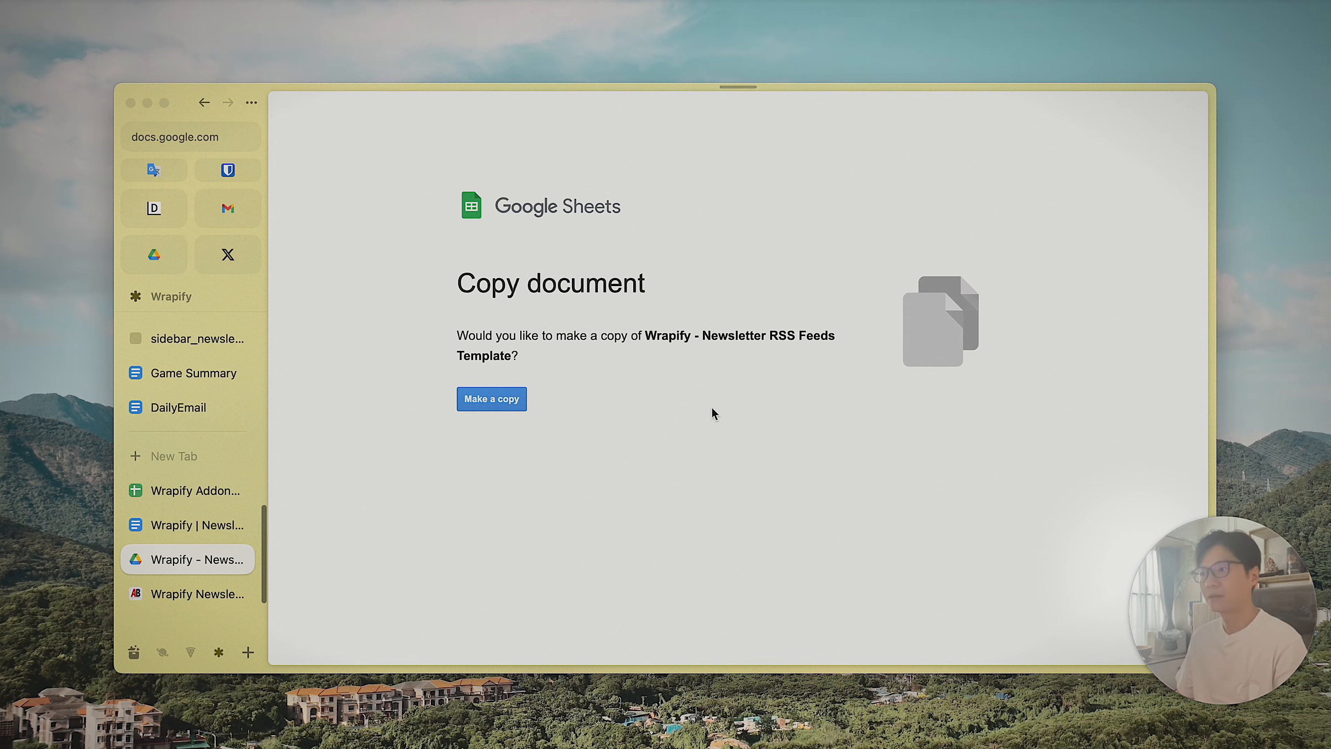
# - Copy the template spreadsheet's URL and select the source names in A2:A11
pyautogui.press('super+shift+c')
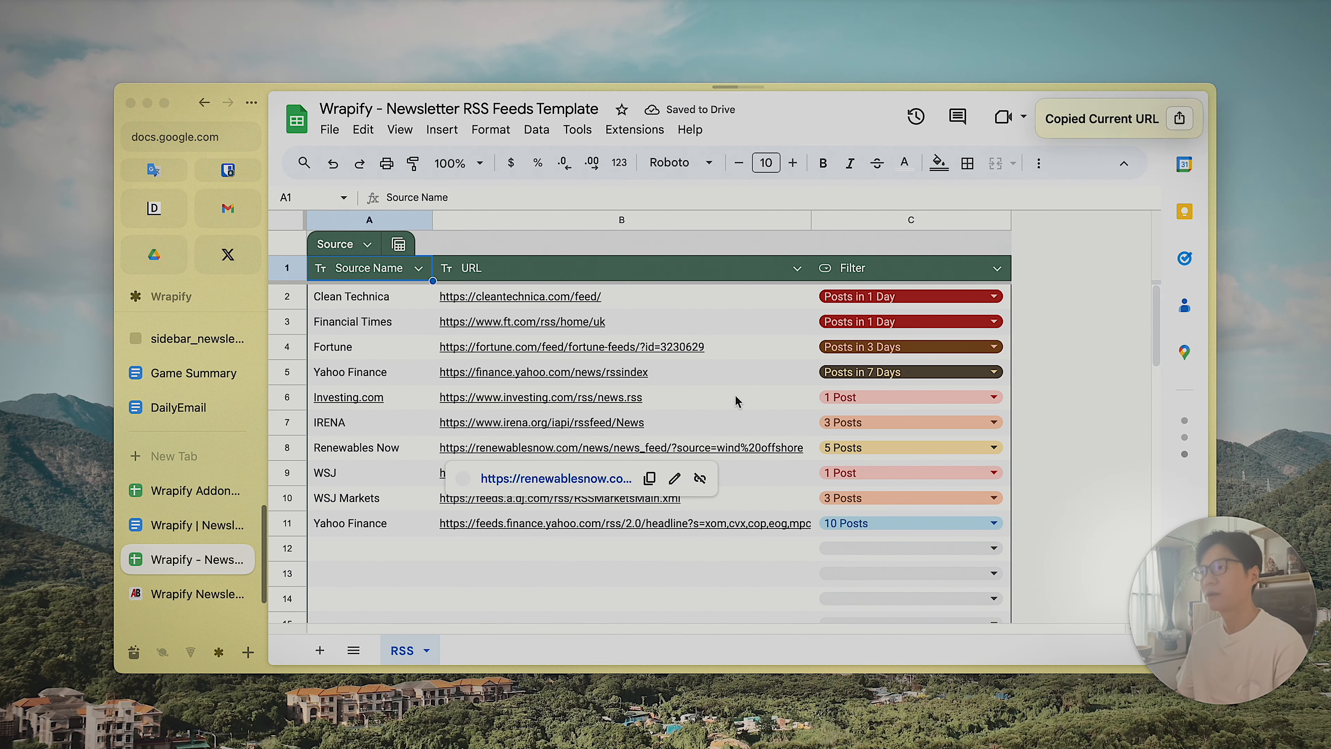
pyautogui.press('super+l')
pyautogui.moveTo(818, 263); pyautogui.dragTo(943, 263)
pyautogui.tripleClick(668, 266)
pyautogui.click(603, 547)
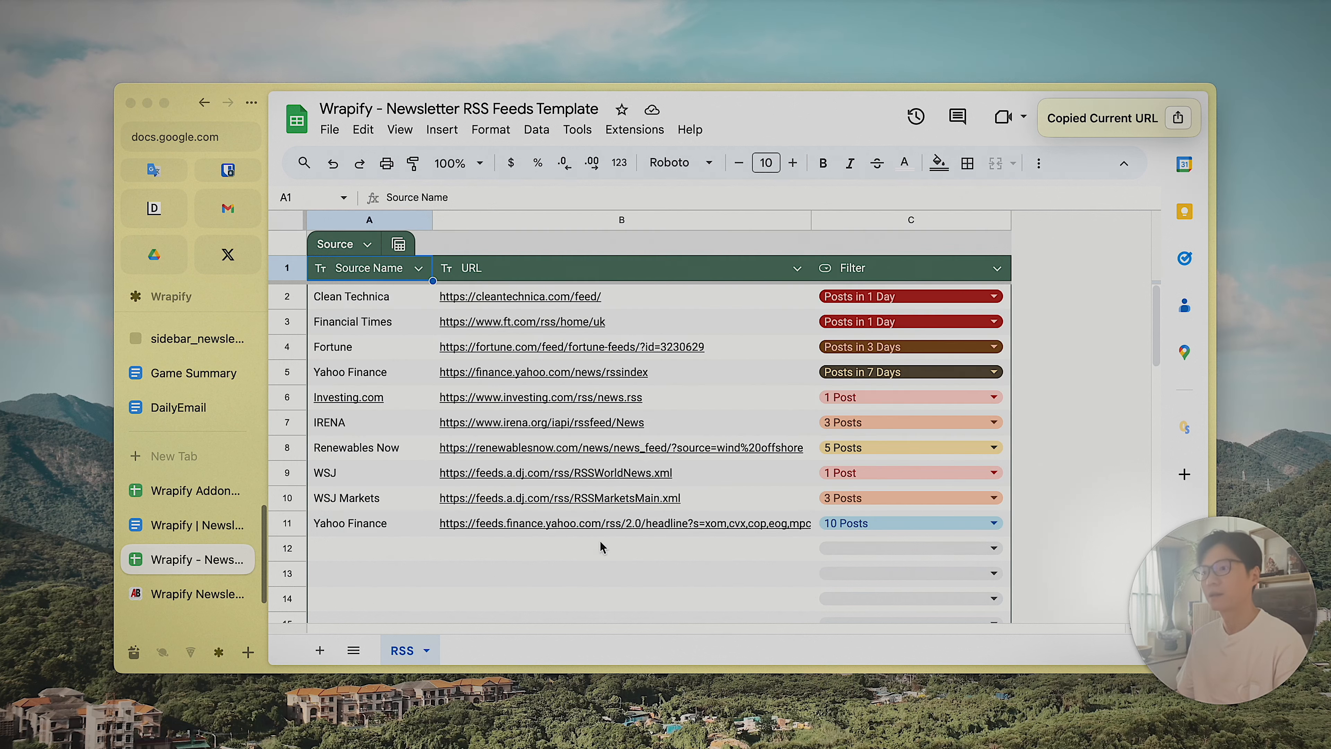
pyautogui.click(465, 569)
pyautogui.moveTo(385, 296); pyautogui.dragTo(379, 525)
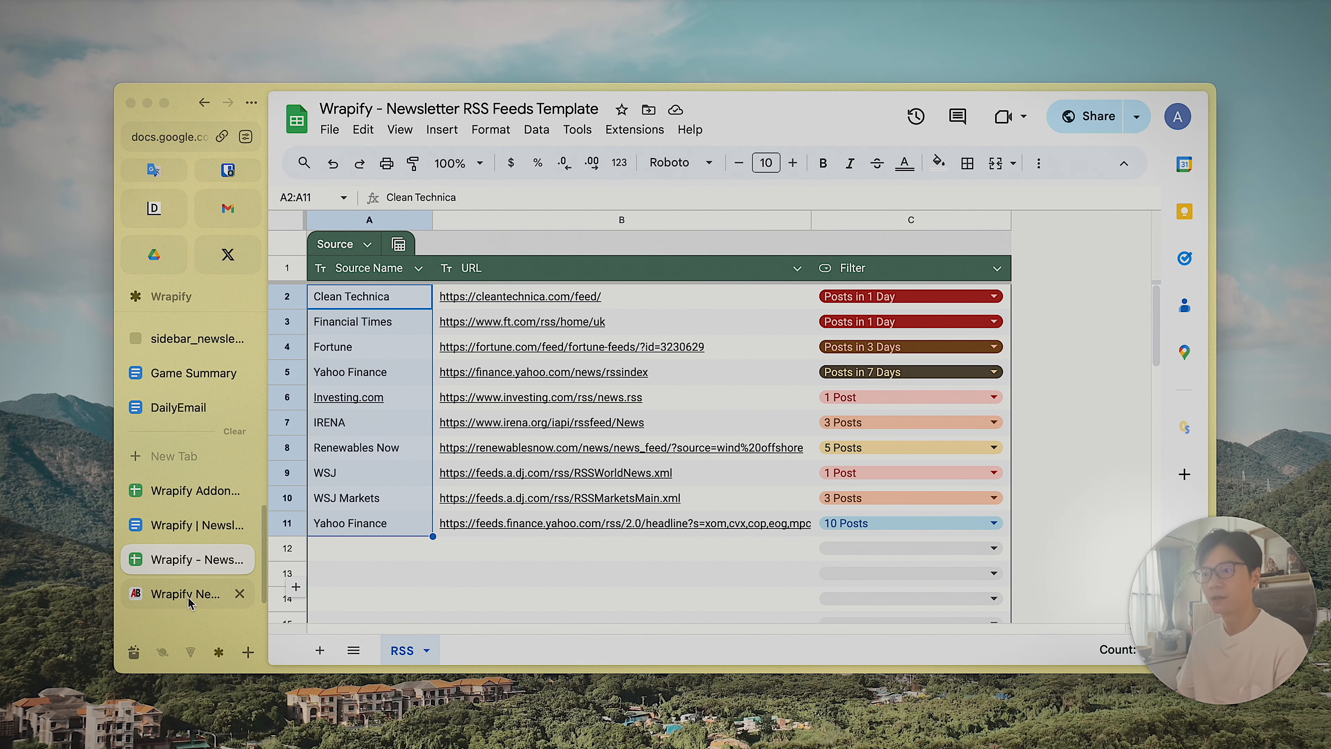
# - Import the RSS links from the copied template spreadsheet URL into the newsletter document's add-on, enabling Delete Existed Links
pyautogui.click(194, 525)
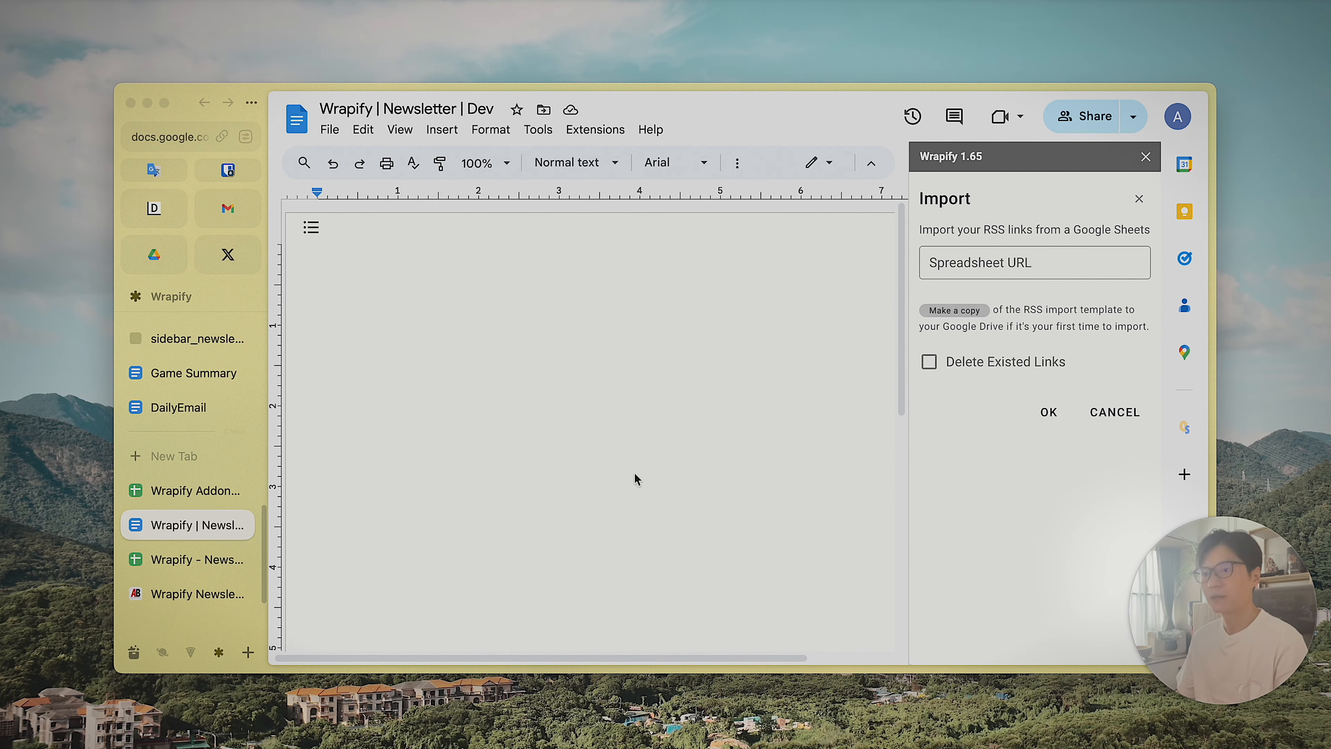
pyautogui.click(1021, 255)
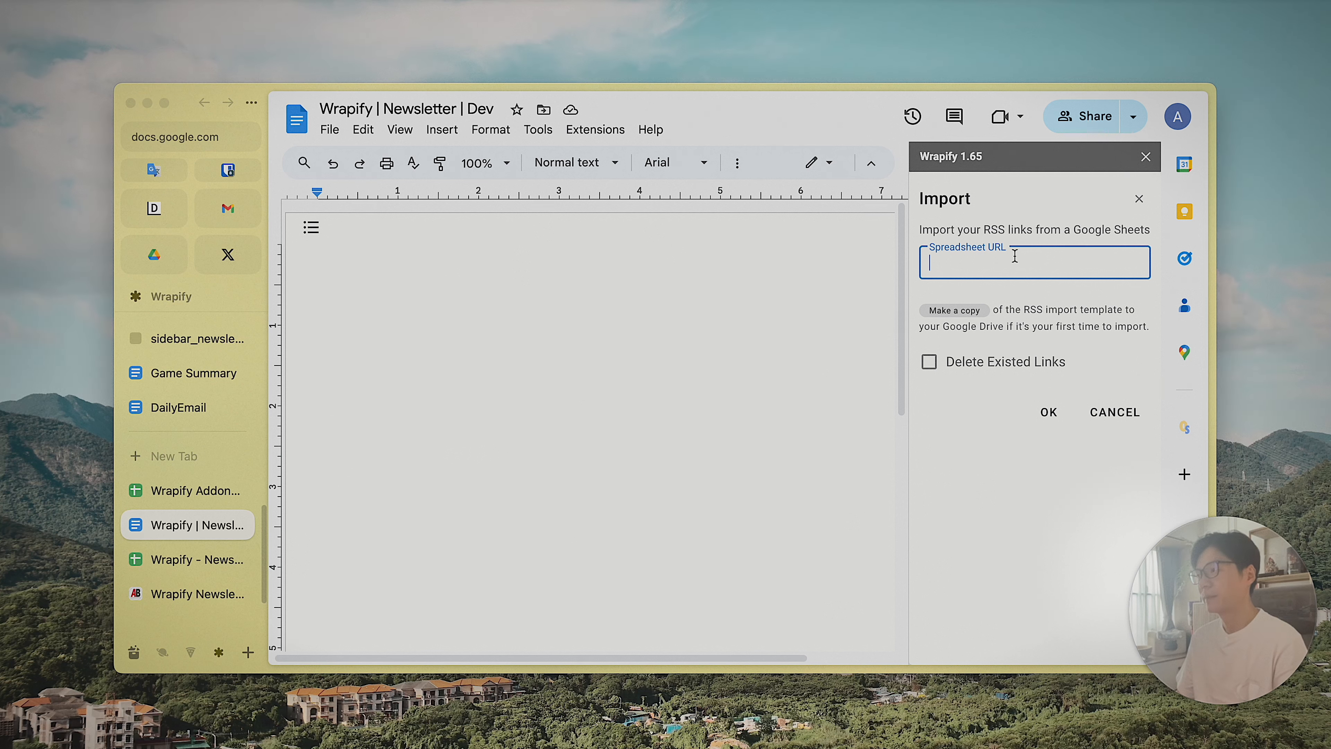
pyautogui.press('super+v')
pyautogui.click(976, 510)
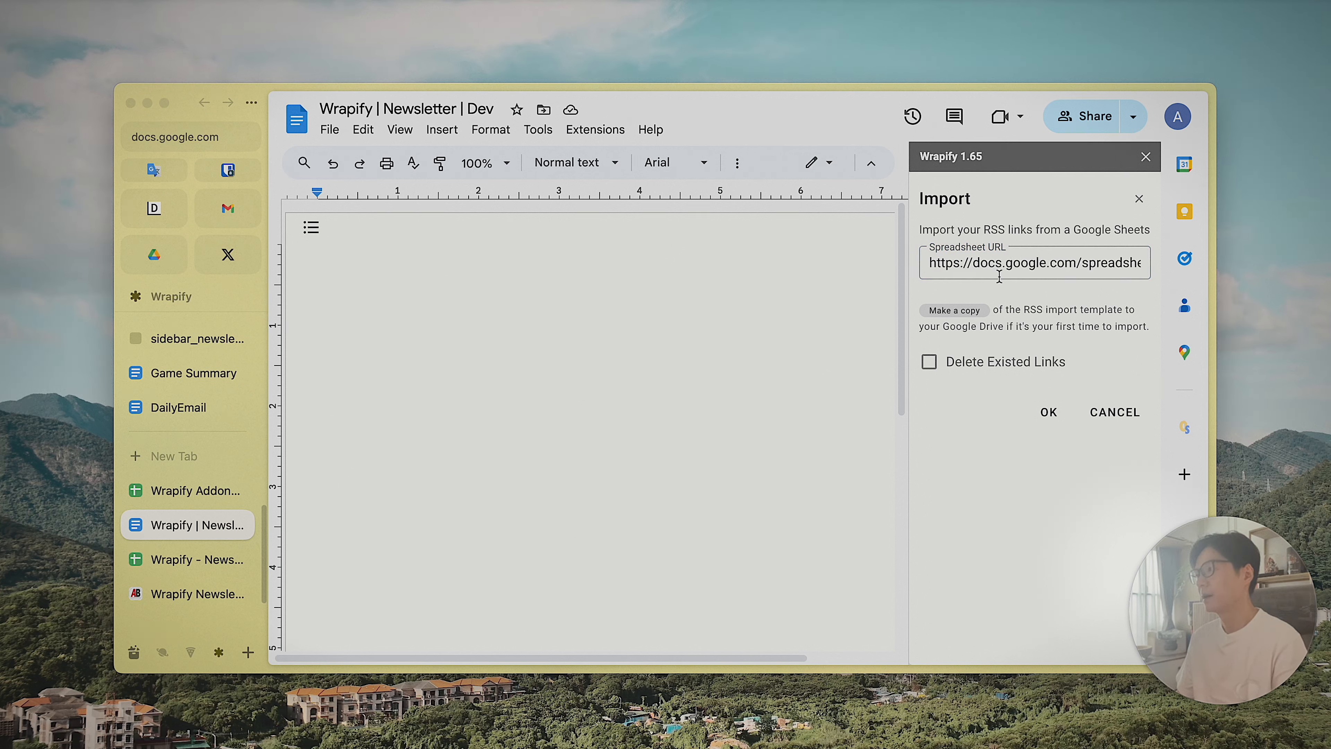
pyautogui.click(930, 363)
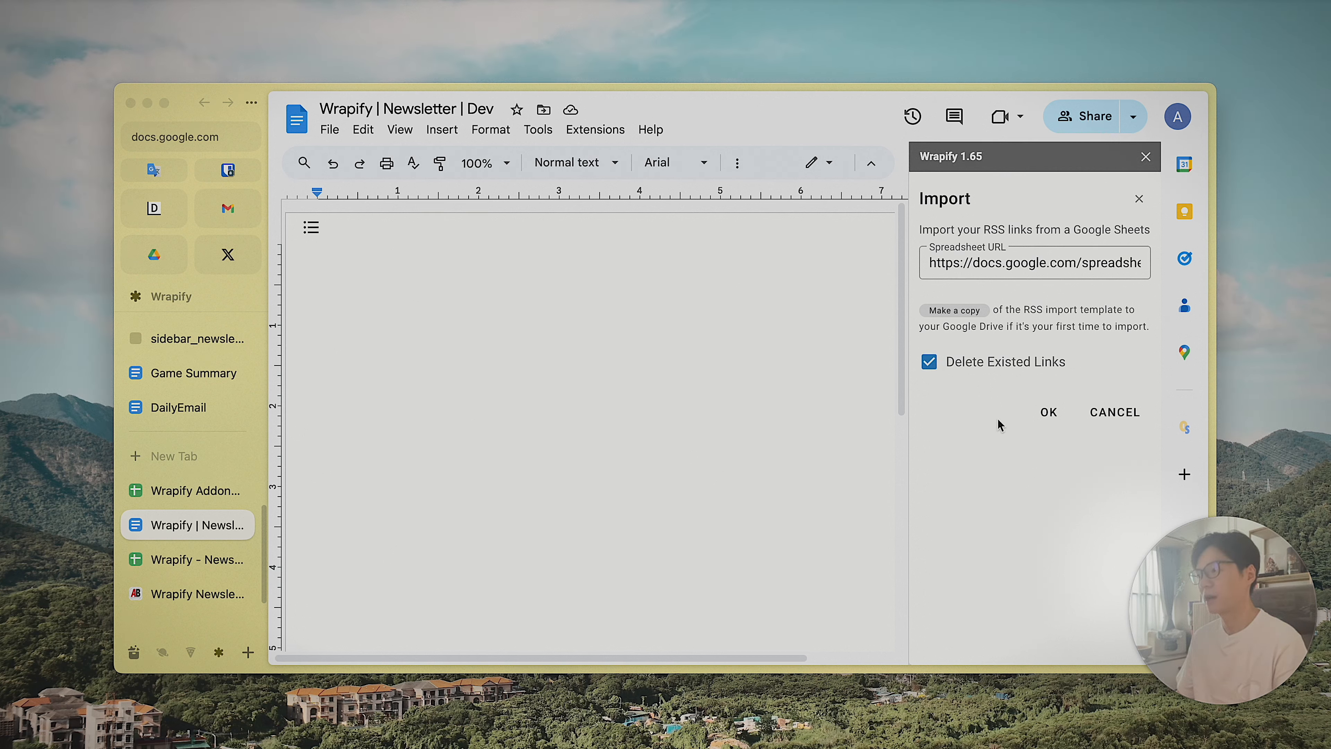
pyautogui.click(1004, 267)
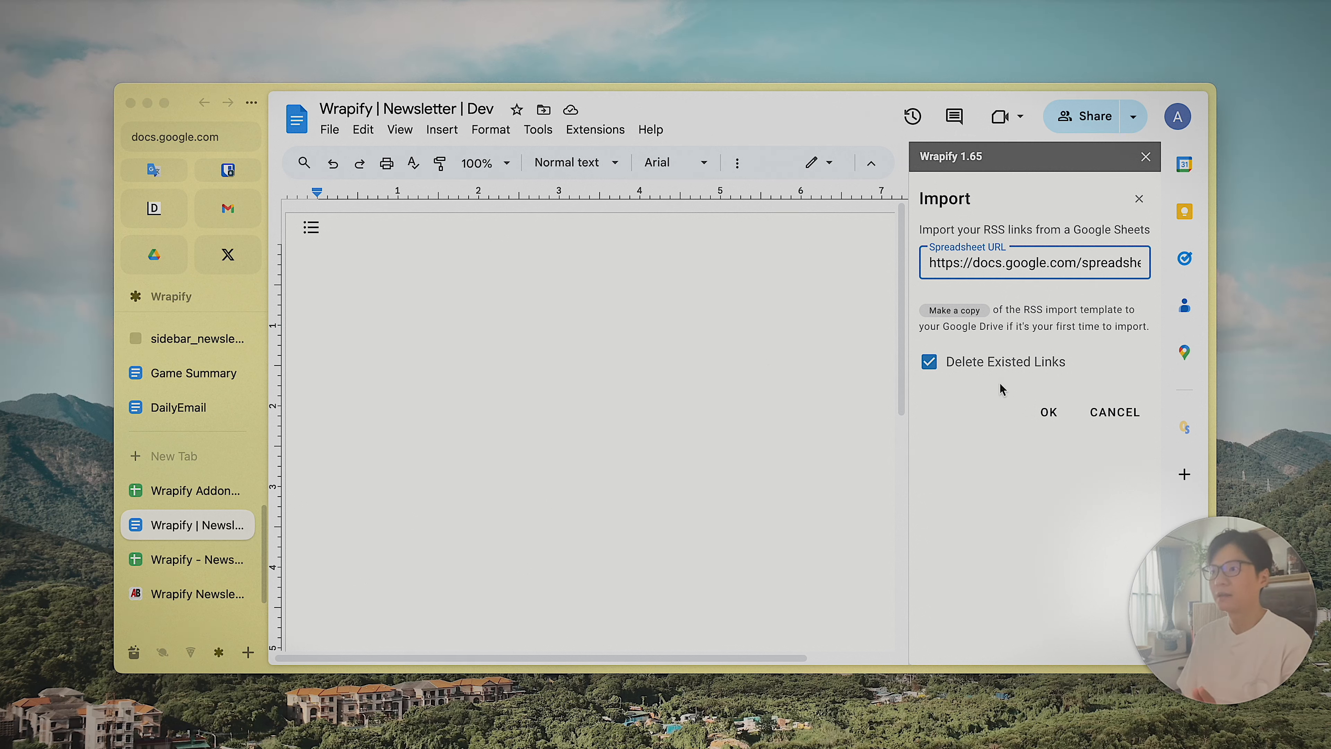
pyautogui.click(1003, 466)
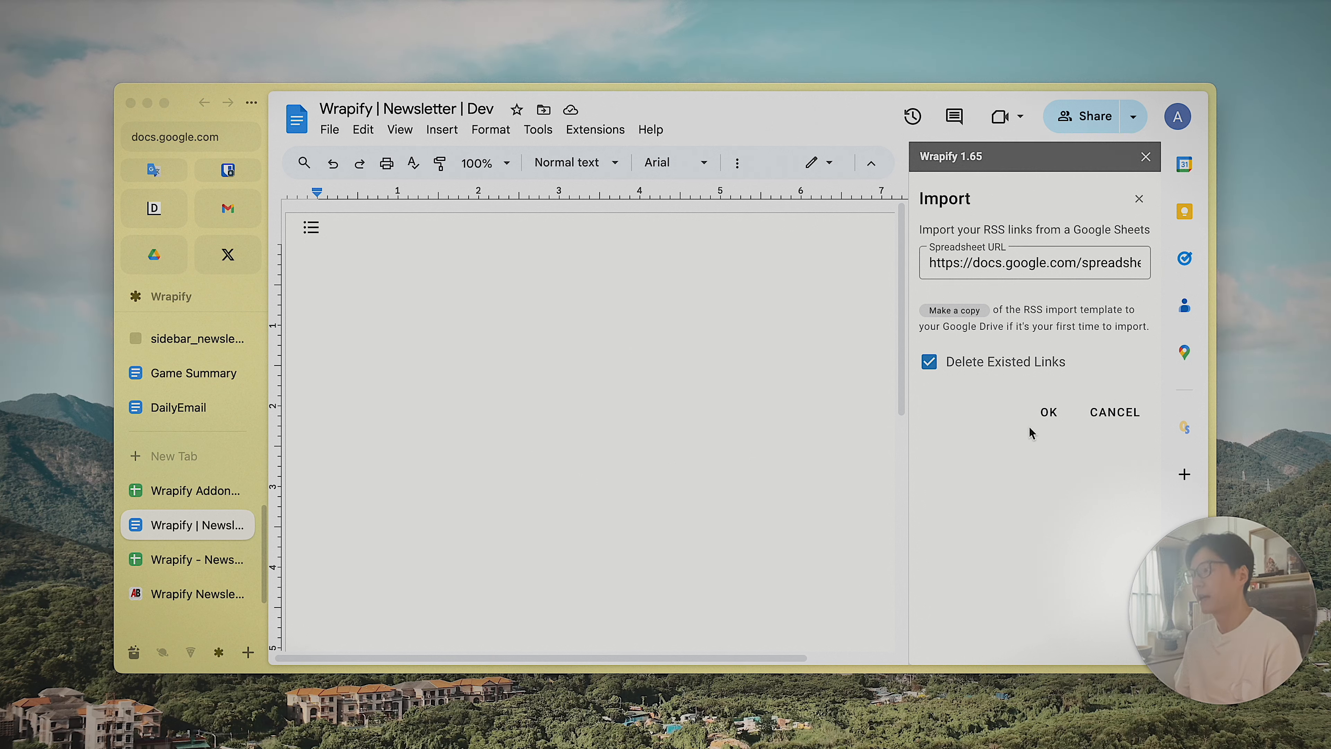
pyautogui.click(1049, 412)
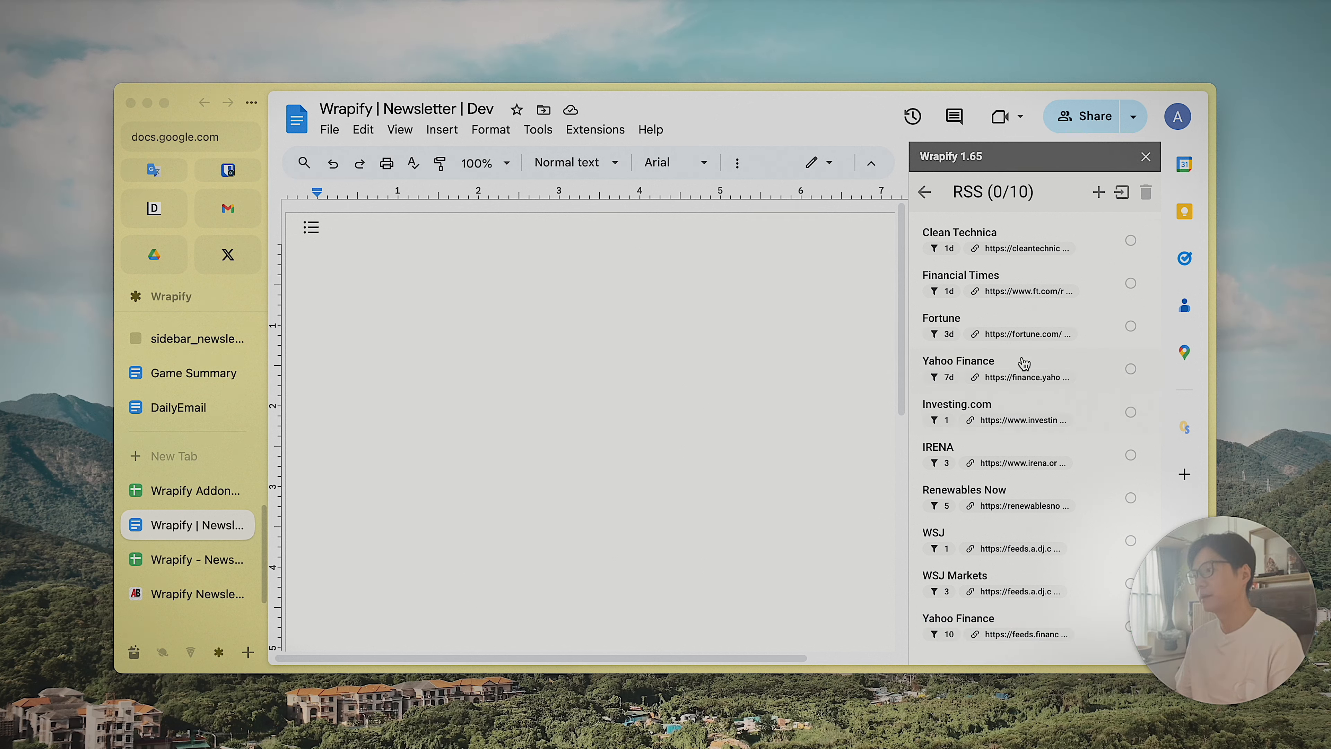
# - Return from the RSS link list to the feeds and look through the Today, Yesterday and Older post groups
pyautogui.click(925, 194)
pyautogui.moveTo(928, 195); pyautogui.dragTo(1021, 190)
pyautogui.click(1024, 402)
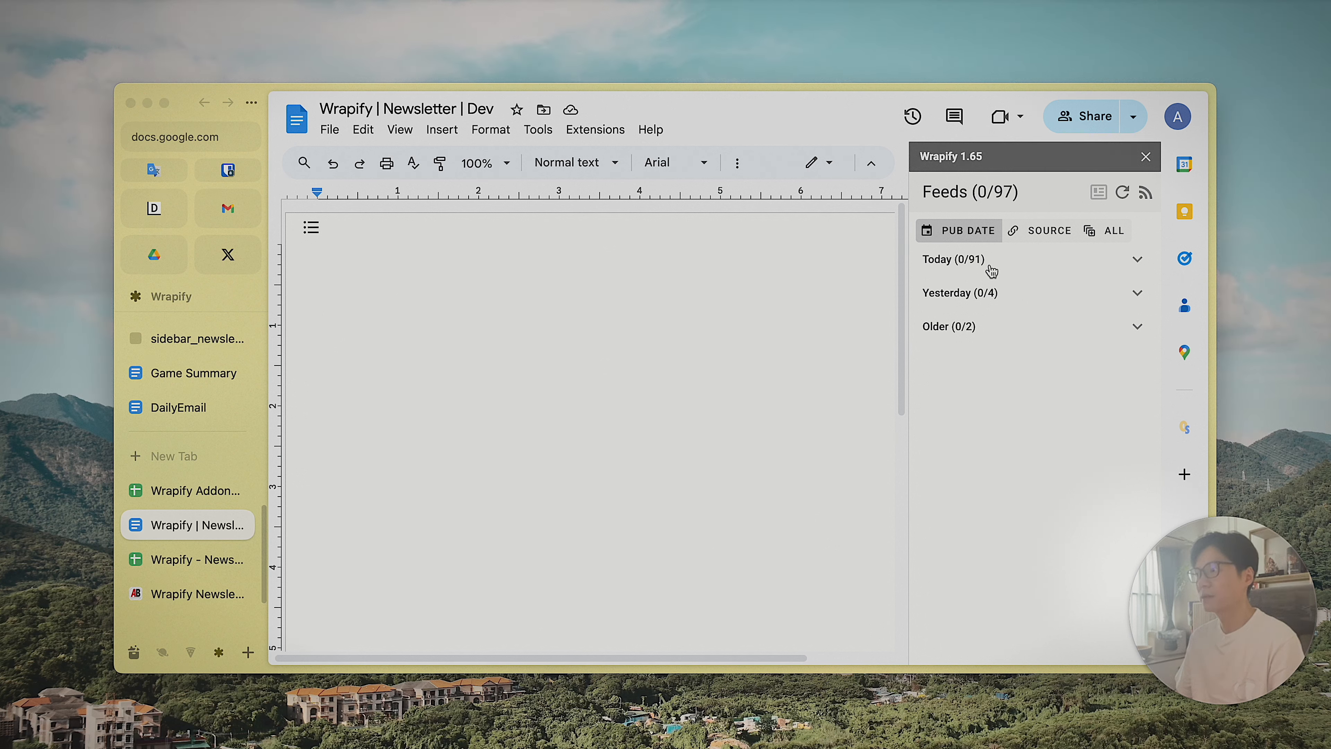
pyautogui.click(1013, 270)
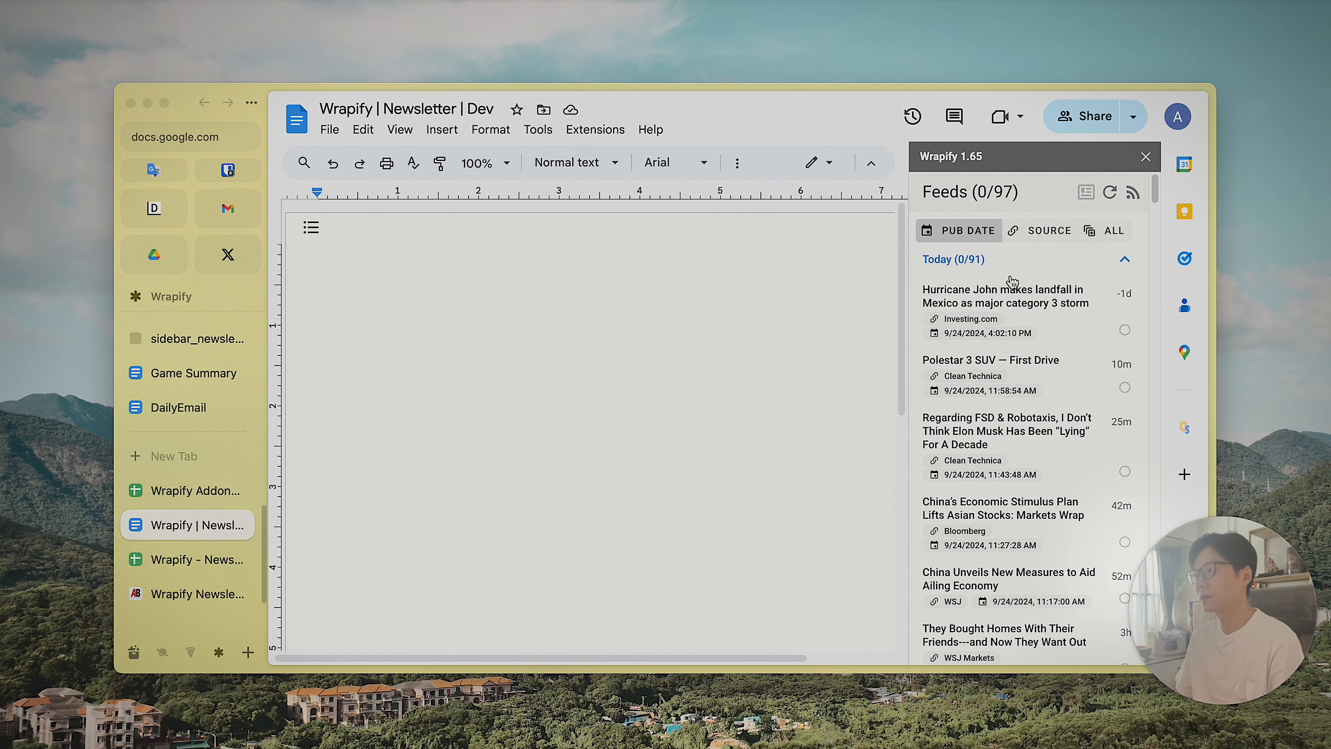
pyautogui.click(1005, 260)
pyautogui.click(991, 304)
pyautogui.click(1027, 309)
pyautogui.click(1029, 335)
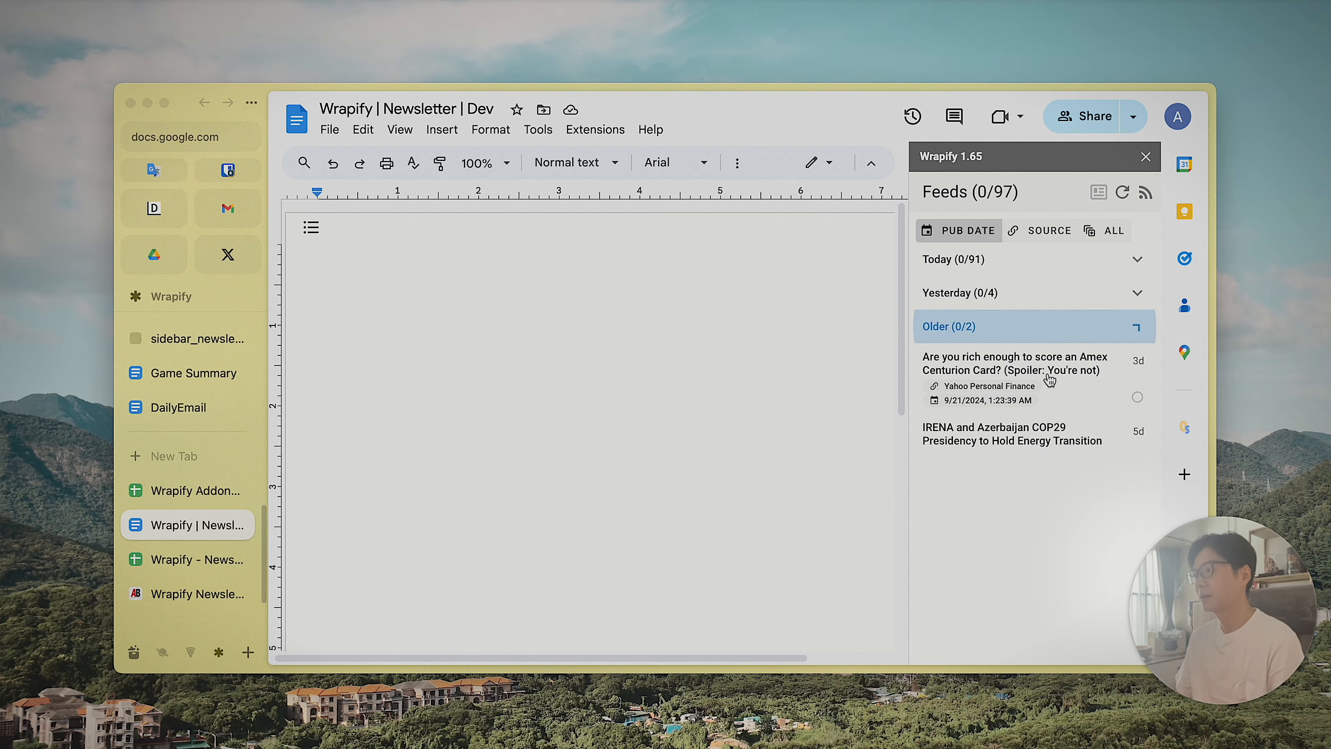
pyautogui.click(1040, 331)
# - Group the feeds by source and browse the individual source groups
pyautogui.click(1046, 231)
pyautogui.scroll(-4, 992, 351)
pyautogui.scroll(4, 992, 351)
pyautogui.click(1022, 257)
pyautogui.click(1033, 257)
pyautogui.click(1033, 321)
pyautogui.click(1035, 321)
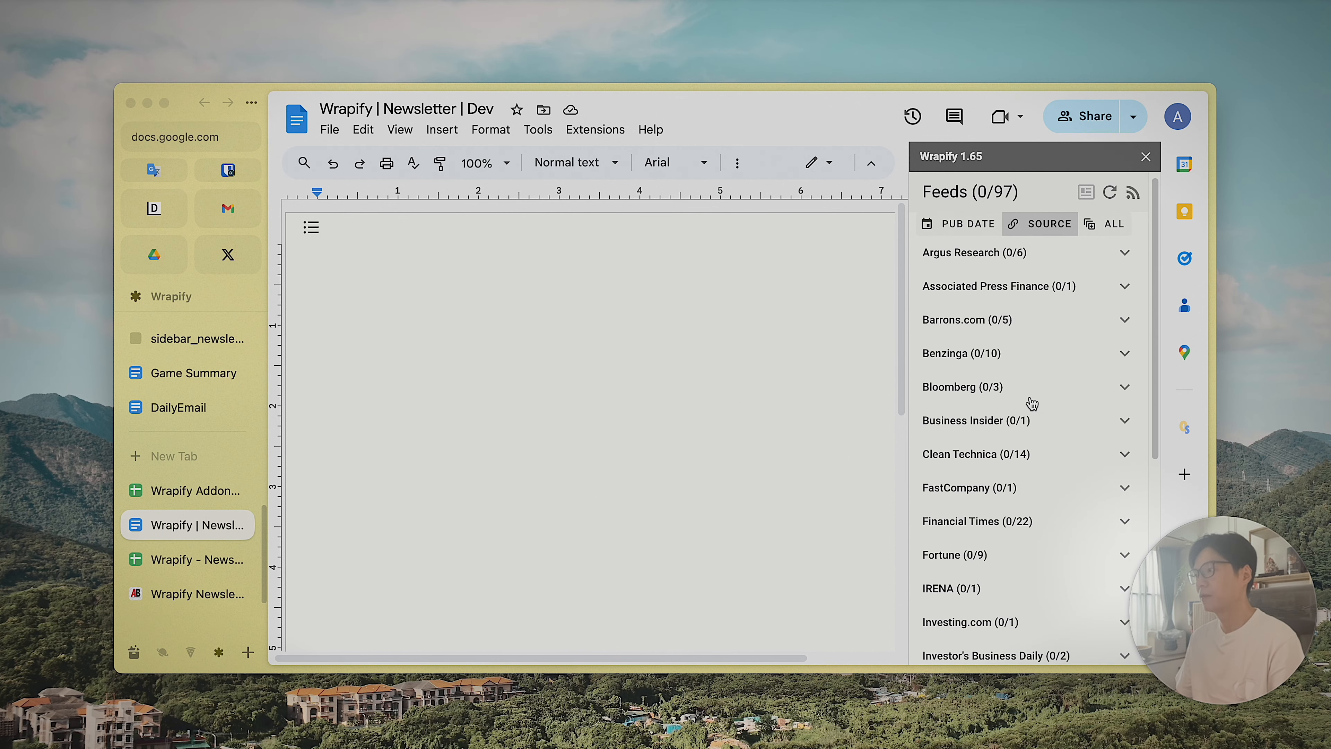
pyautogui.click(1014, 386)
pyautogui.scroll(-3, 1014, 381)
pyautogui.scroll(3, 1013, 375)
pyautogui.click(1013, 375)
pyautogui.scroll(-5, 1019, 396)
pyautogui.click(1019, 396)
pyautogui.scroll(5, 1031, 396)
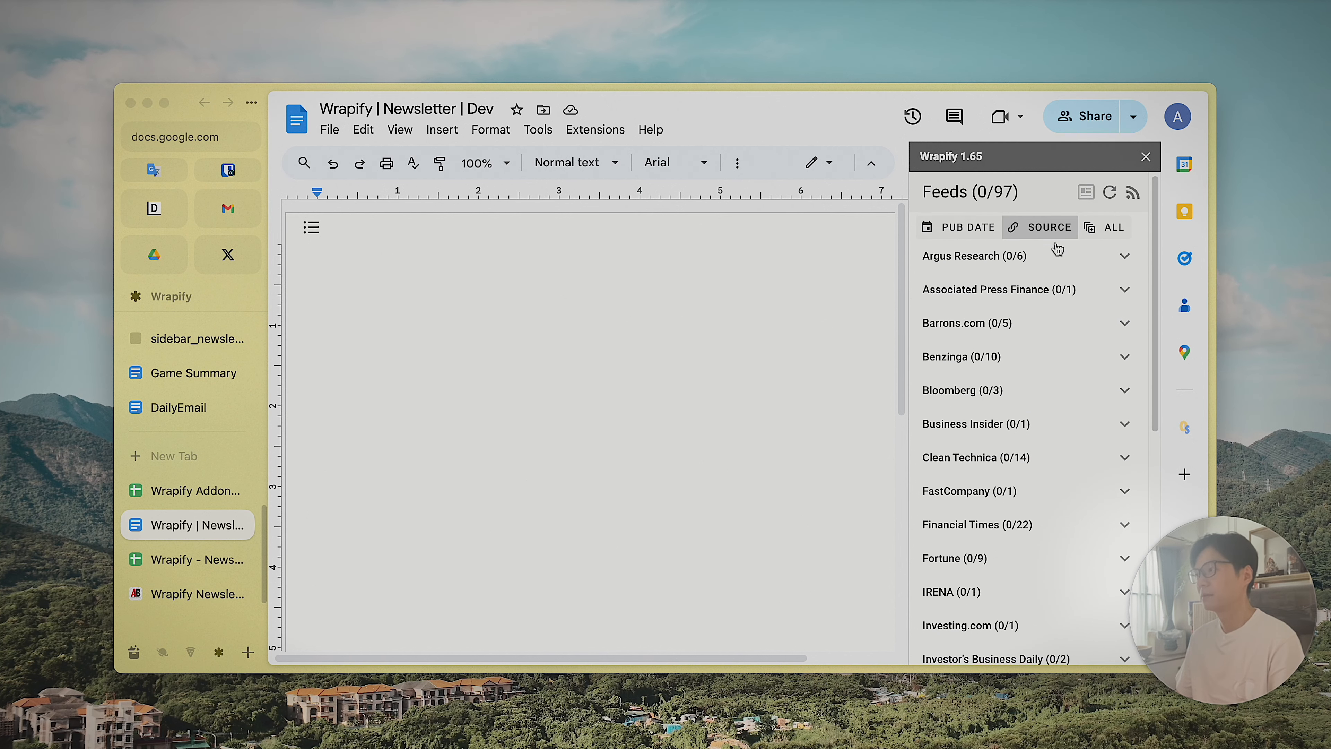
# - Show all fetched posts in one group and look through them
pyautogui.click(1106, 227)
pyautogui.click(1001, 262)
pyautogui.scroll(-4, 1030, 388)
pyautogui.scroll(4, 1030, 397)
pyautogui.scroll(-5, 1076, 320)
pyautogui.scroll(5, 1081, 384)
# - Group feeds by publication date and select today's posts on FSD & Robotaxis, China's Economic Stimulus, Donald Trump Stock, Elon Musk's legal fight and the Hydropower Supply Chain
pyautogui.click(957, 231)
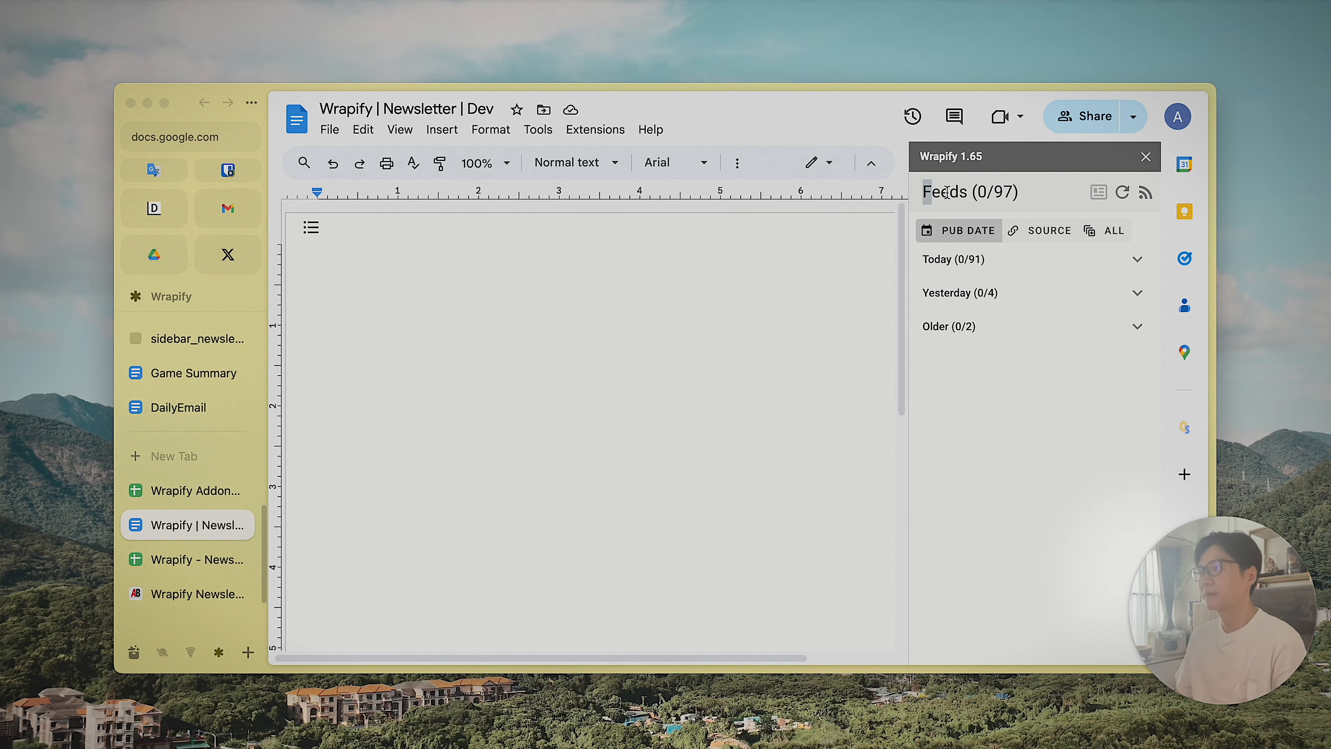
pyautogui.click(1004, 259)
pyautogui.click(1053, 432)
pyautogui.click(1054, 538)
pyautogui.scroll(-5, 1059, 472)
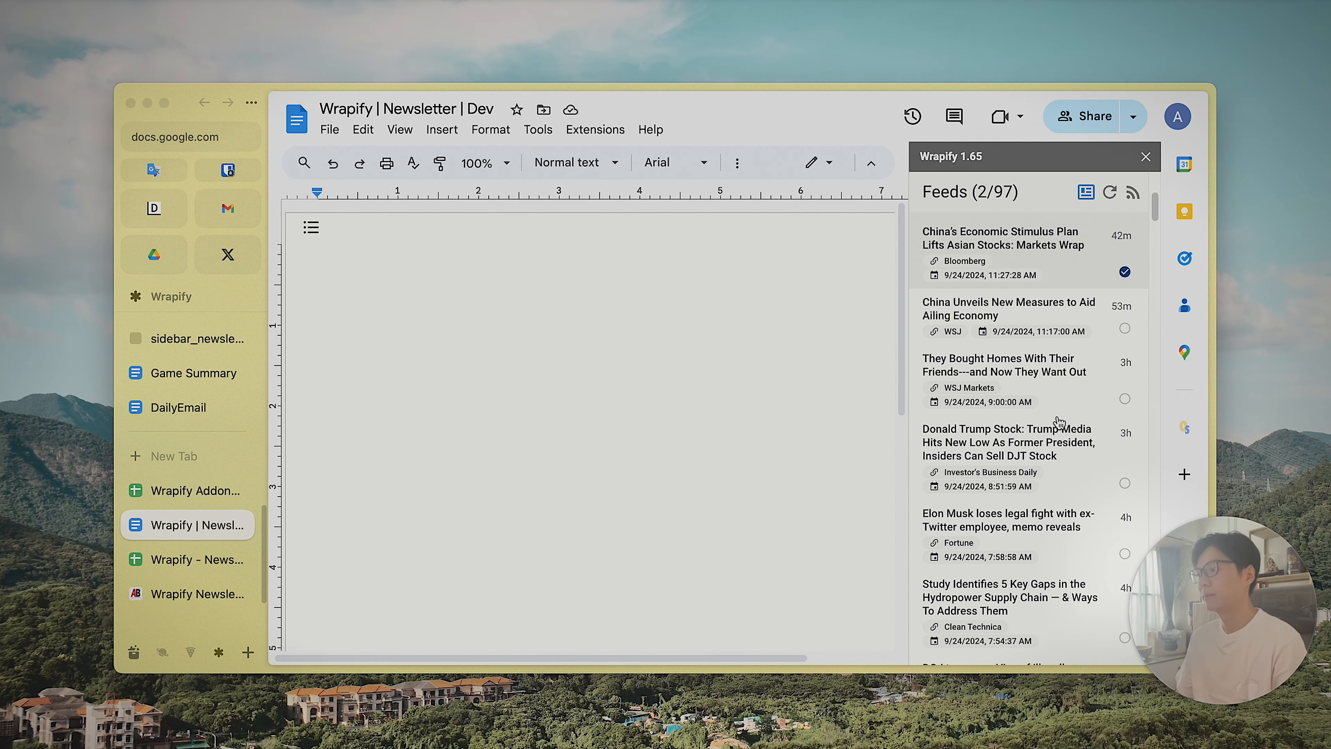
pyautogui.click(1059, 435)
pyautogui.click(1055, 537)
pyautogui.click(1022, 574)
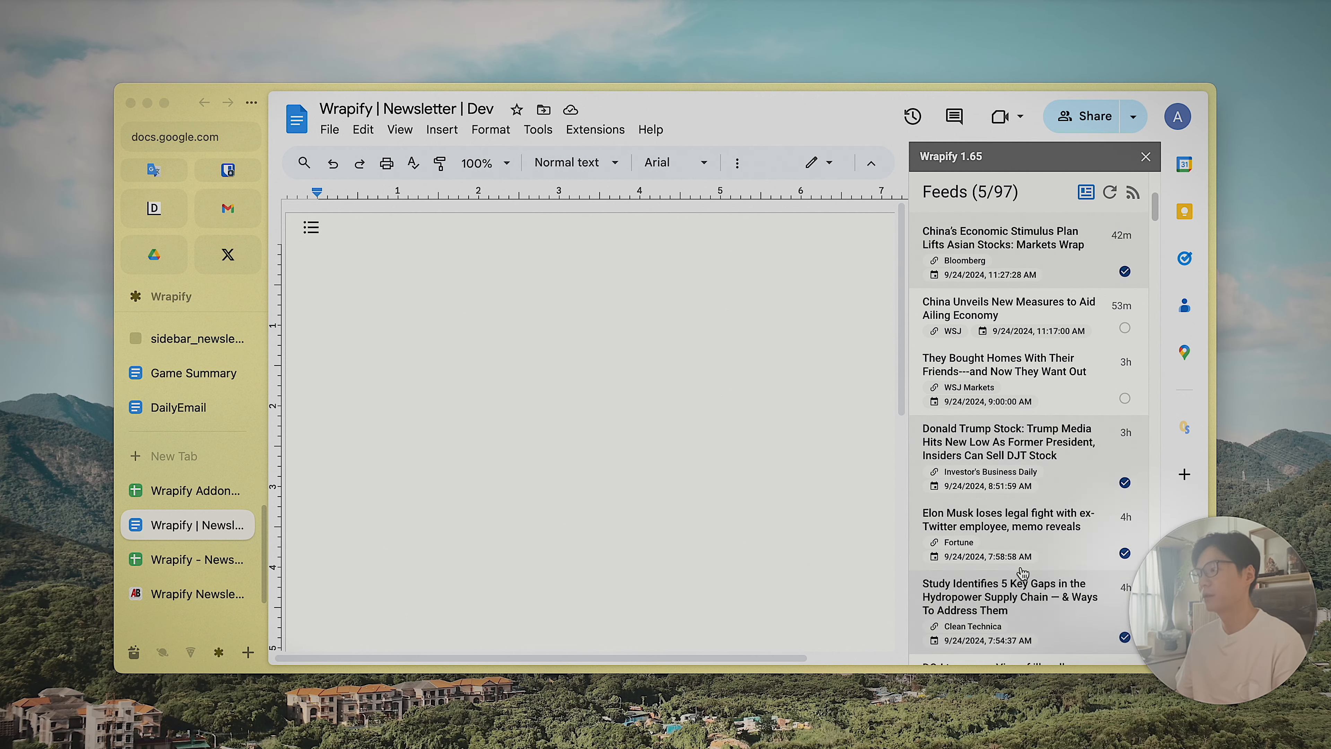
pyautogui.scroll(-4, 1023, 569)
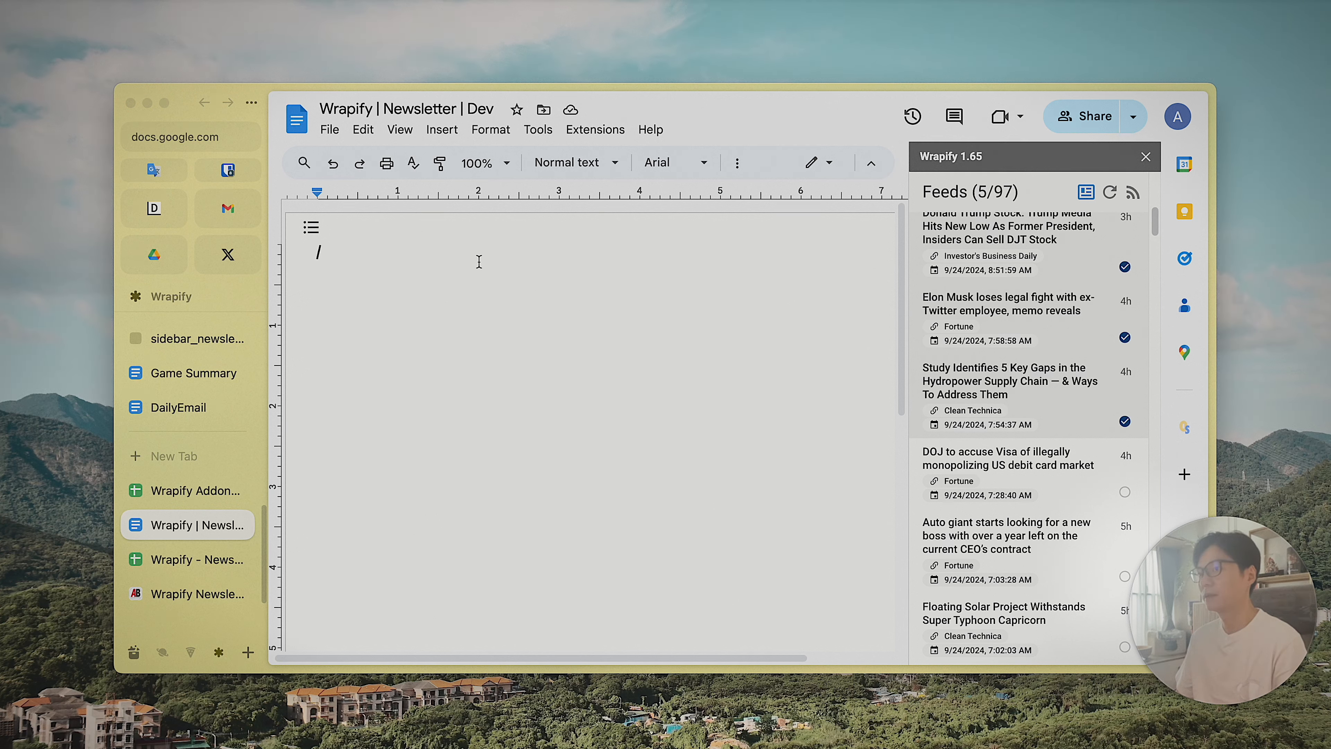
pyautogui.scroll(10, 1084, 212)
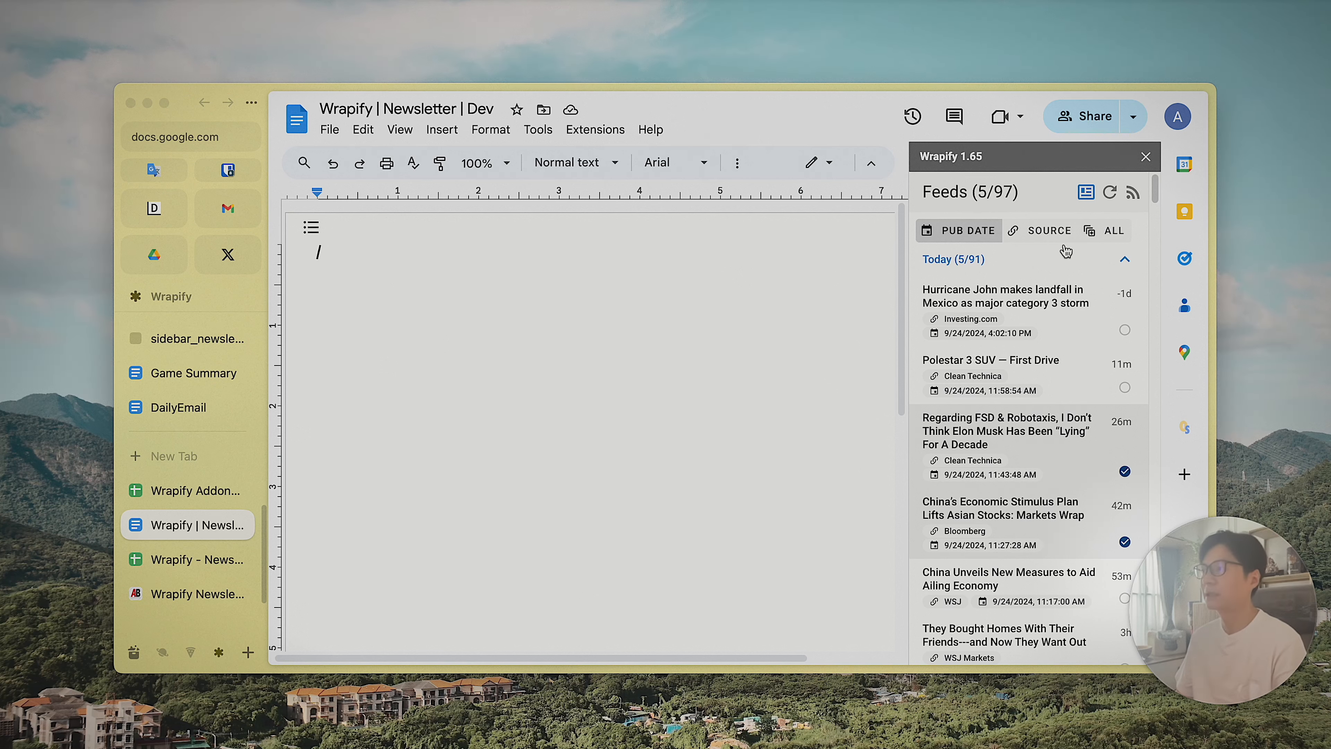
# - Open the Insert Posts settings for the selected posts and move the China's Economic Stimulus post to first place
pyautogui.click(1085, 193)
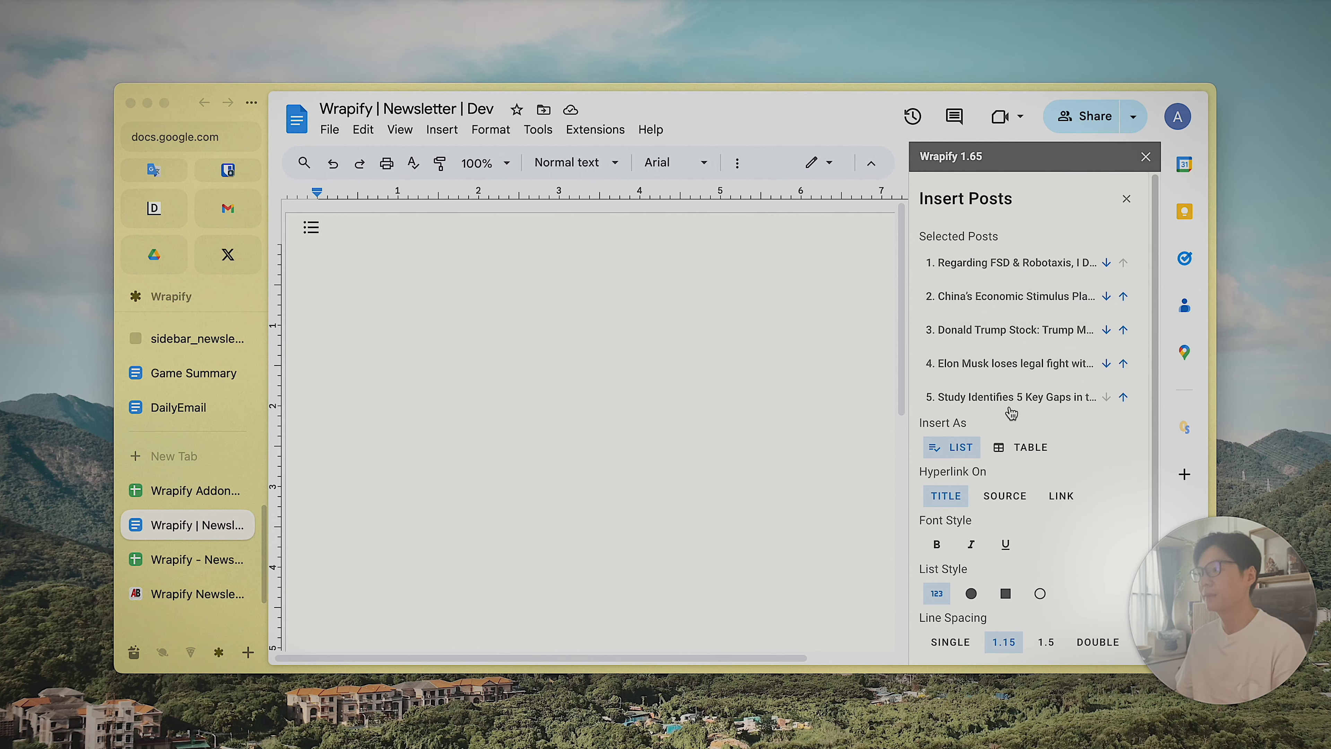
pyautogui.scroll(-2, 1016, 481)
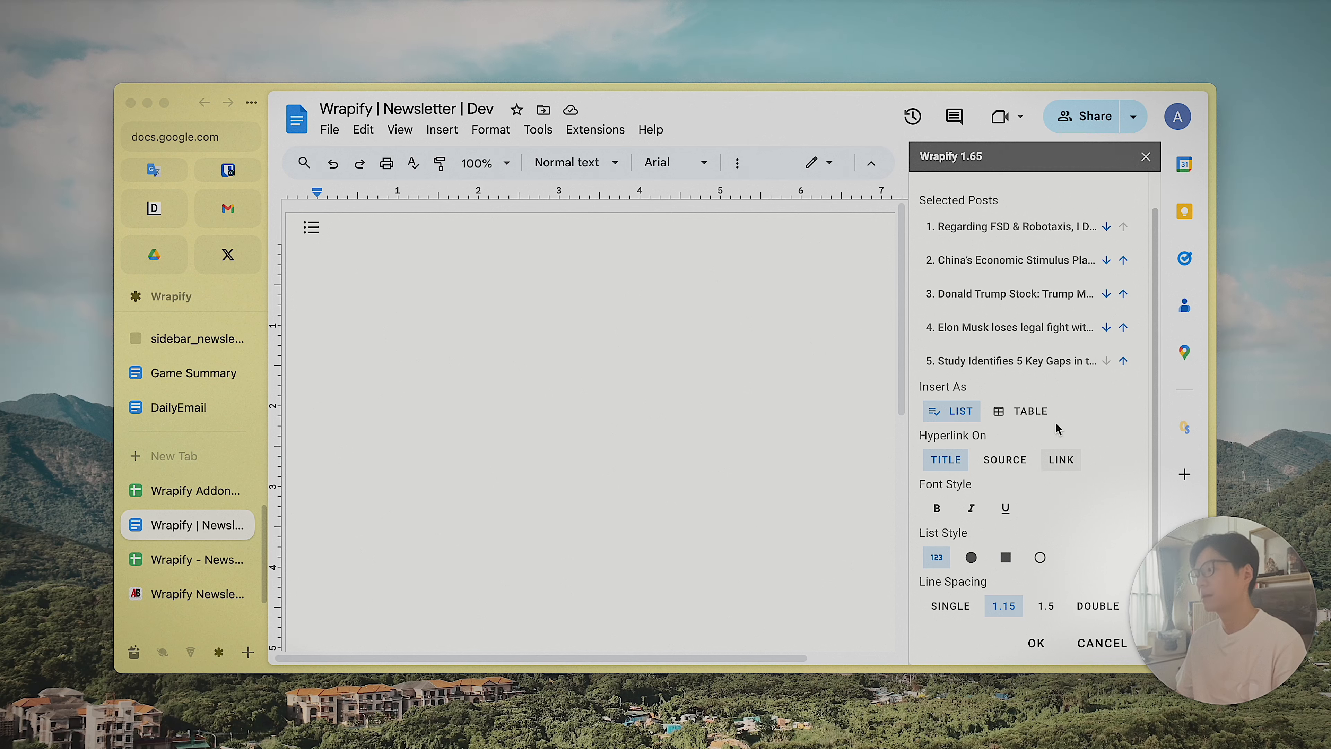
pyautogui.scroll(2, 1064, 459)
pyautogui.scroll(-2, 1044, 383)
pyautogui.scroll(2, 1082, 414)
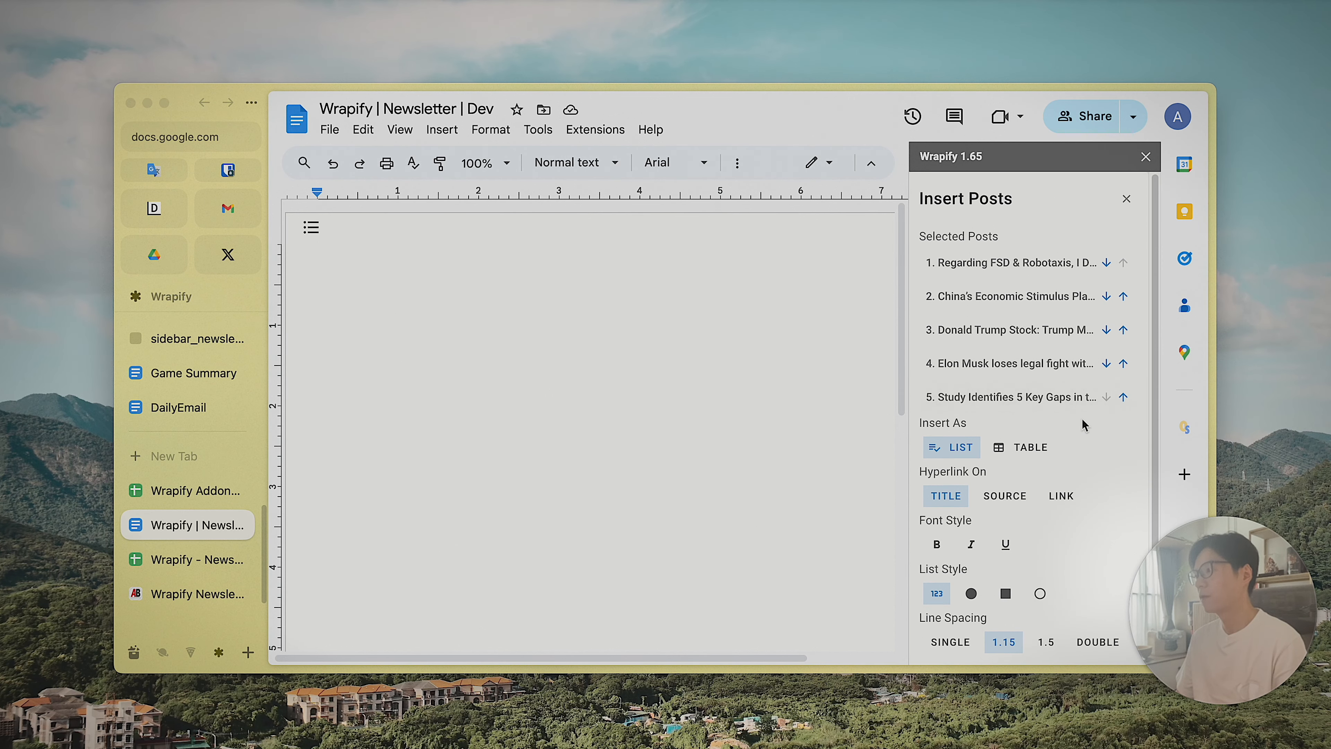
pyautogui.scroll(-2, 1077, 423)
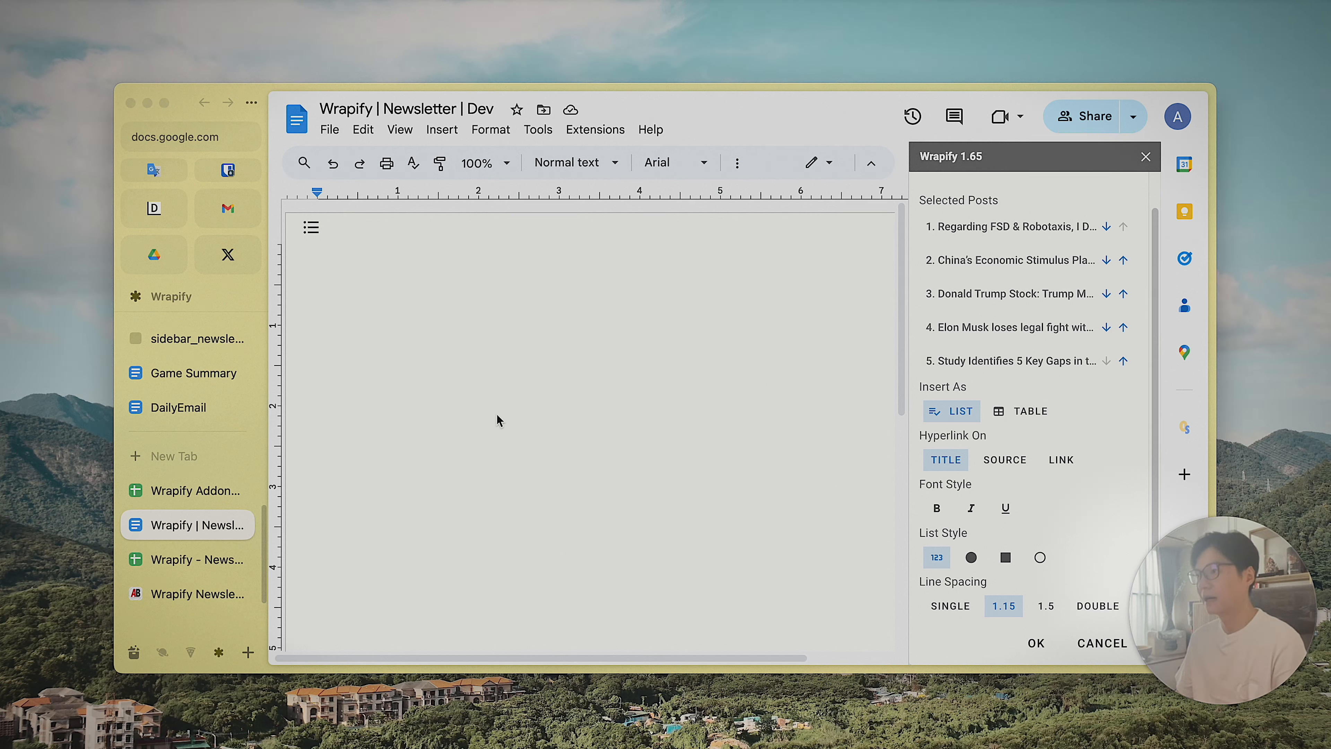
pyautogui.scroll(1, 1022, 388)
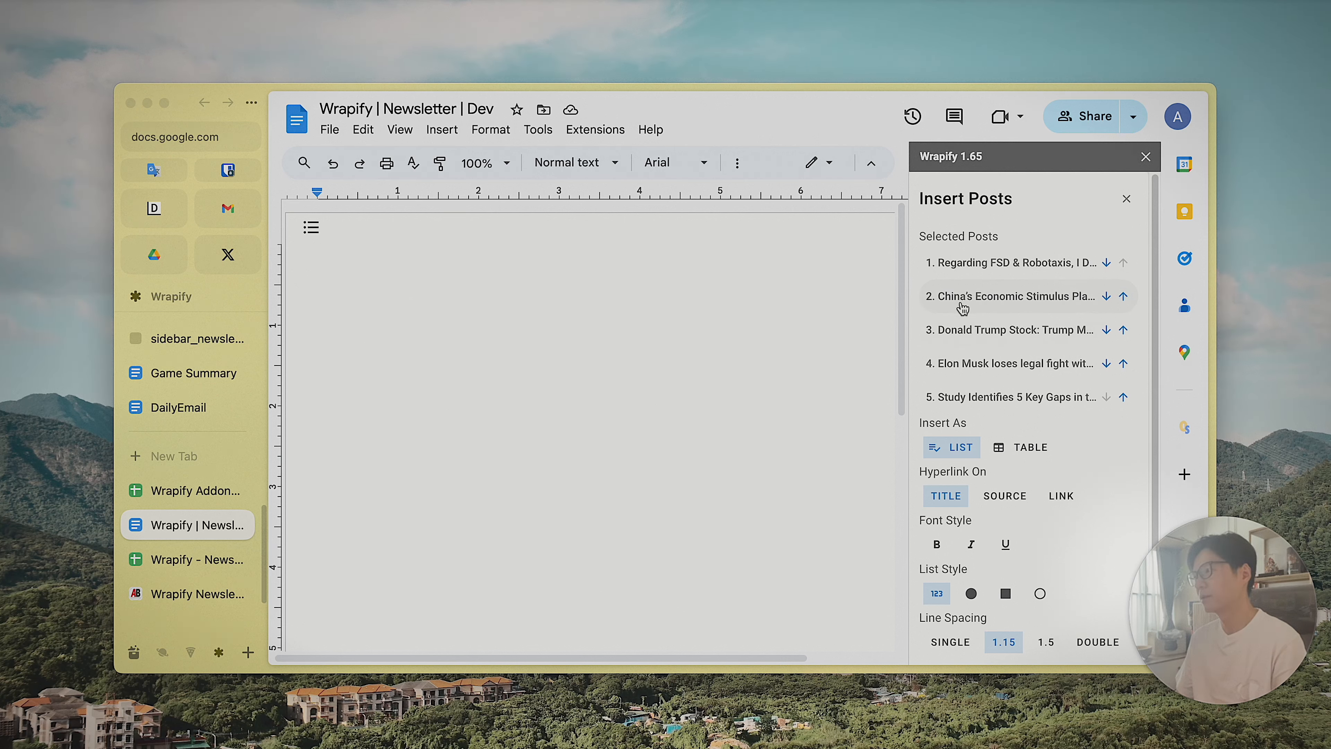
pyautogui.click(1122, 297)
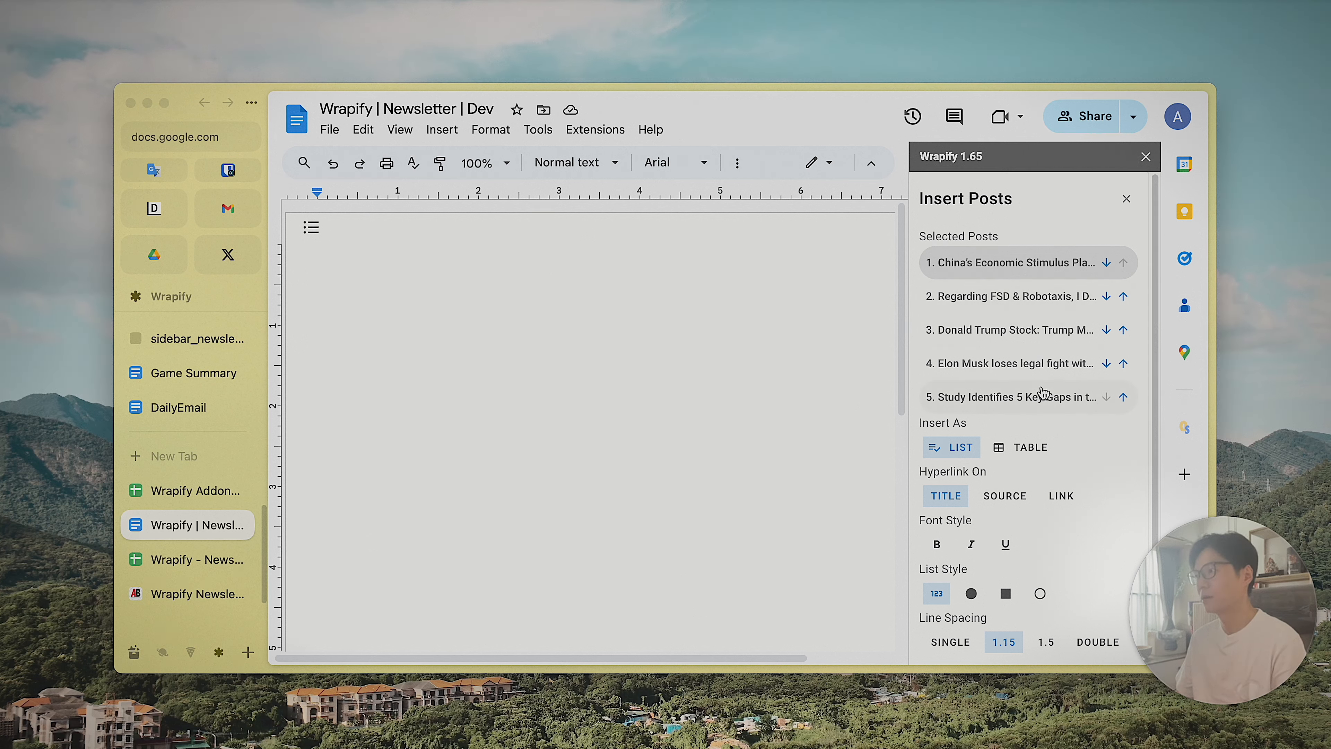
# - Insert the five posts as a bold list with title hyperlinks, filled round bullets and 1.5 line spacing
pyautogui.scroll(-2, 1044, 391)
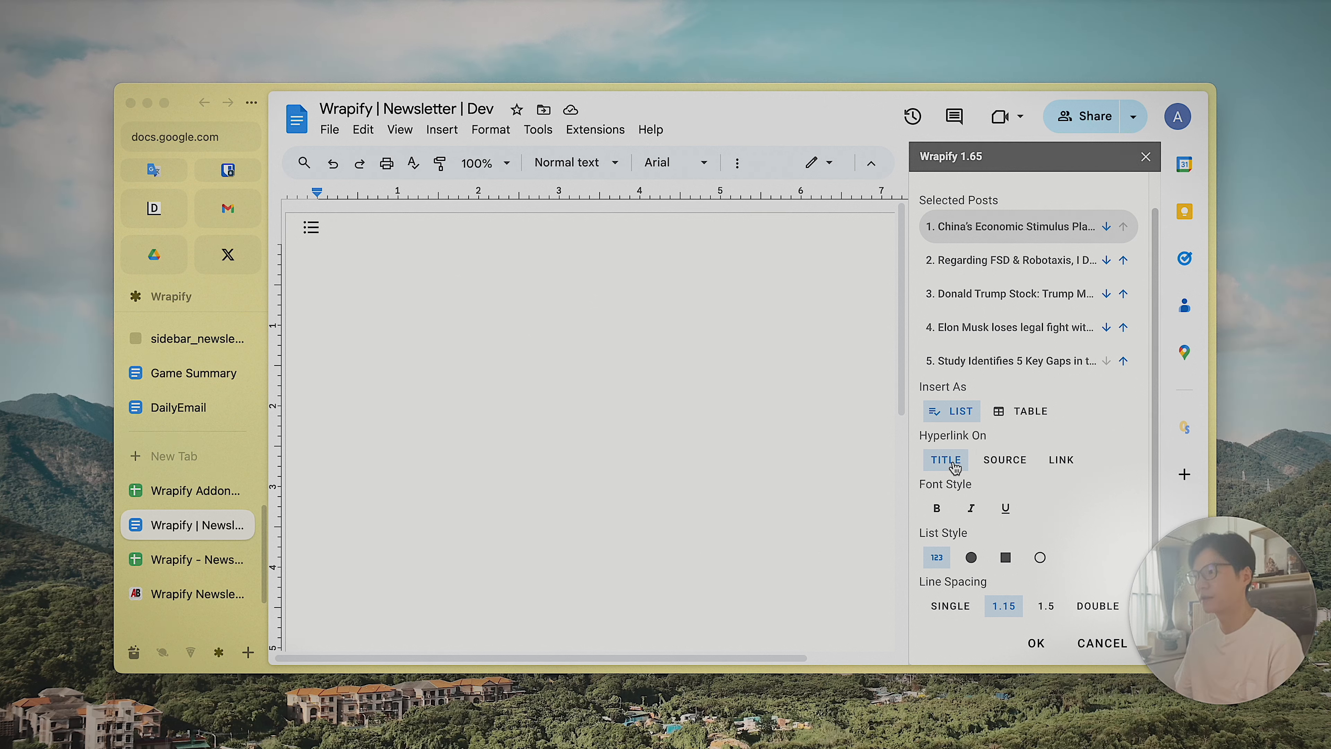
pyautogui.click(937, 507)
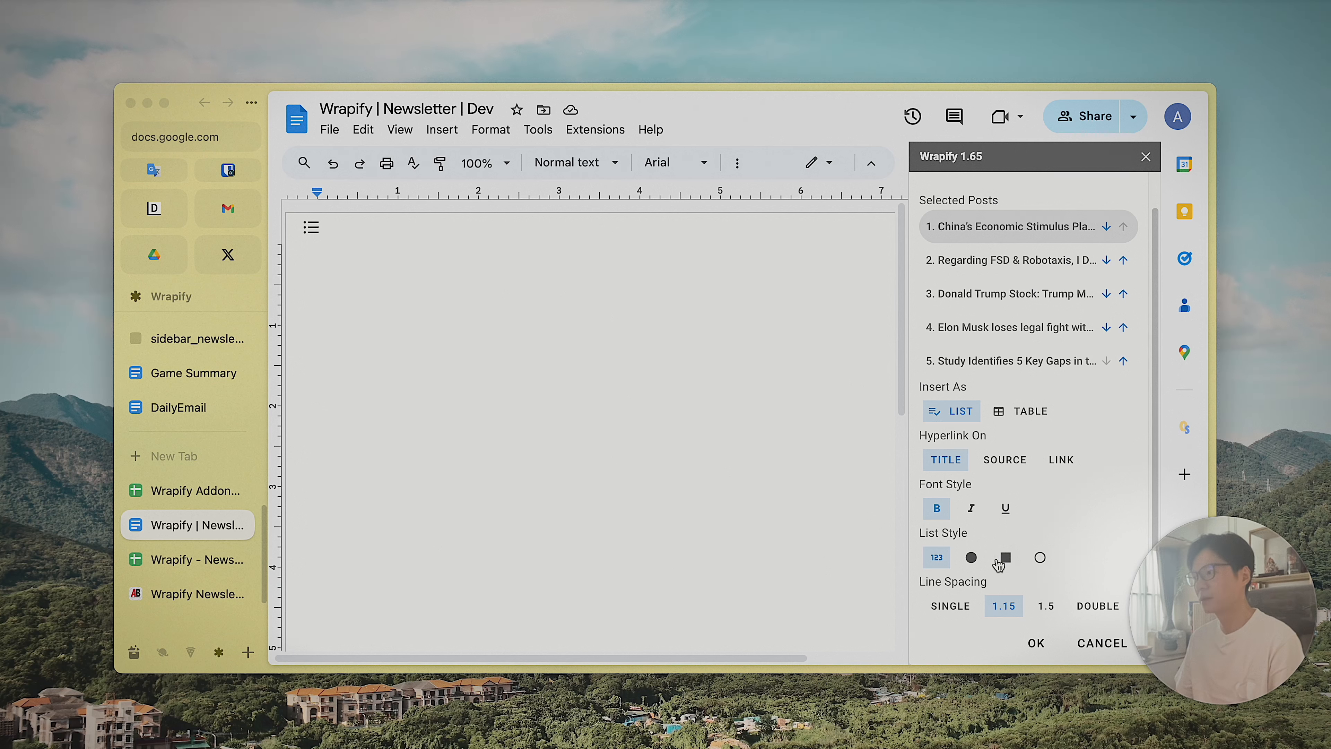
pyautogui.click(972, 558)
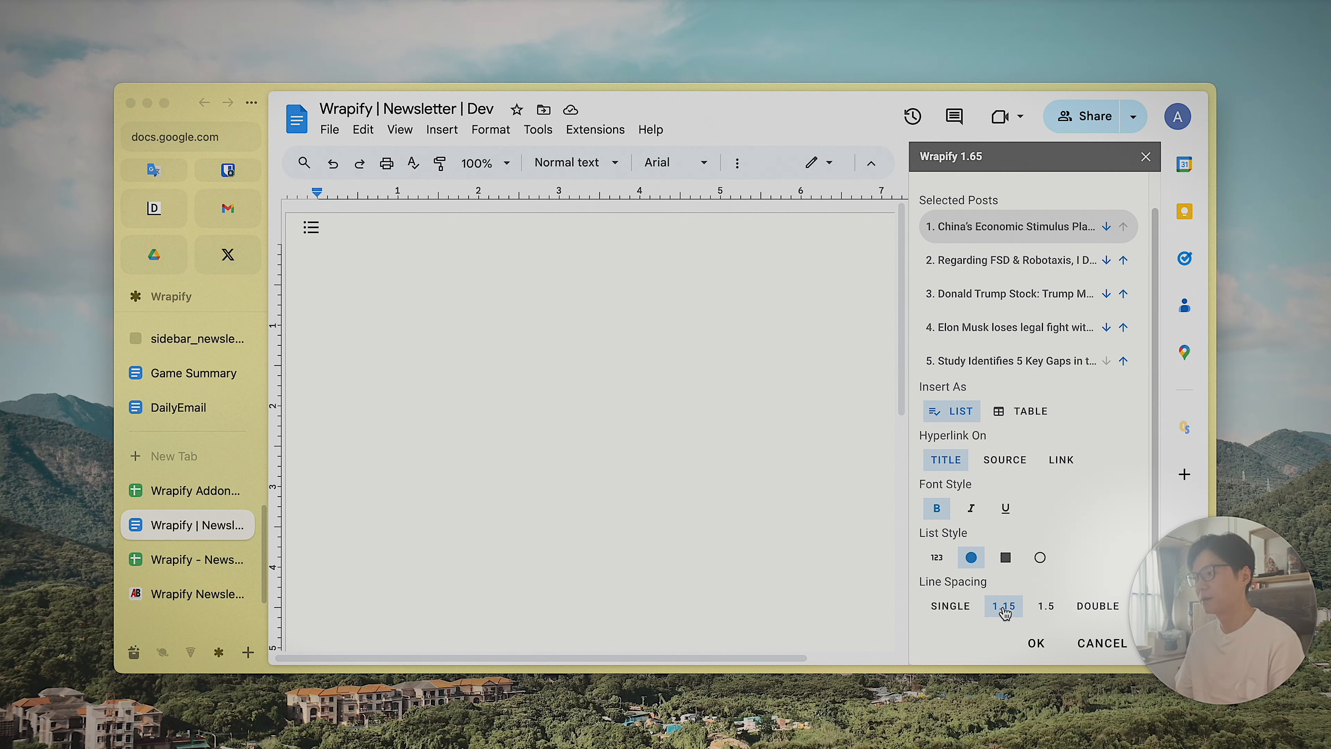
pyautogui.click(1046, 608)
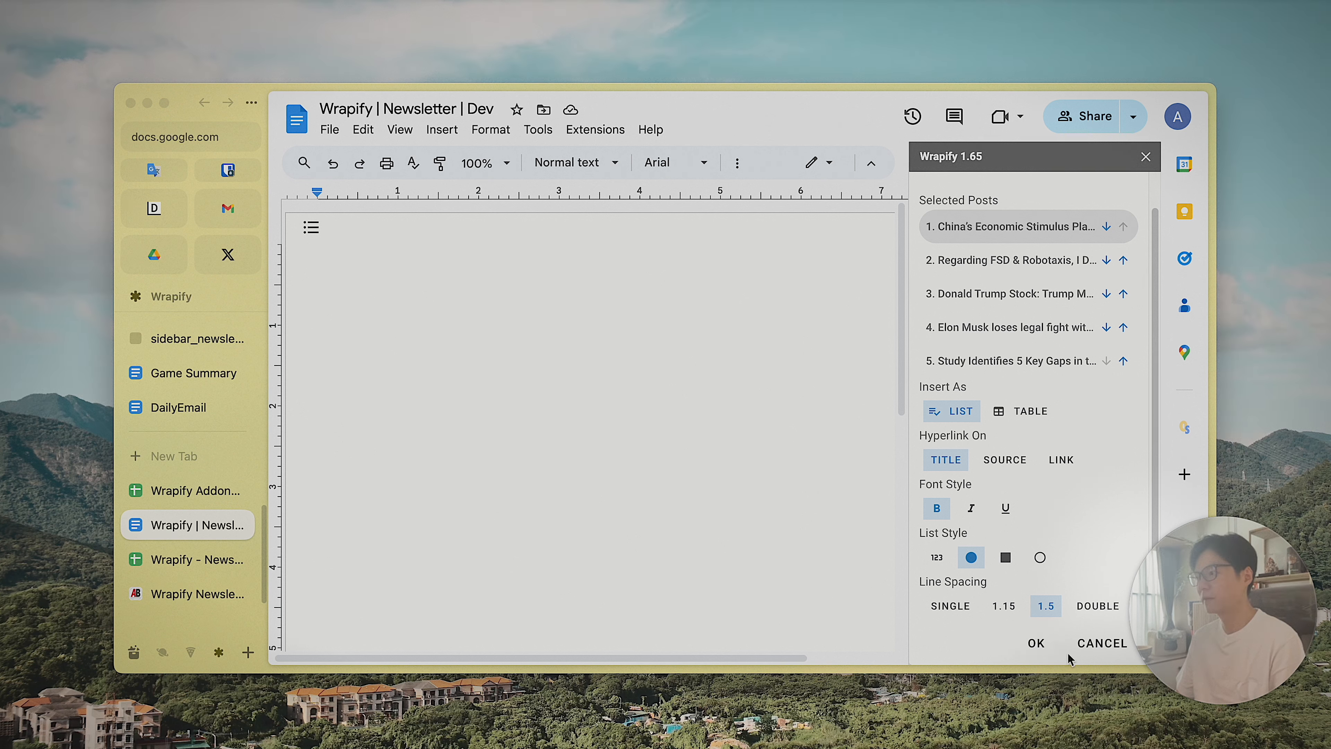
pyautogui.click(1041, 648)
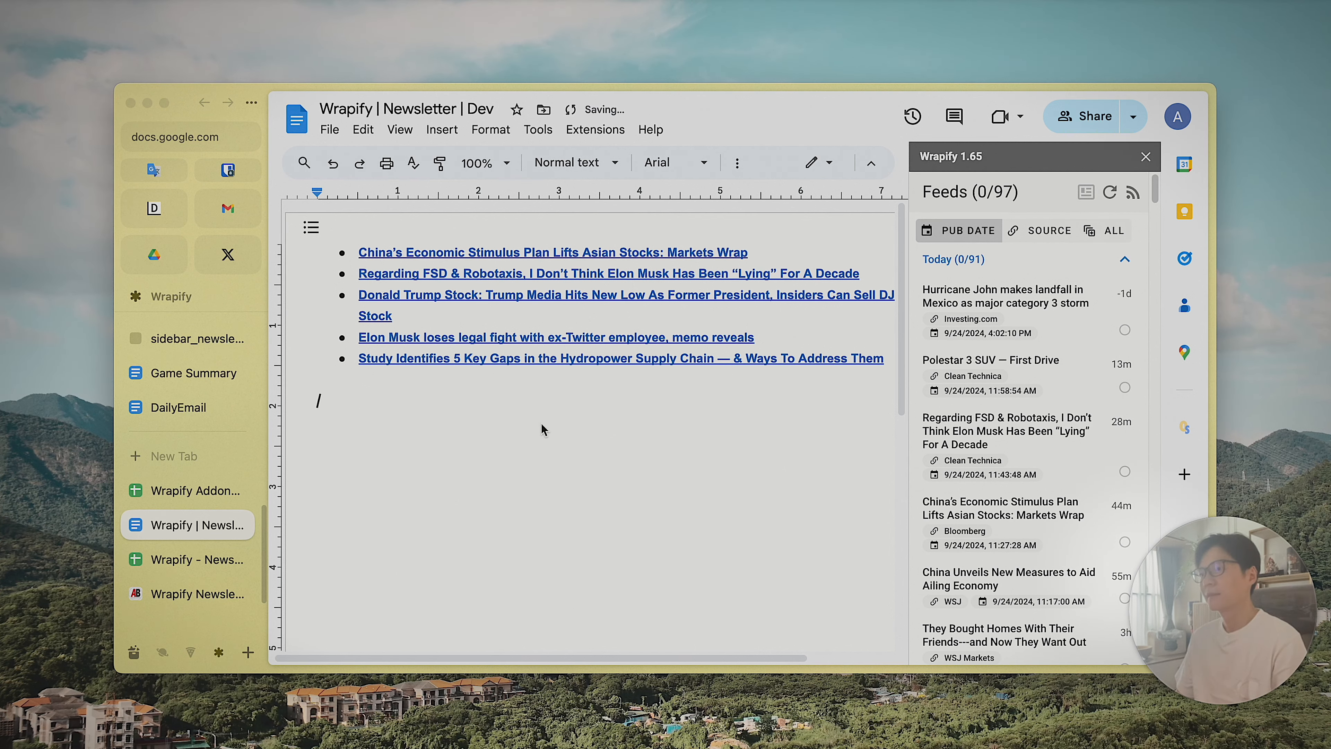
# - Select today's Hurricane John, Polestar 3 SUV and FSD & Robotaxis posts and open their Insert Posts settings
pyautogui.click(1032, 316)
pyautogui.click(1048, 375)
pyautogui.click(1072, 435)
pyautogui.click(1086, 193)
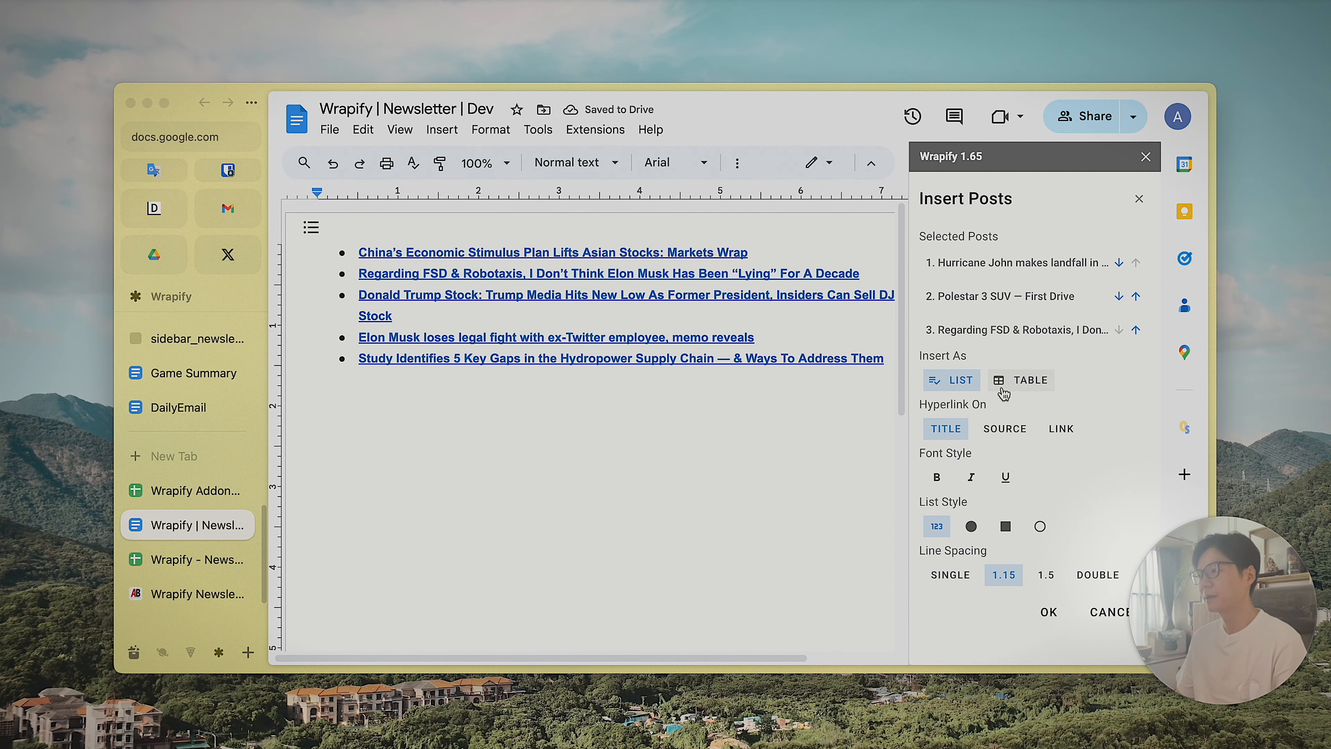
# - Insert the three posts as an italic list with source hyperlinks, square bullets and single line spacing
pyautogui.click(1019, 435)
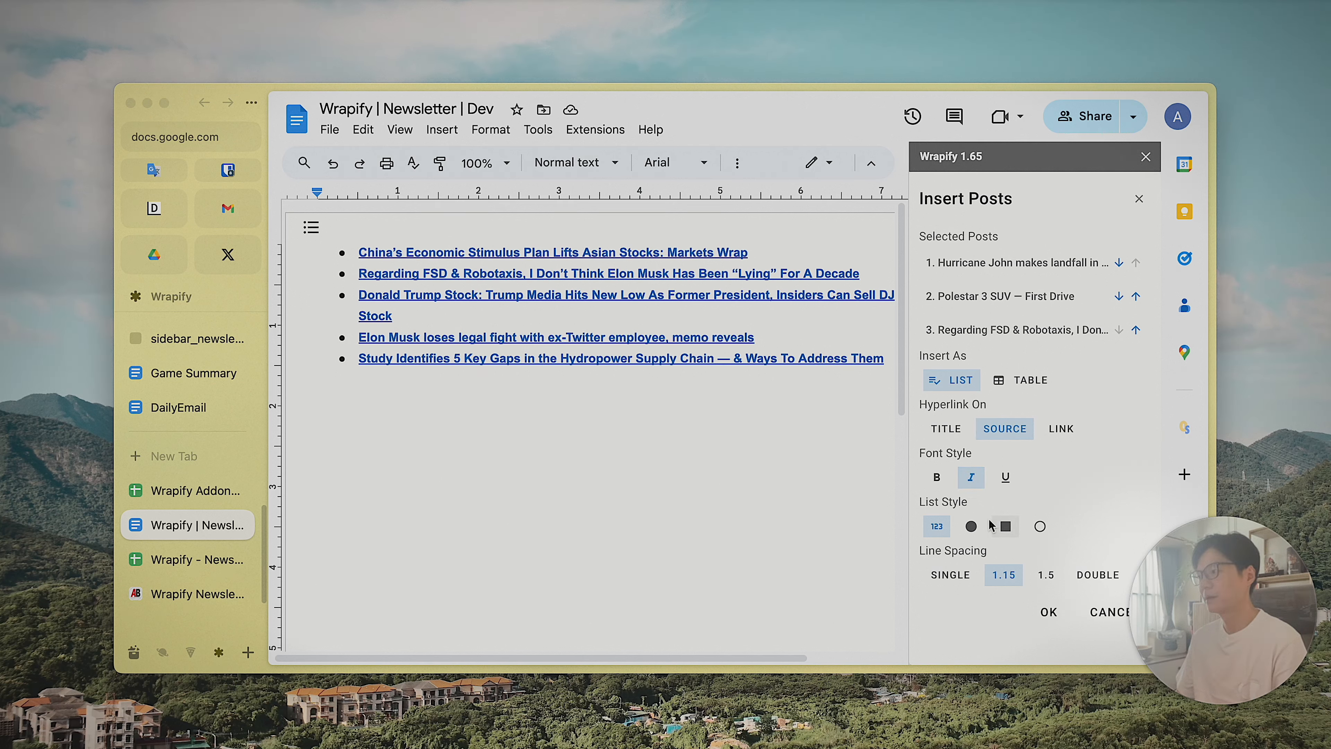
pyautogui.click(1007, 530)
pyautogui.click(951, 576)
pyautogui.click(1051, 615)
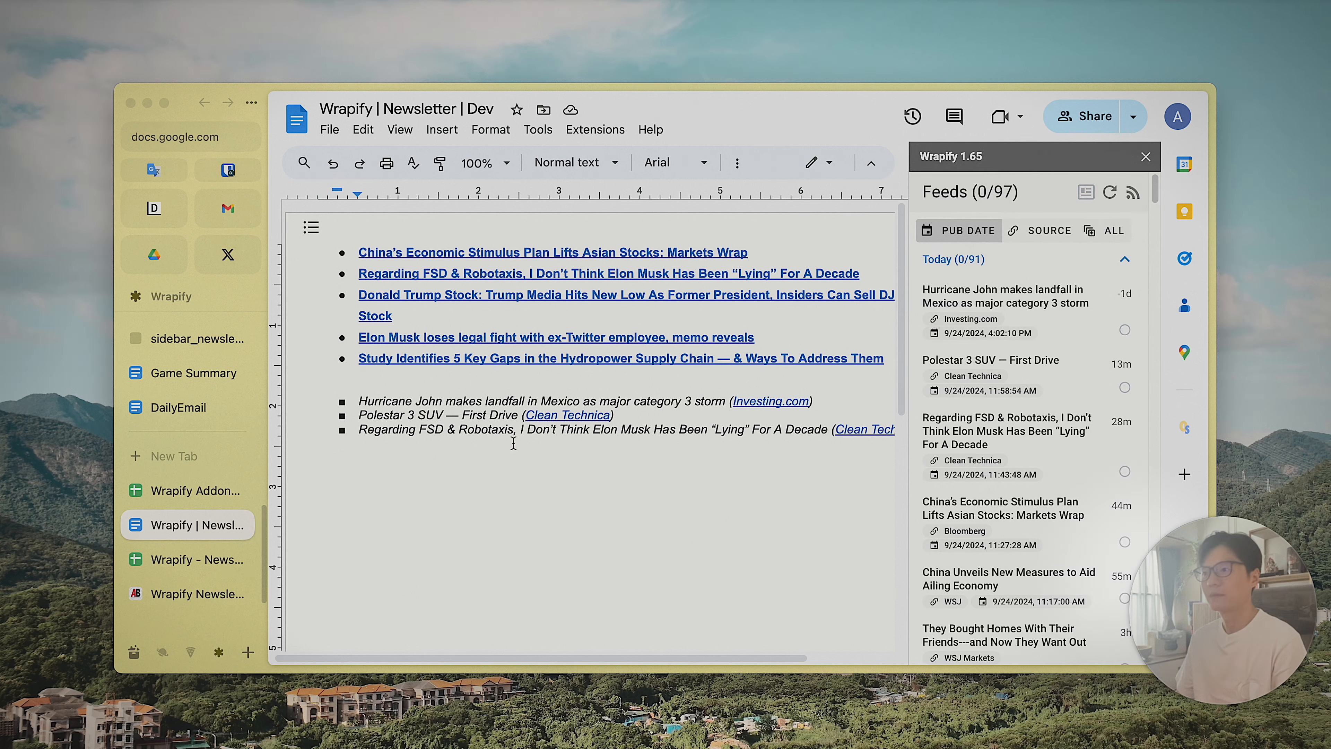
# - Reselect the Hurricane John, Polestar 3 SUV and FSD & Robotaxis posts for another insertion and open the Insert Posts settings
pyautogui.click(558, 420)
pyautogui.click(649, 415)
pyautogui.click(577, 420)
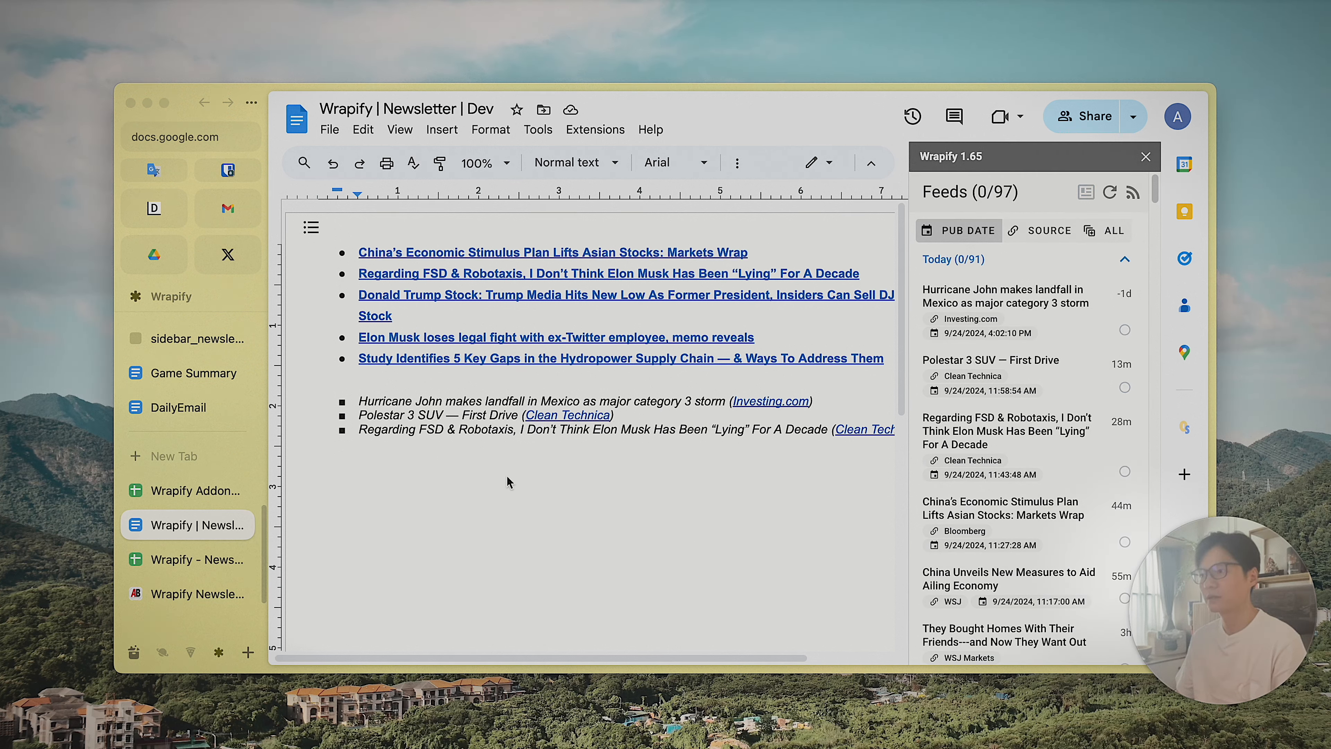
pyautogui.click(996, 309)
pyautogui.click(1022, 386)
pyautogui.click(1027, 445)
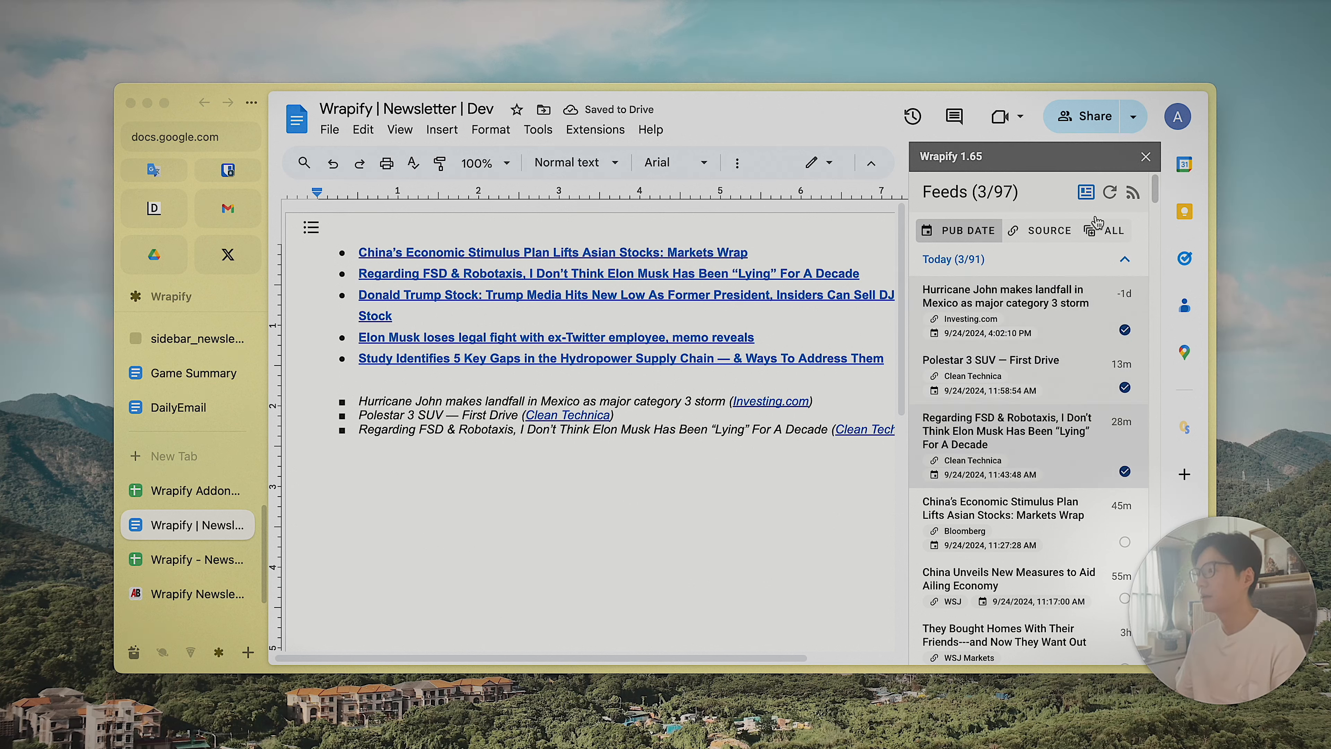
pyautogui.click(1086, 192)
# - Insert the three posts as an italic list hyperlinked on Link, with hollow circle bullets and 1.15 line spacing
pyautogui.click(1061, 429)
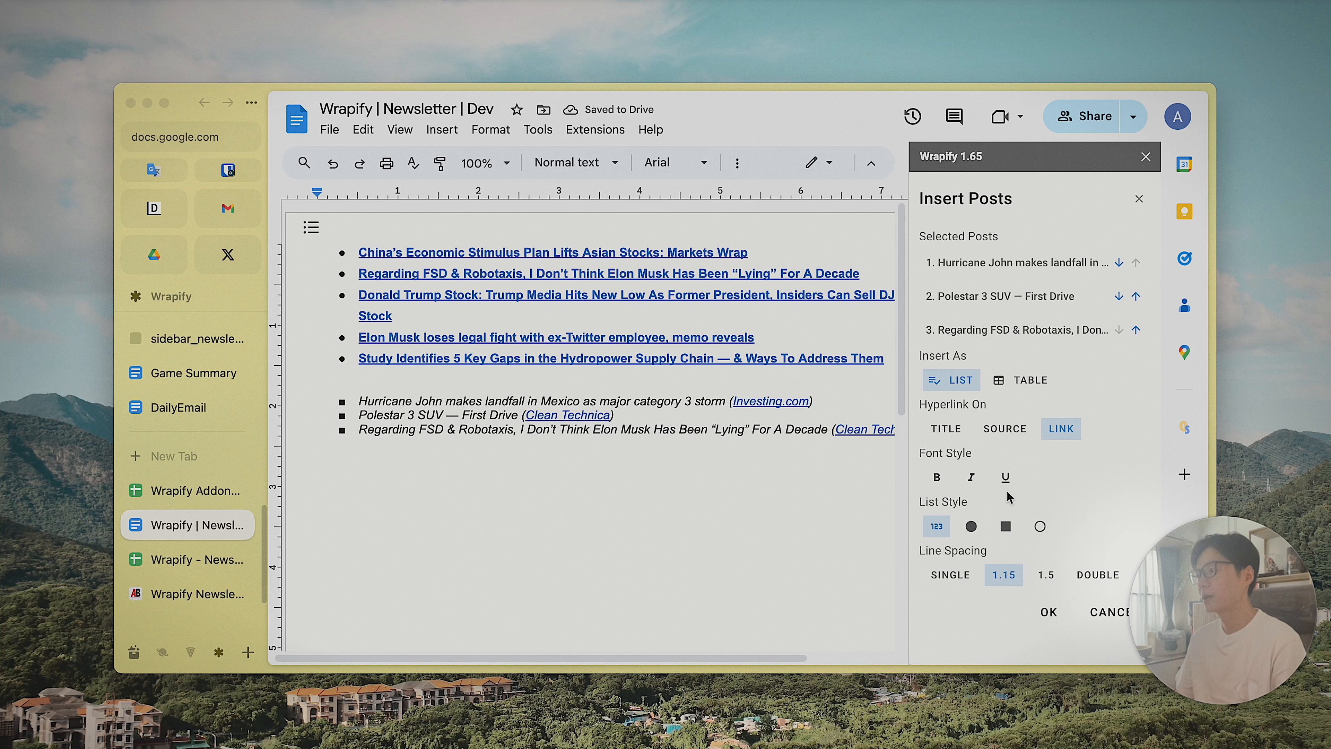
pyautogui.click(971, 477)
pyautogui.click(1040, 526)
pyautogui.click(1049, 612)
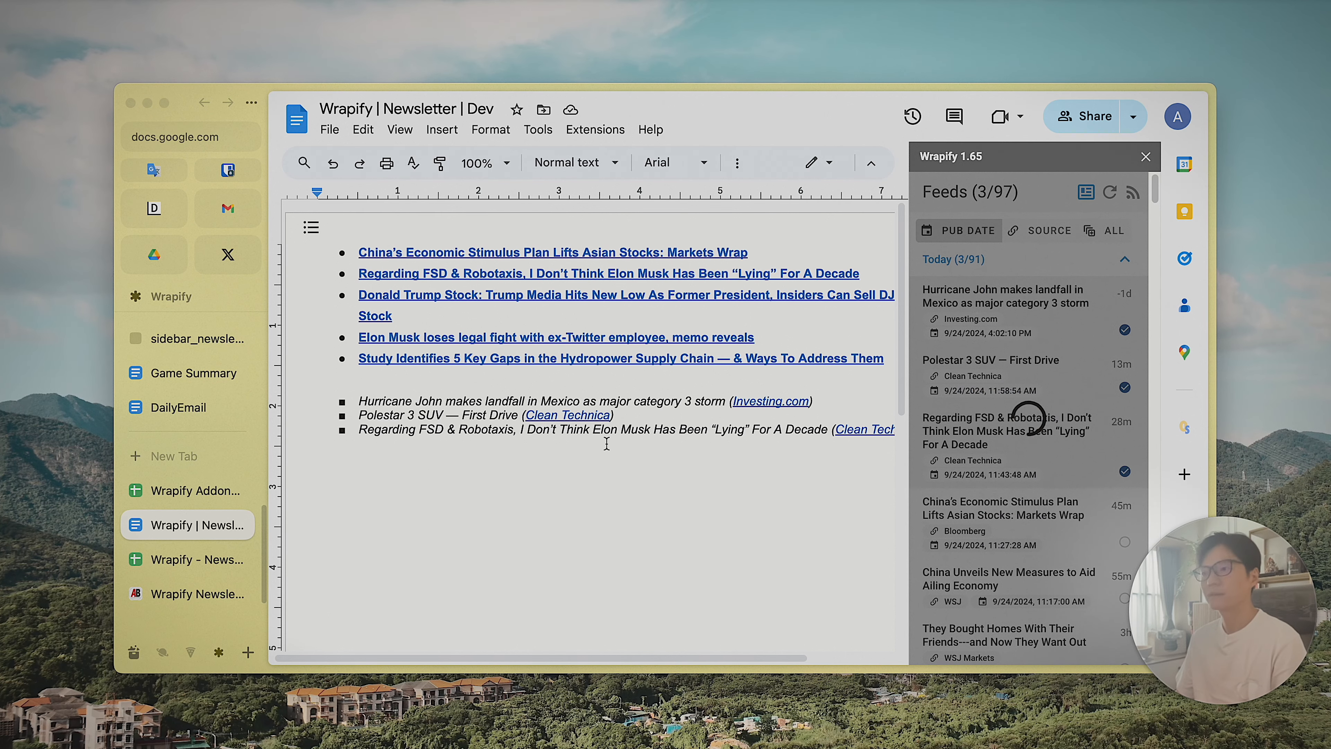
# - Check the hyperlinks on Link and on the source names in the two italic lists
pyautogui.press('super+s')
pyautogui.click(717, 498)
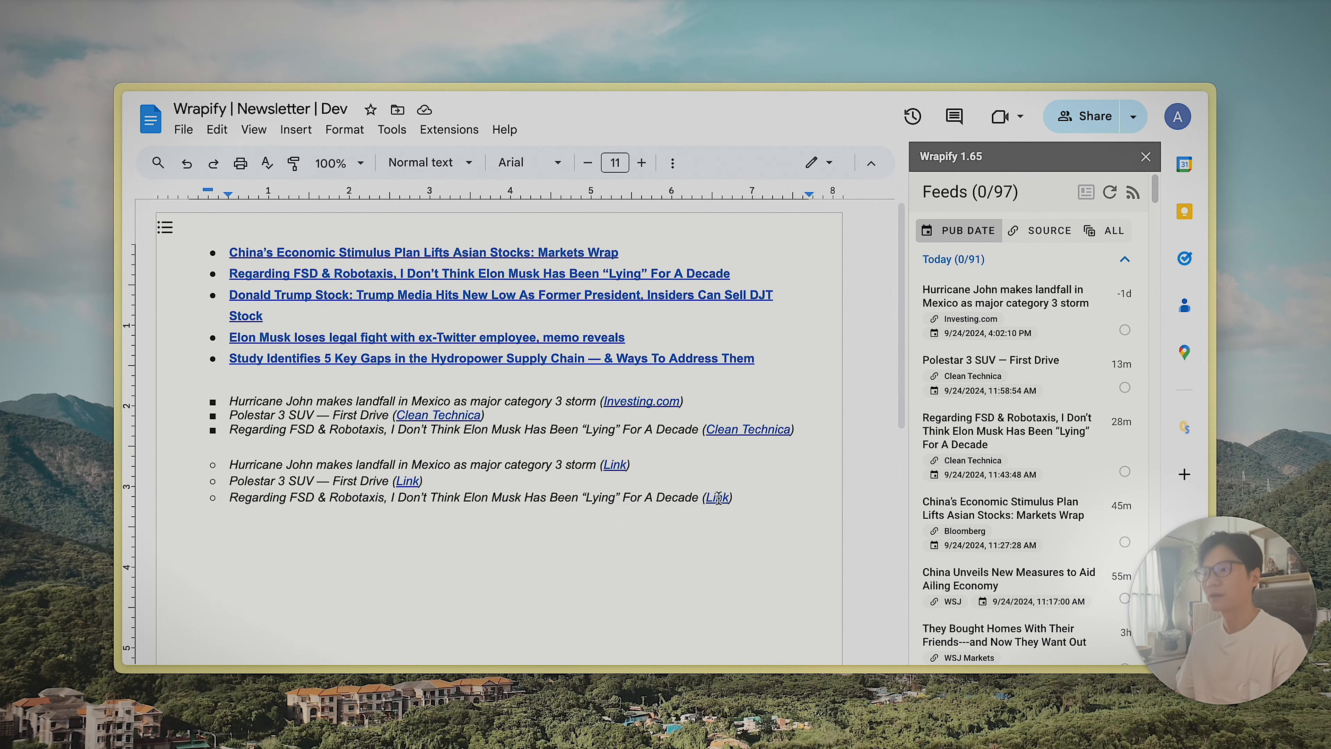
pyautogui.click(614, 465)
pyautogui.click(409, 481)
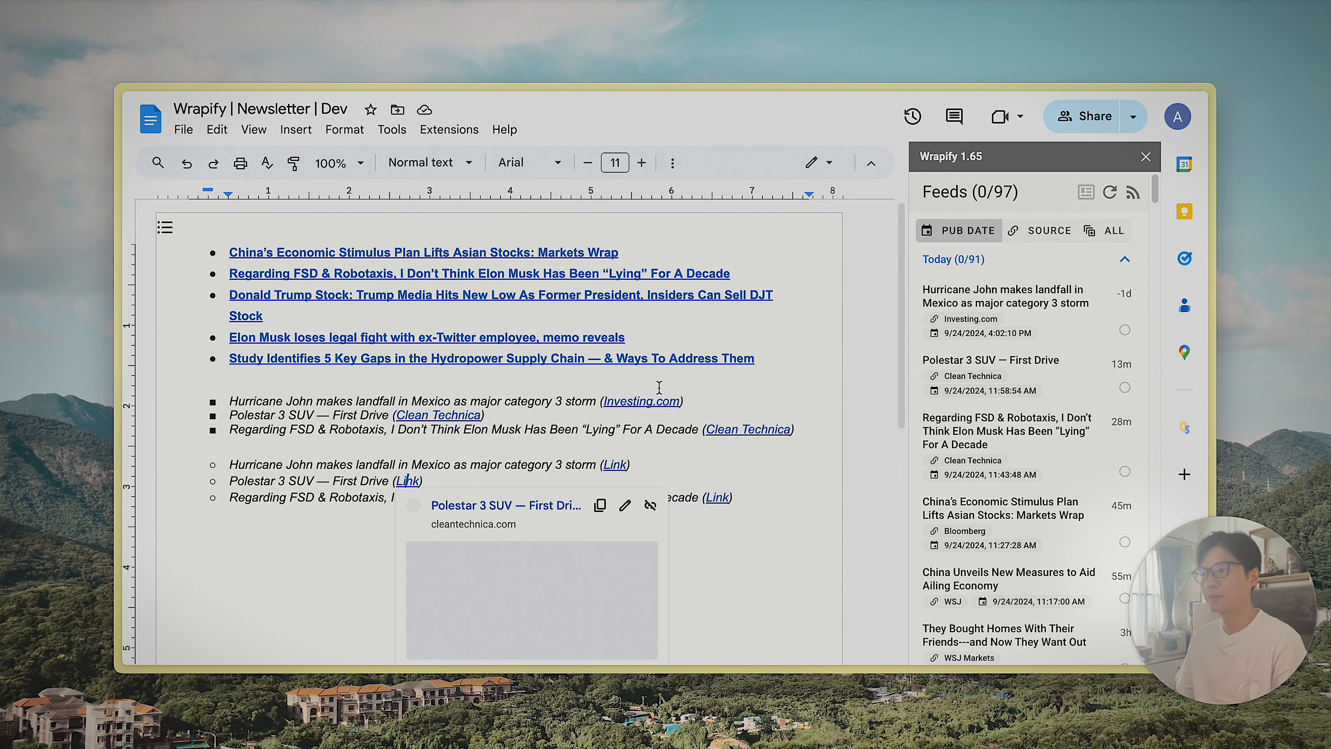
pyautogui.doubleClick(650, 402)
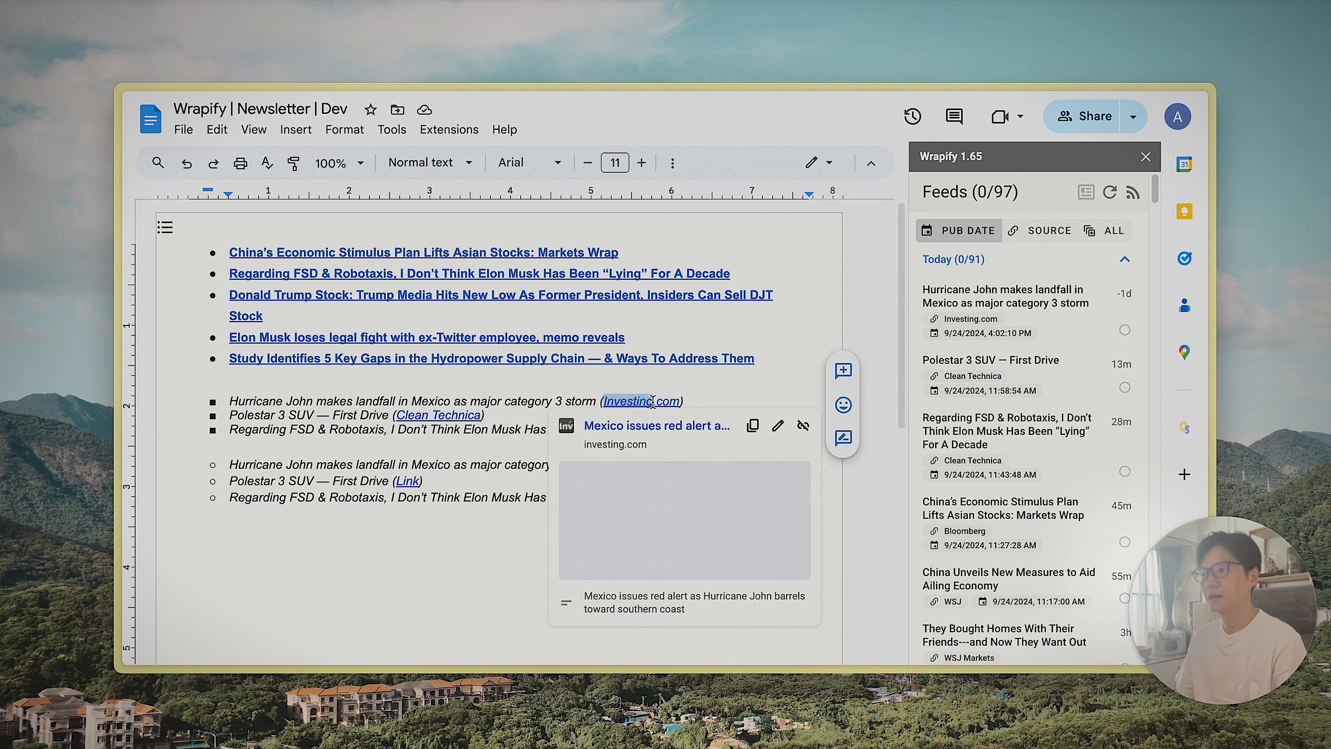
pyautogui.click(512, 498)
pyautogui.click(624, 464)
pyautogui.click(649, 470)
pyautogui.moveTo(705, 498); pyautogui.dragTo(246, 460)
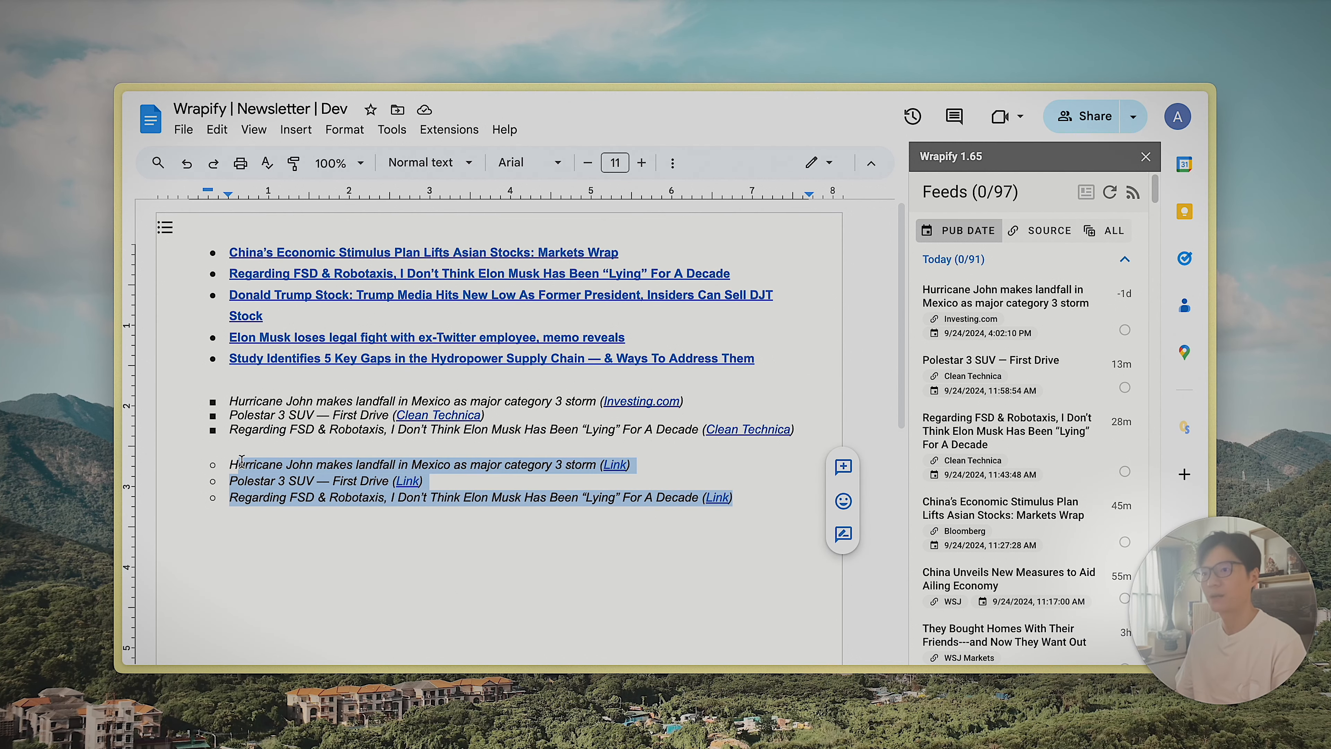
# - Add blank lines below the hollow circle list to make room for another insertion
pyautogui.scroll(-3, 501, 498)
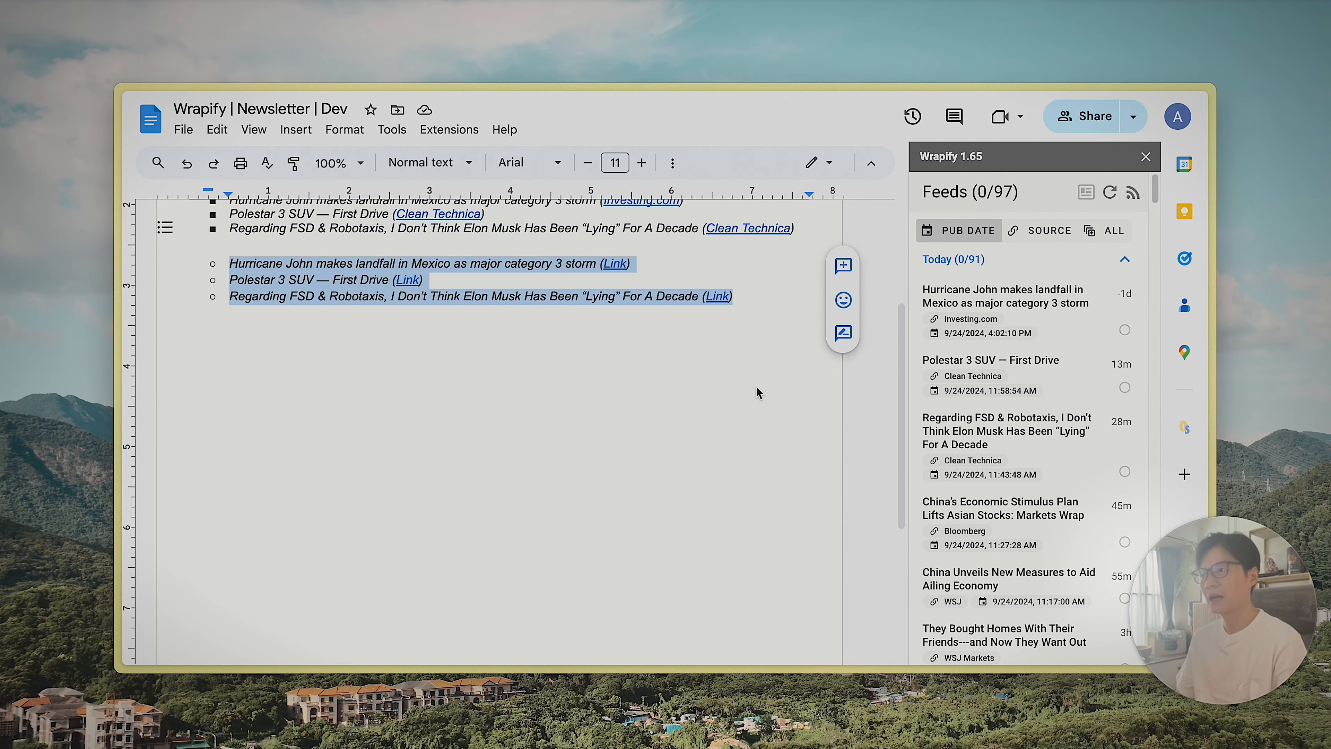
pyautogui.click(761, 423)
pyautogui.press('Return')
pyautogui.press('Return')
pyautogui.press('Return')
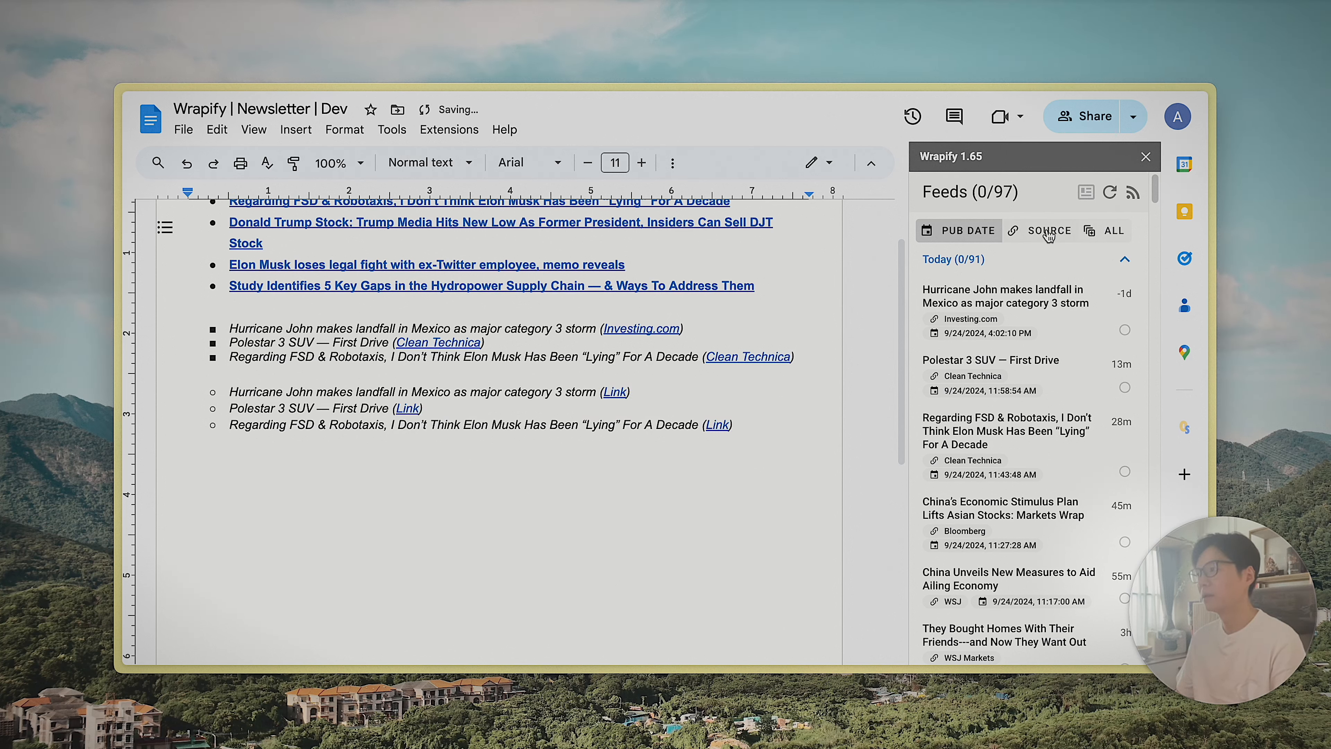
# - Select today's Hurricane John, Polestar 3 SUV and FSD & Robotaxis posts and insert them as a table
pyautogui.click(1075, 330)
pyautogui.click(1066, 387)
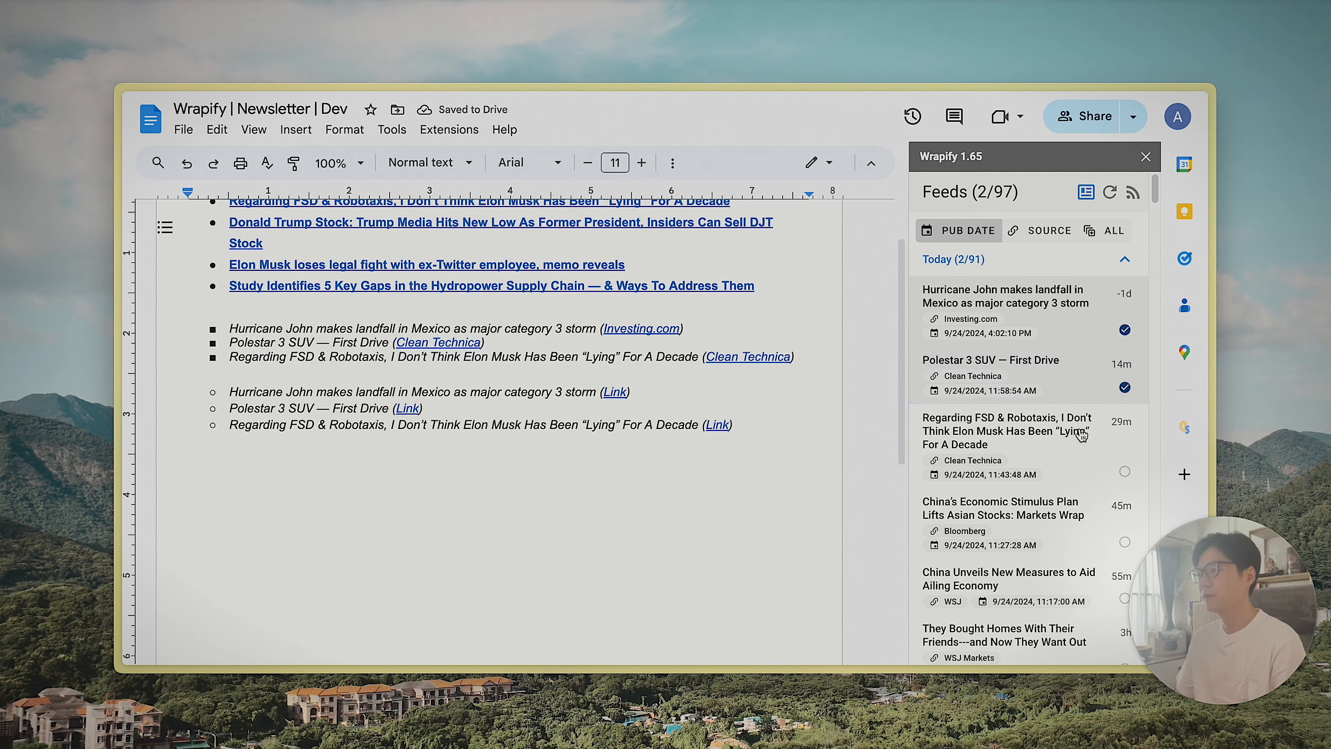
pyautogui.click(1064, 446)
pyautogui.click(1086, 192)
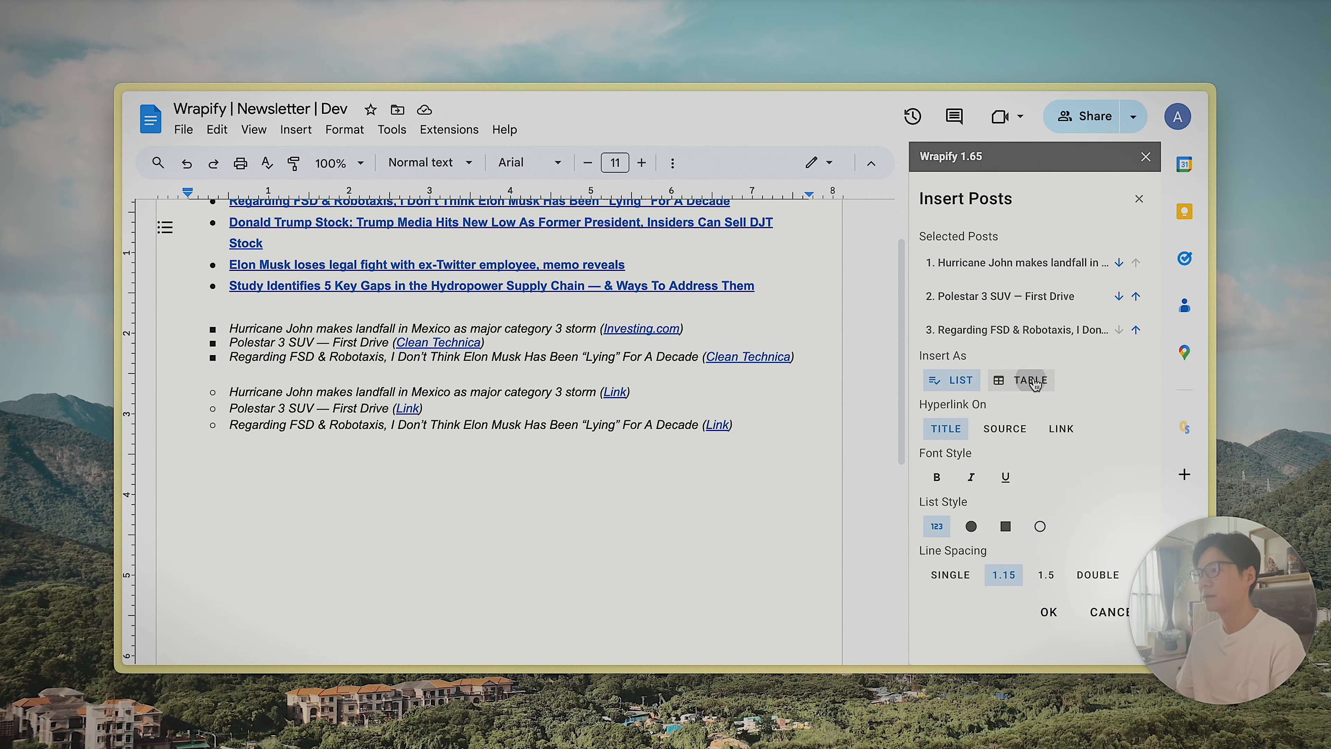
pyautogui.click(1043, 381)
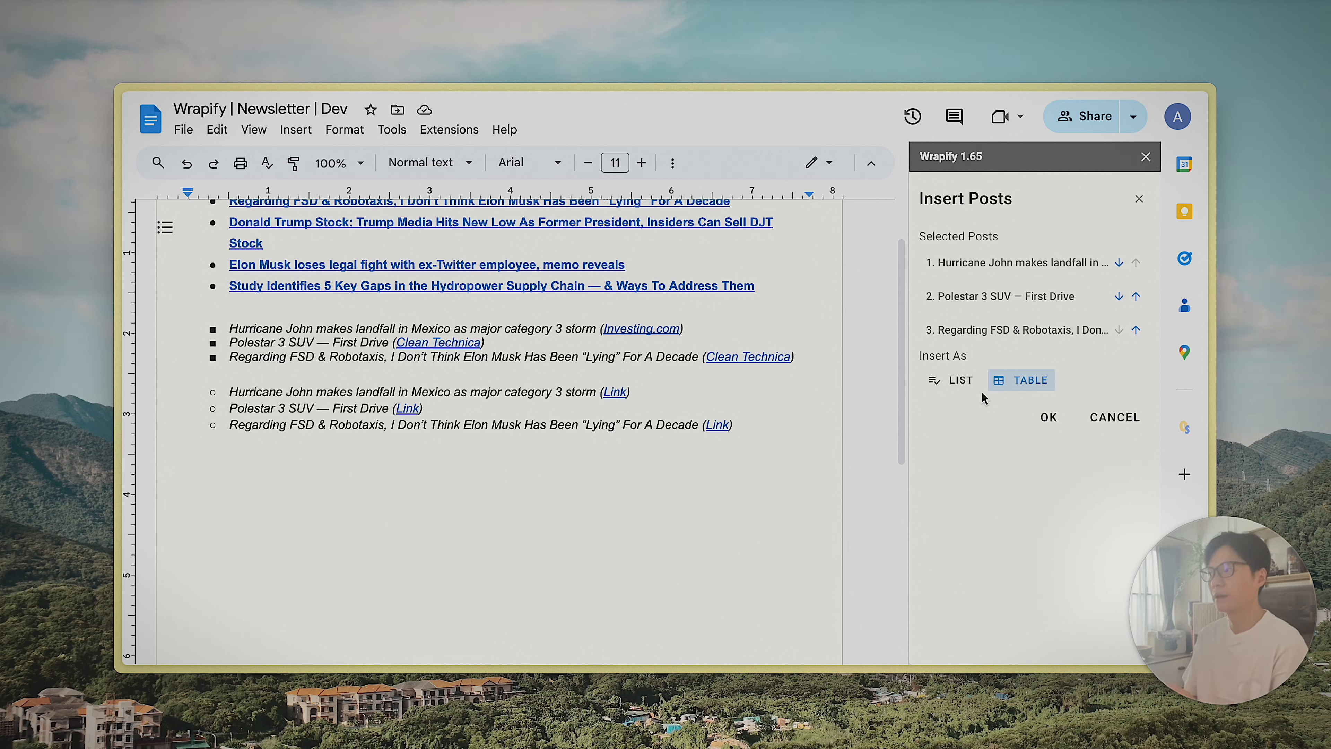
pyautogui.click(1043, 418)
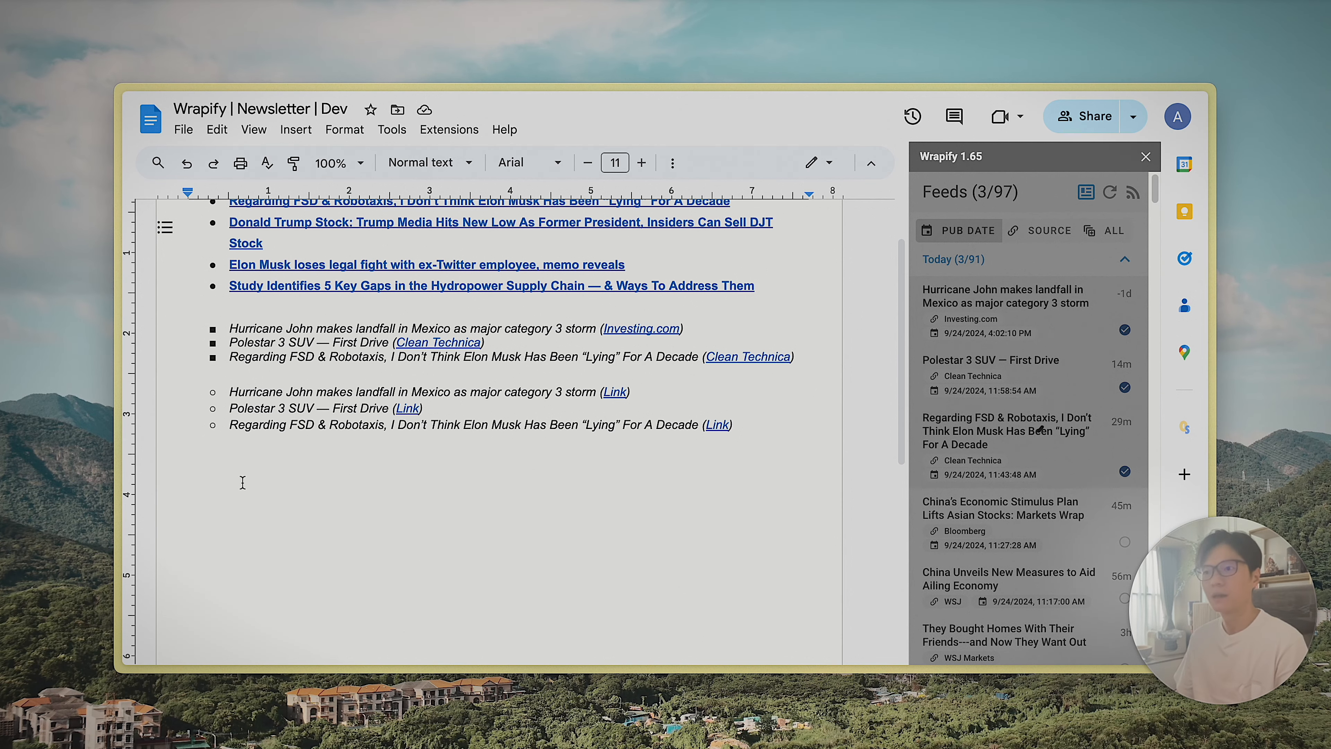
# - Examine the inserted table's number, title, URL, source and publication date columns and compare it with the lists above
pyautogui.scroll(-2, 314, 461)
pyautogui.moveTo(313, 443); pyautogui.dragTo(219, 446)
pyautogui.moveTo(433, 449); pyautogui.dragTo(397, 450)
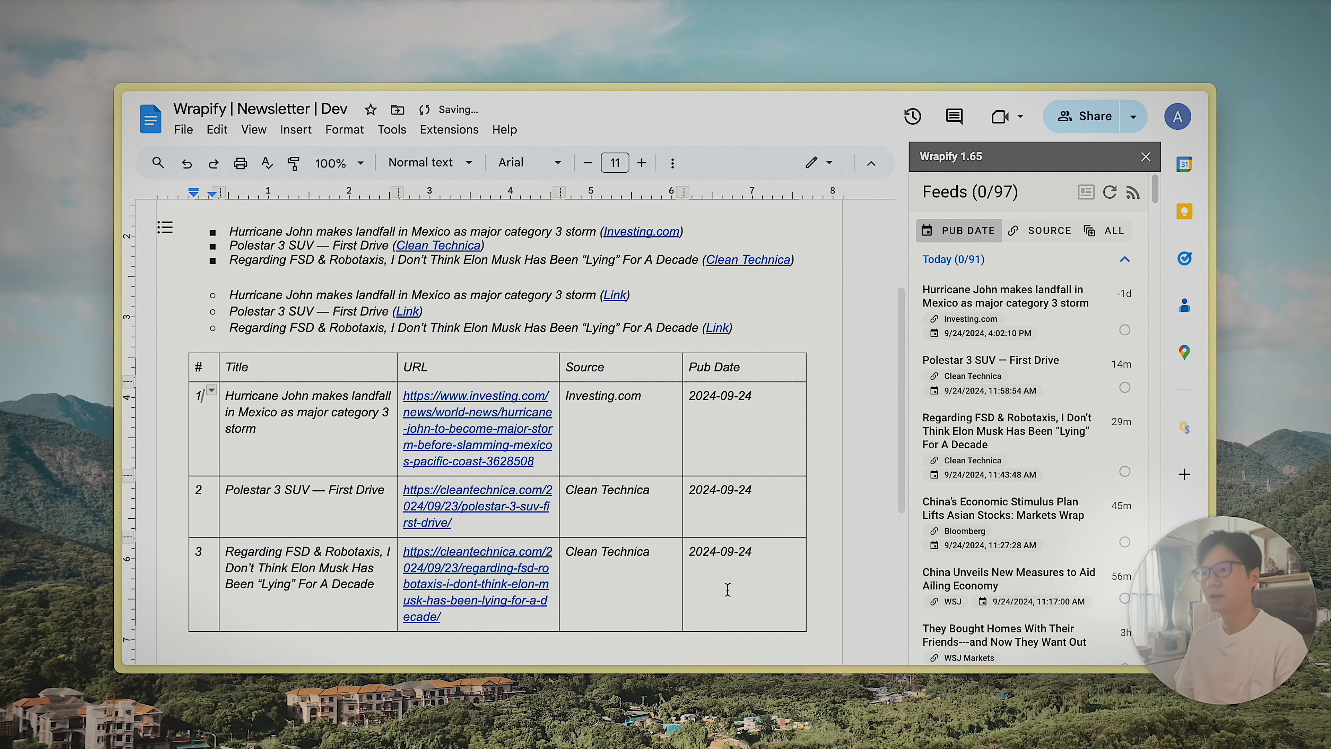
pyautogui.moveTo(740, 602); pyautogui.dragTo(232, 377)
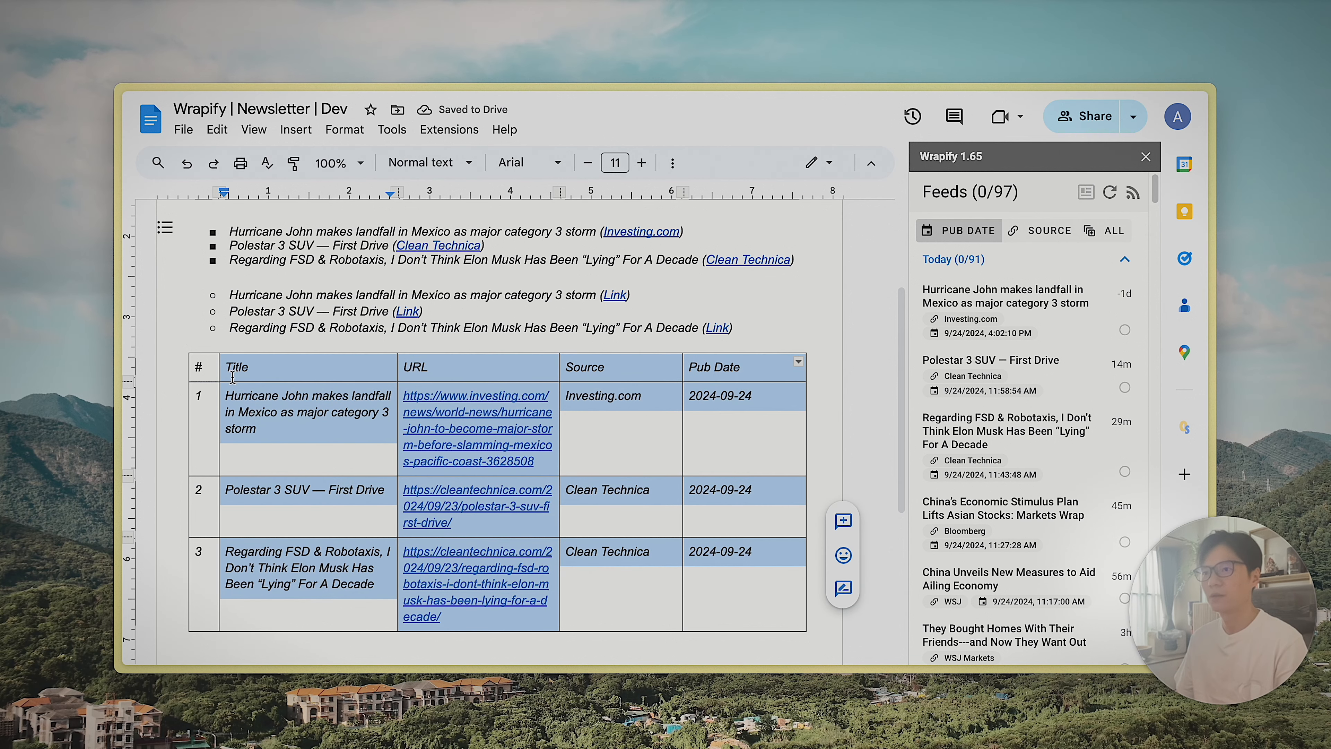
pyautogui.click(349, 471)
pyautogui.moveTo(614, 367); pyautogui.dragTo(605, 595)
pyautogui.moveTo(743, 577); pyautogui.dragTo(703, 369)
pyautogui.scroll(-1, 592, 498)
pyautogui.scroll(-5, 583, 530)
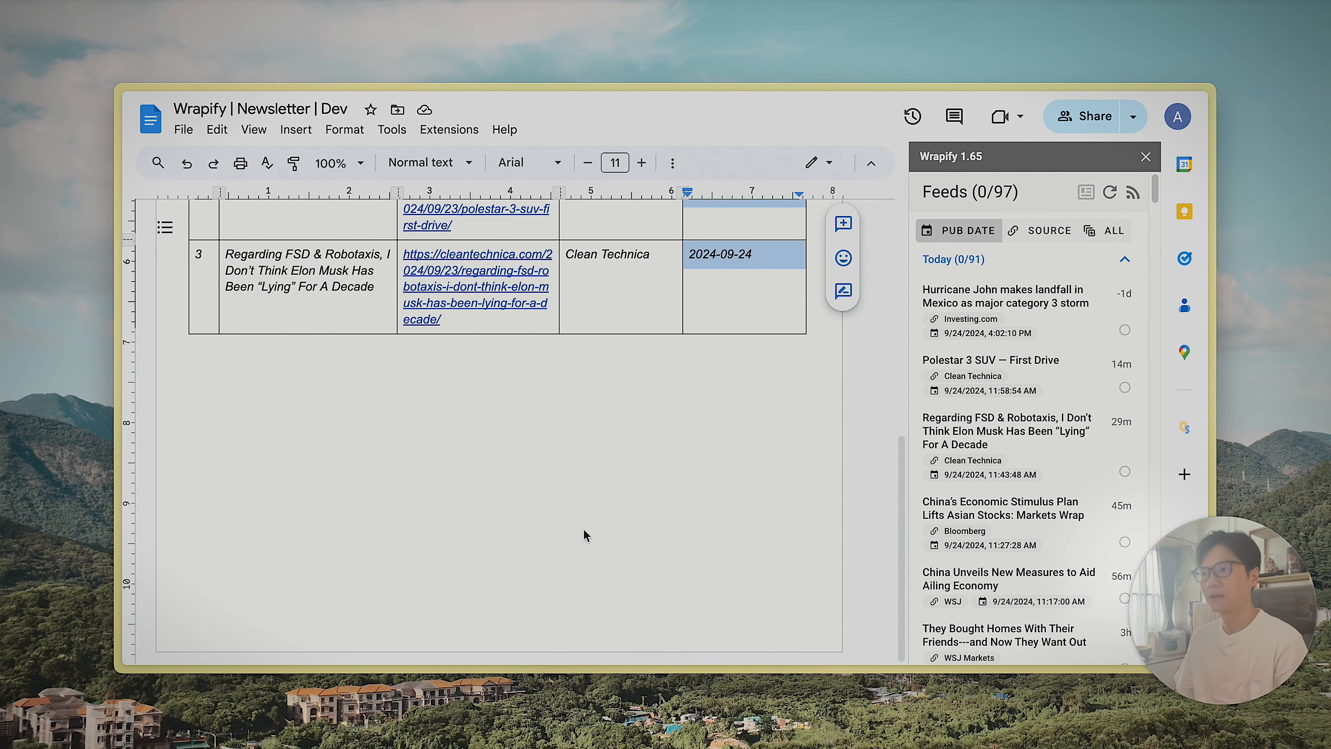
pyautogui.scroll(4, 585, 538)
pyautogui.click(626, 494)
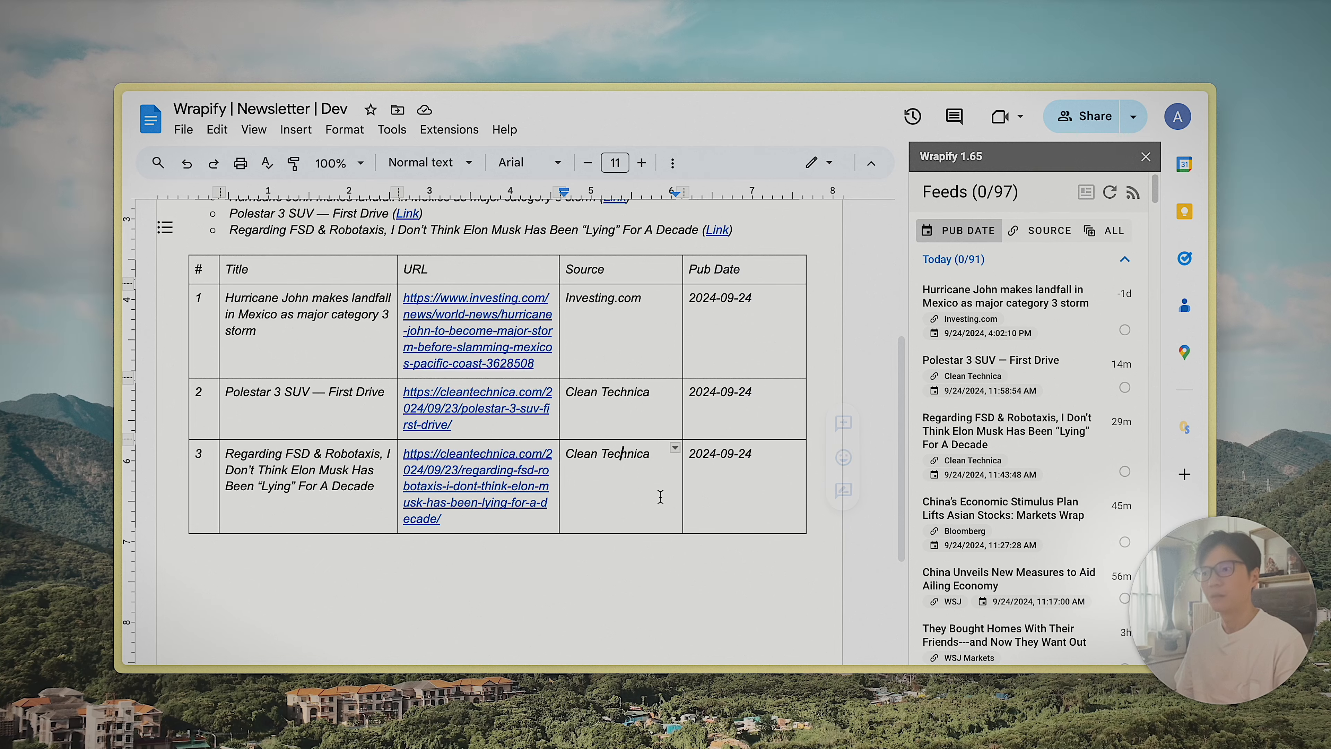
pyautogui.scroll(2, 734, 525)
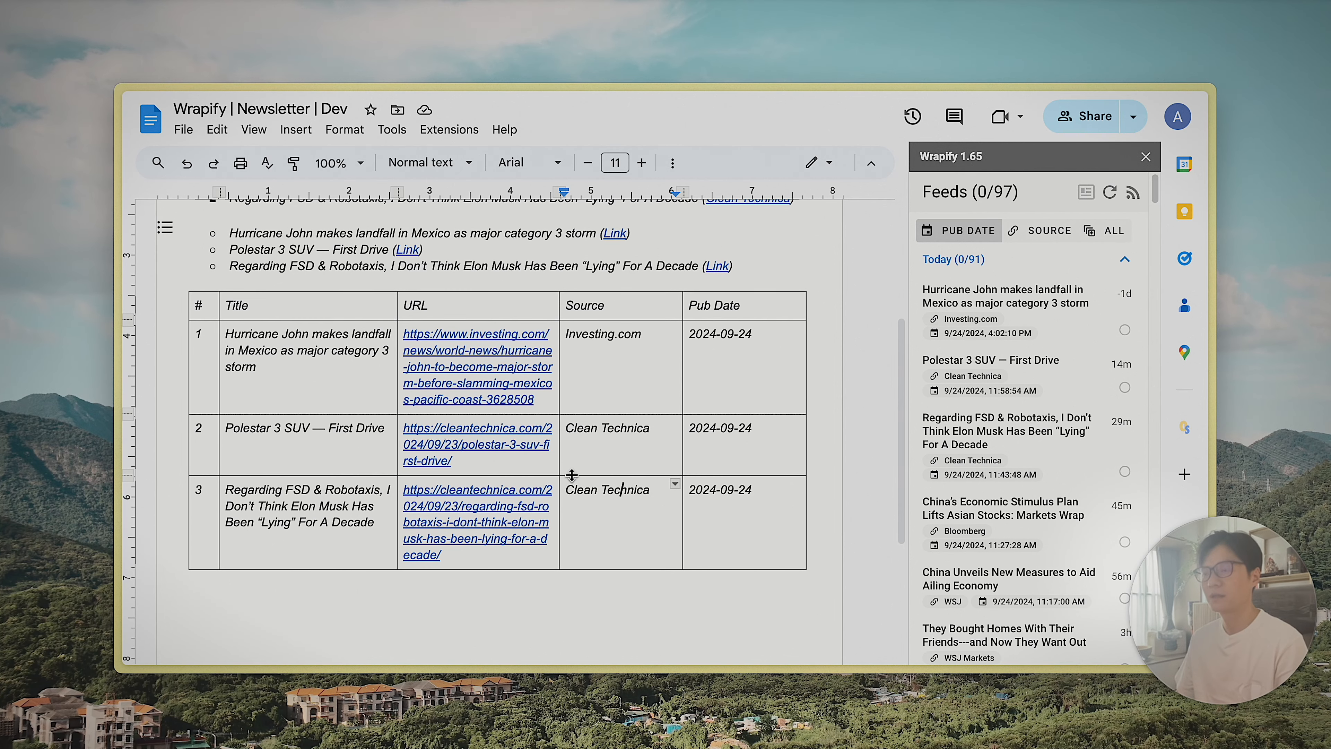
pyautogui.scroll(4, 770, 519)
pyautogui.scroll(-2, 755, 483)
pyautogui.scroll(2, 742, 450)
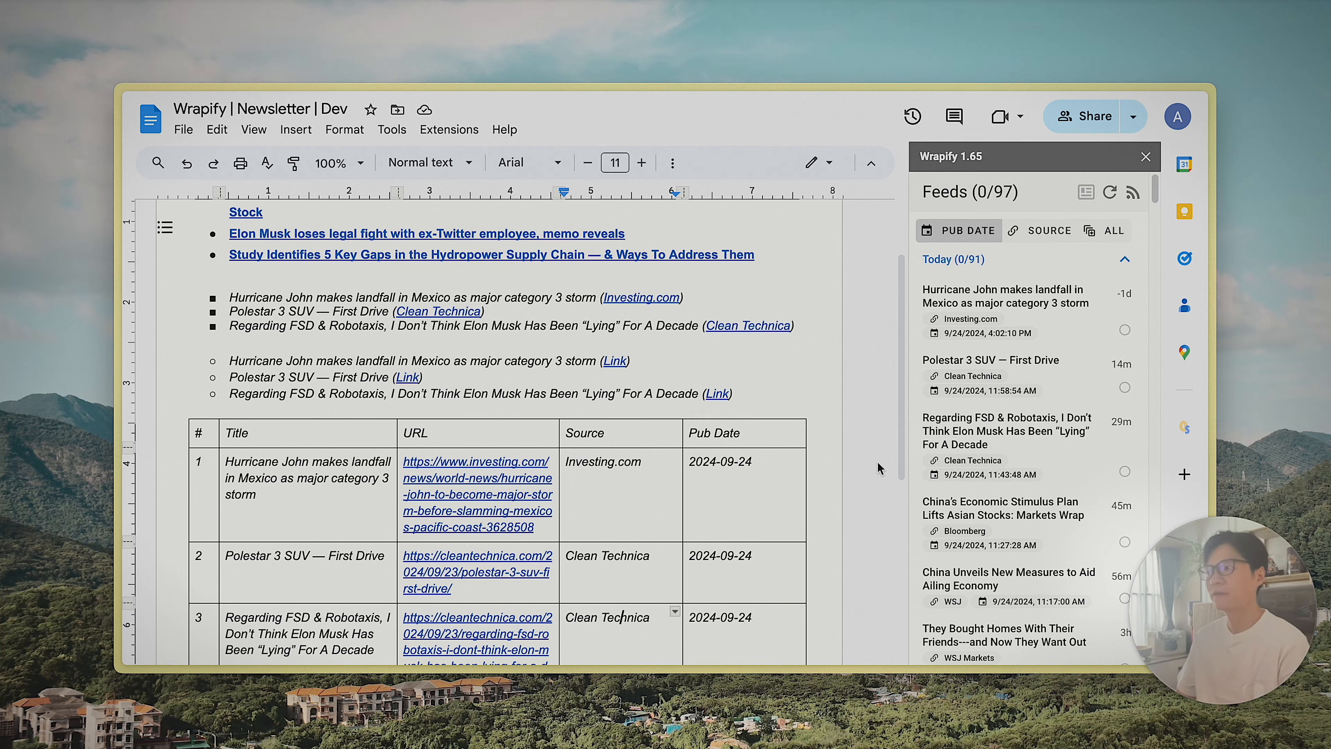
pyautogui.click(450, 130)
pyautogui.moveTo(482, 263)
pyautogui.moveTo(627, 260)
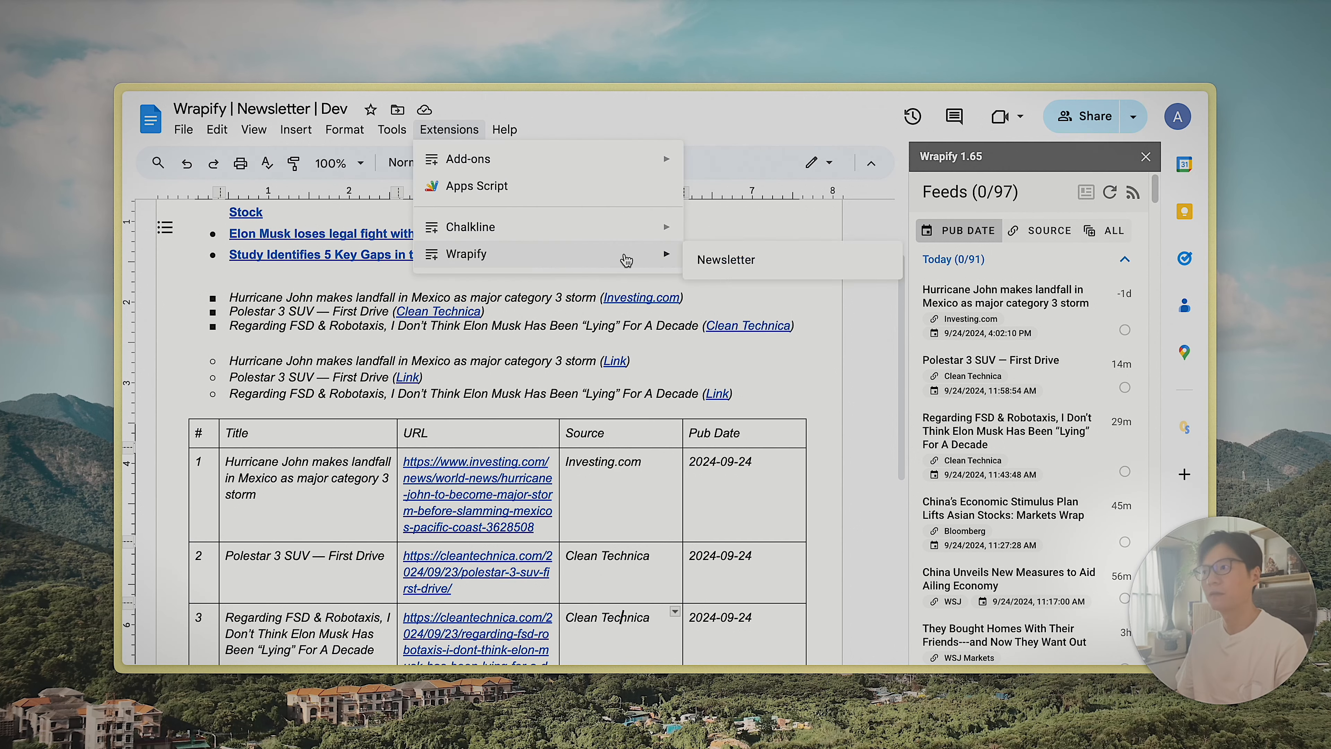
pyautogui.click(616, 352)
# - Switch to the Wrapify Addon Test spreadsheet in Google Sheets and open Wrapify's Newsletter tool
pyautogui.press('super+s')
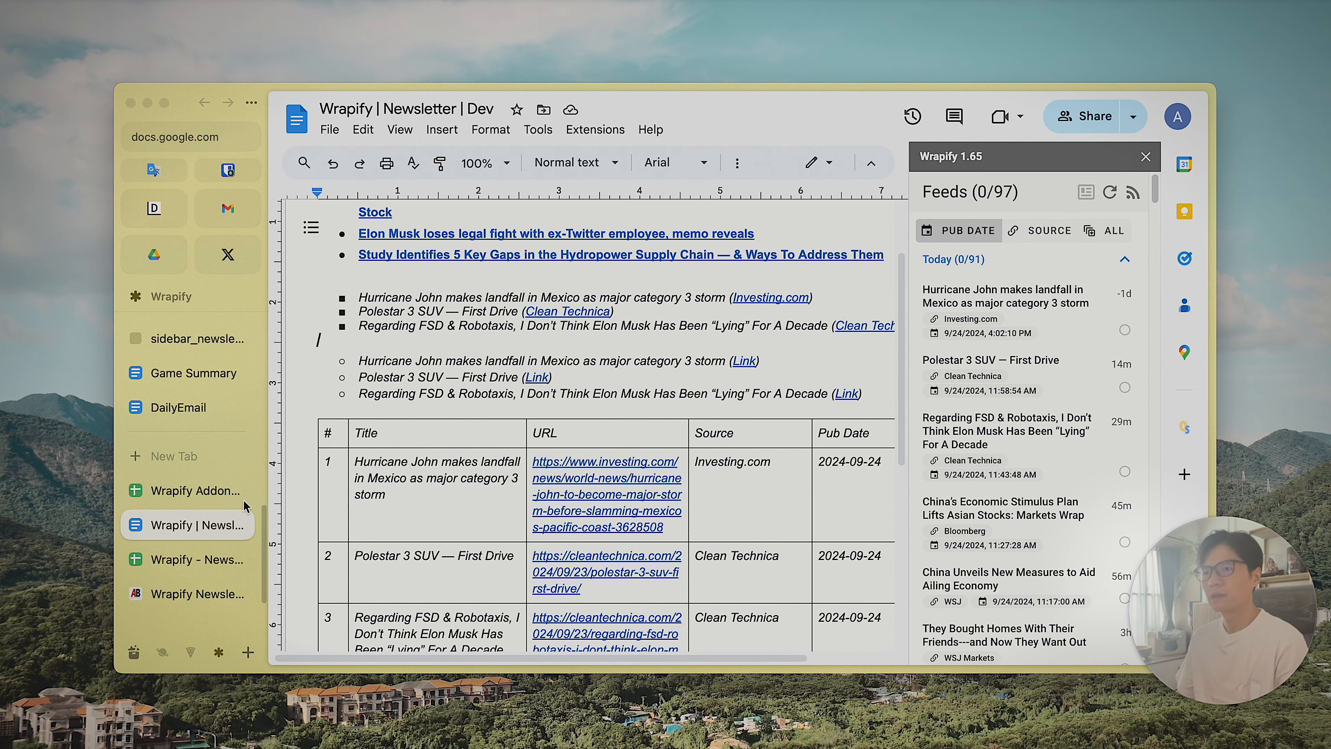
pyautogui.click(221, 490)
pyautogui.click(614, 363)
pyautogui.press('super+s')
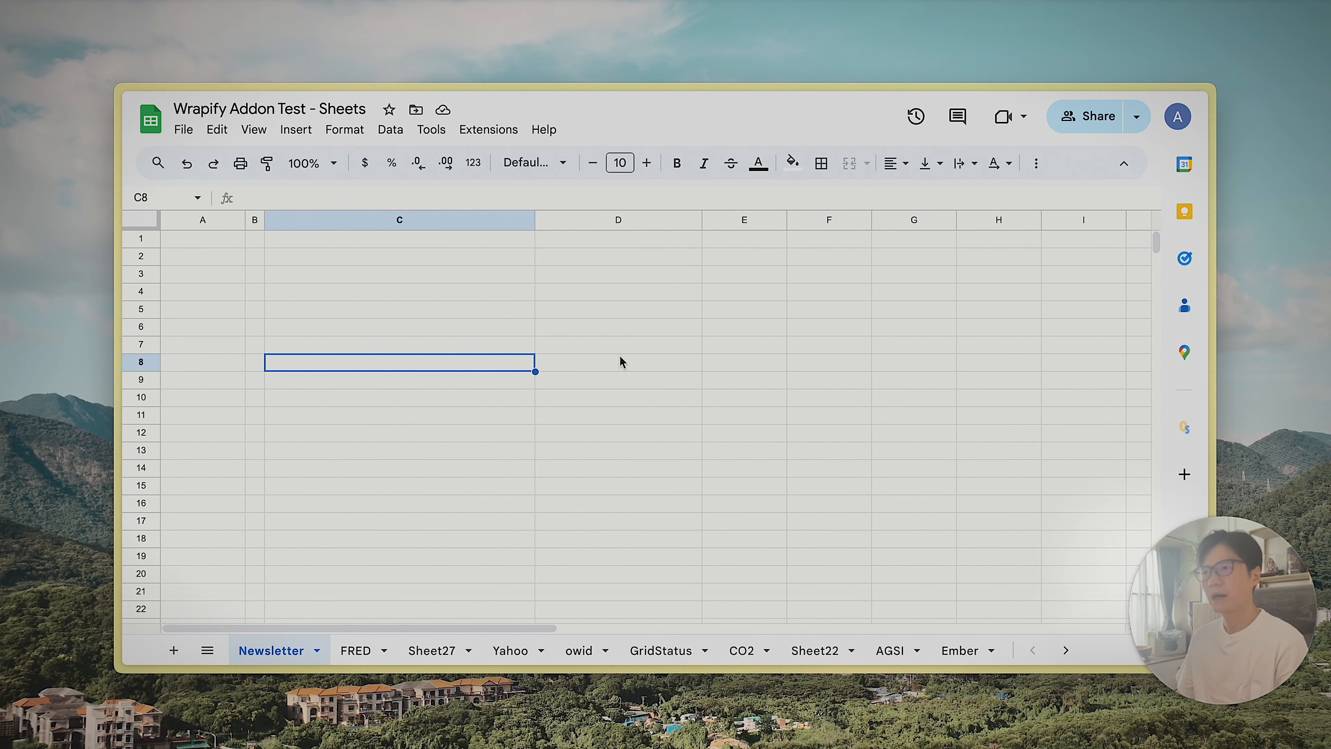
pyautogui.click(495, 129)
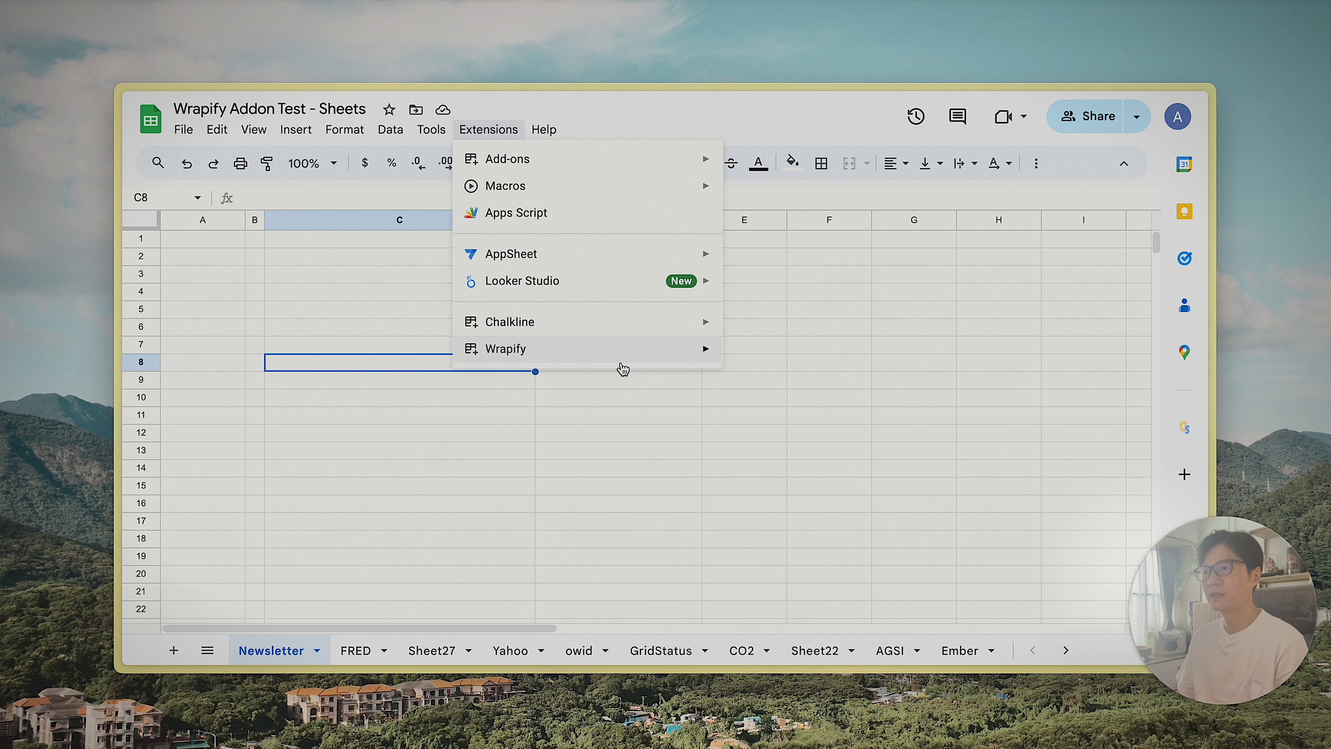
pyautogui.moveTo(625, 365)
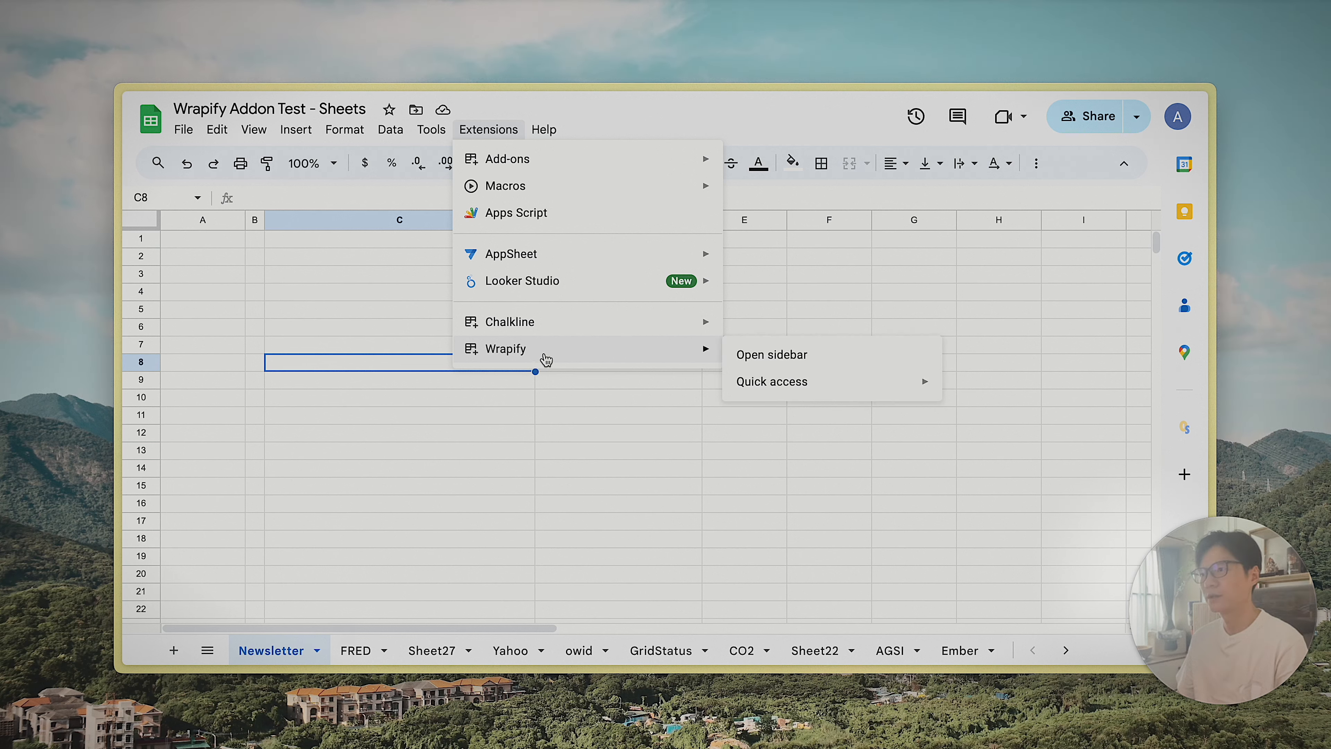
pyautogui.moveTo(900, 392)
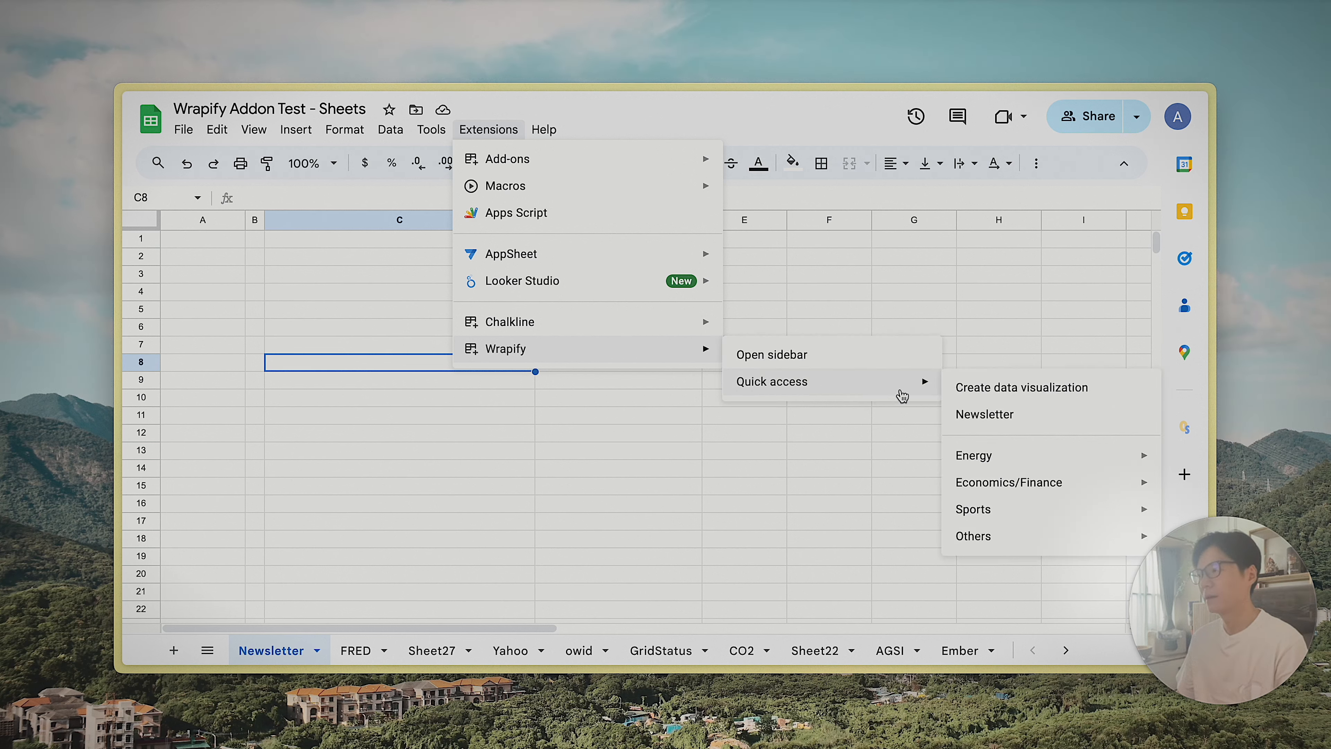
pyautogui.click(1012, 419)
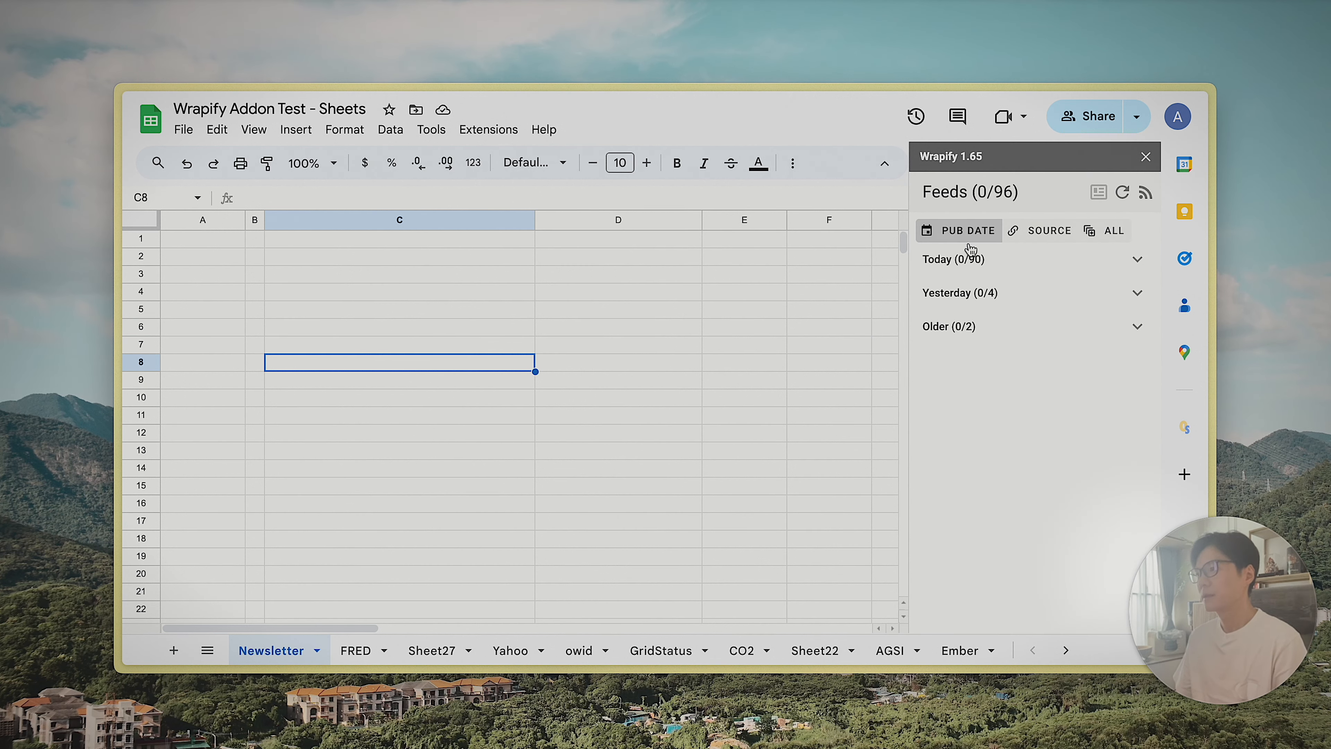
# - Review the feeds grouped by source and the list of saved RSS subscriptions
pyautogui.click(1035, 234)
pyautogui.scroll(-8, 1017, 388)
pyautogui.scroll(8, 1101, 238)
pyautogui.click(1136, 192)
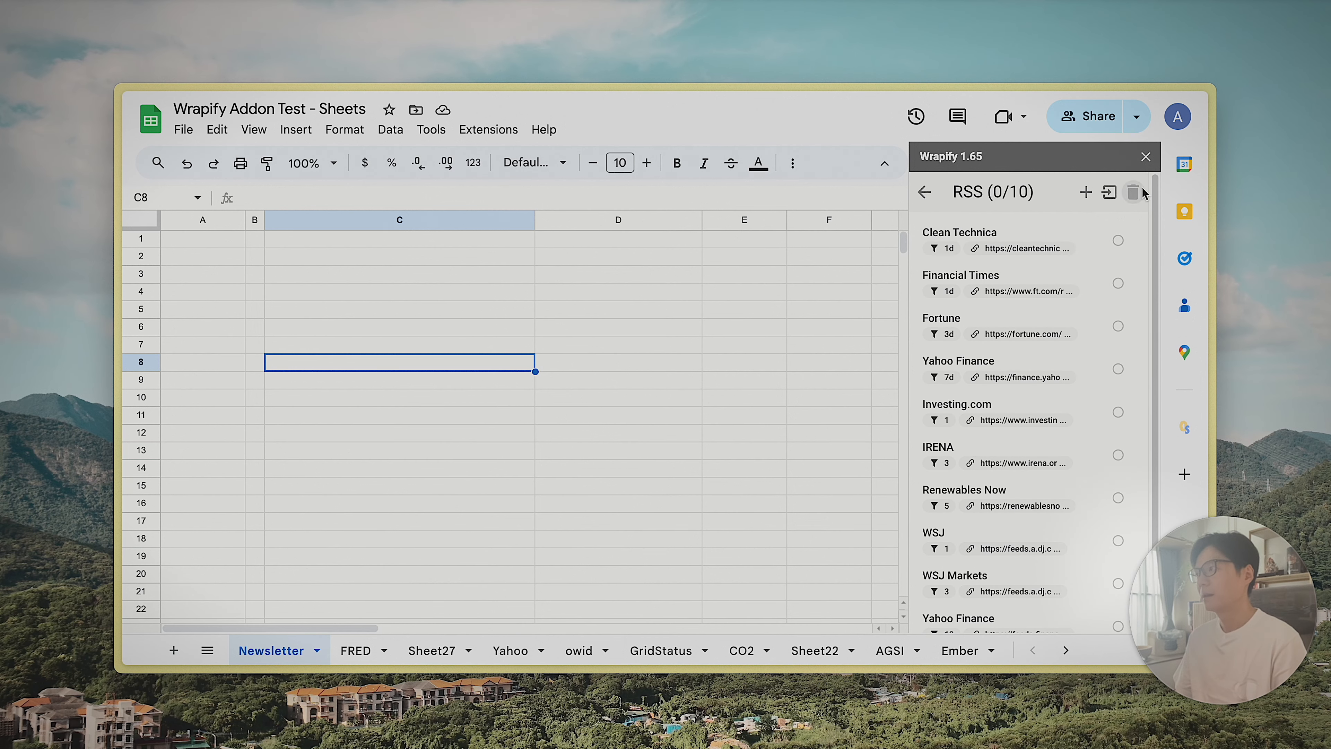
pyautogui.click(923, 195)
# - Group the feeds by publication date and expand today's posts
pyautogui.click(960, 231)
pyautogui.click(985, 261)
pyautogui.click(986, 260)
pyautogui.click(982, 272)
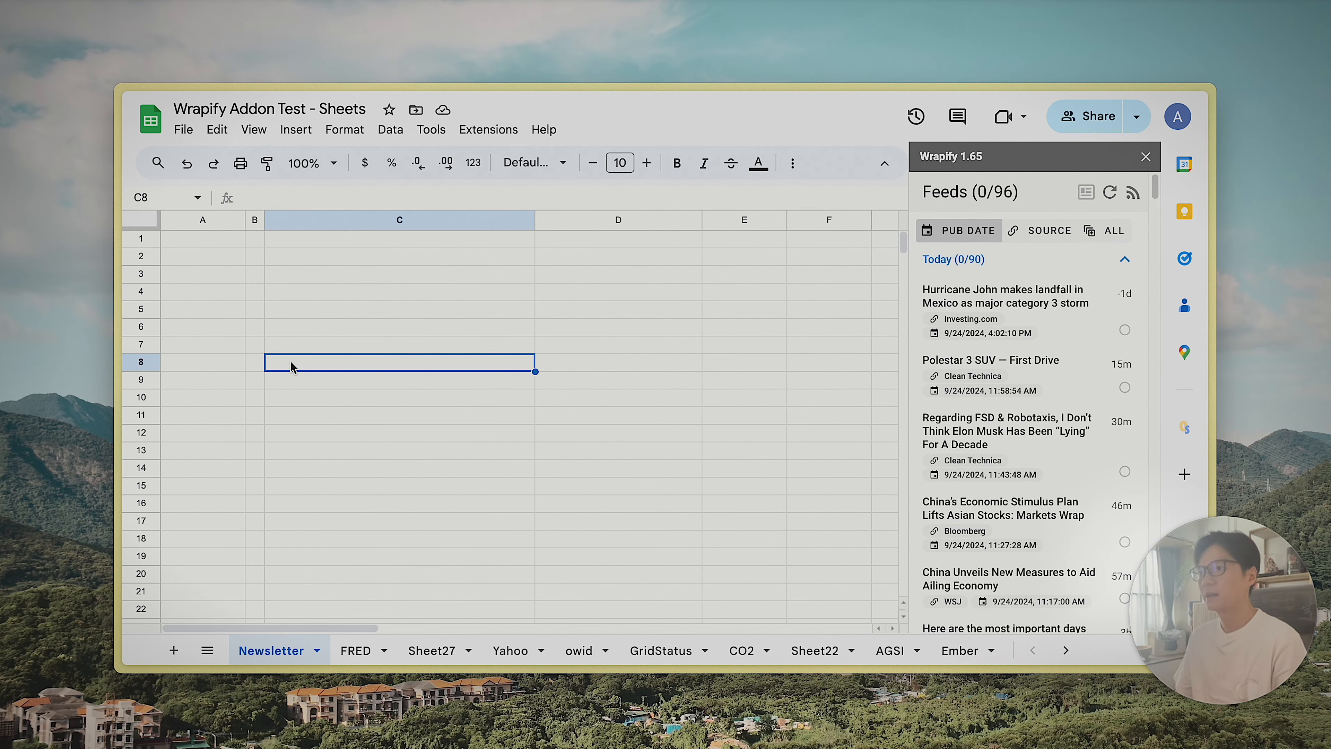
# - Set cell C2 as the insertion point and select the Hurricane John, Polestar 3 SUV, FSD & Robotaxis and China's Economic Stimulus posts
pyautogui.click(275, 279)
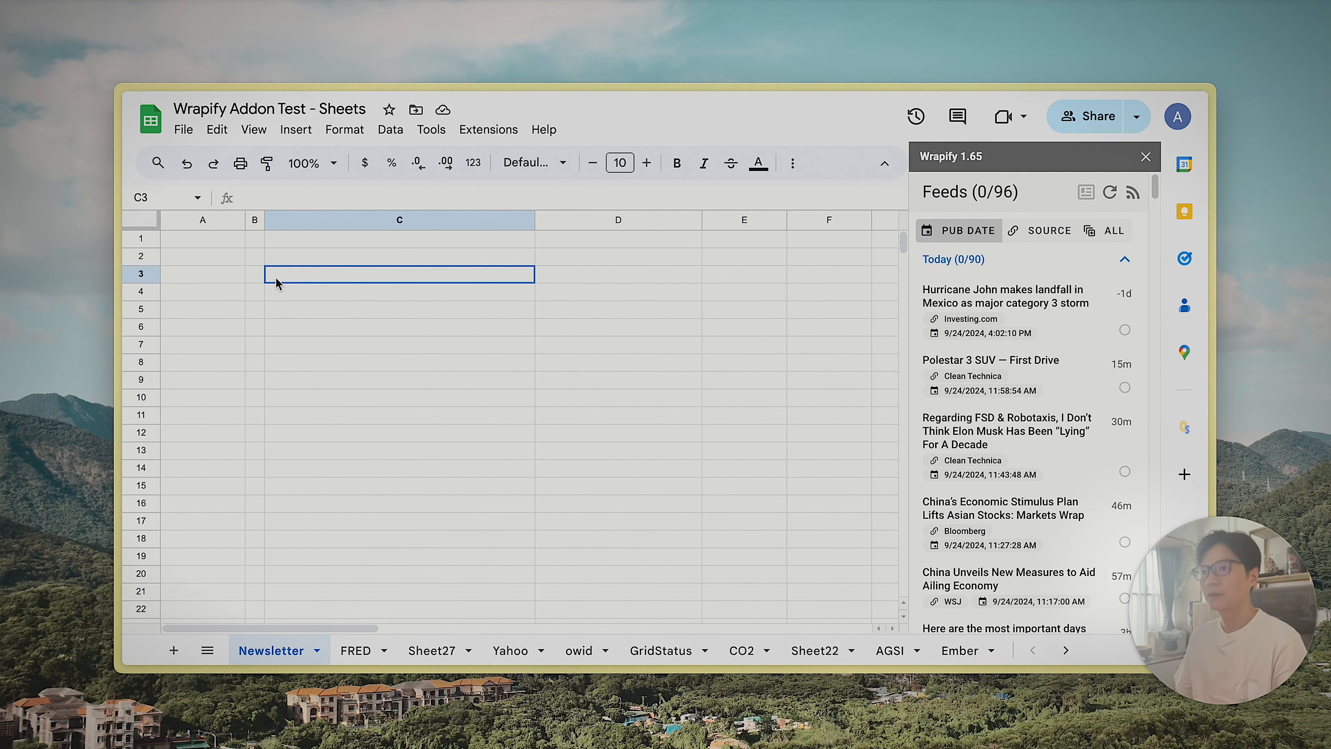
pyautogui.click(259, 261)
pyautogui.click(1041, 316)
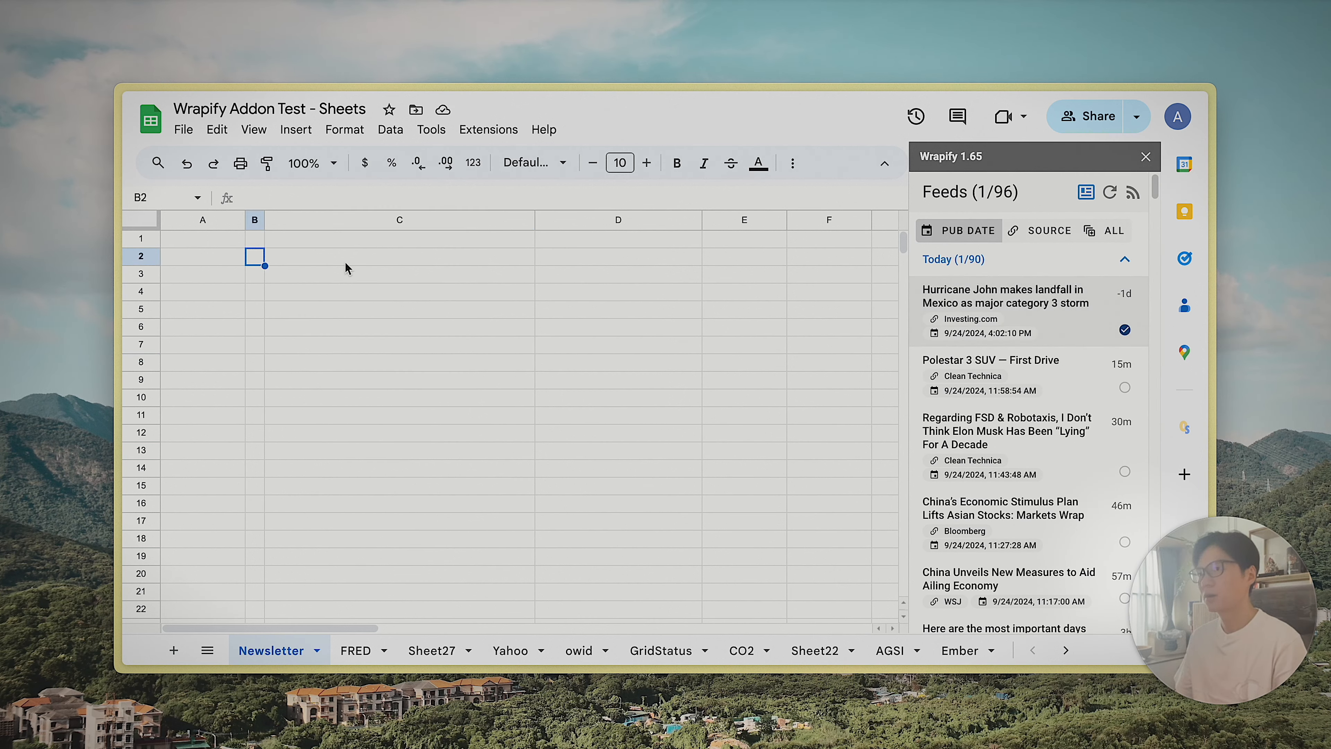
pyautogui.click(345, 263)
pyautogui.click(1049, 367)
pyautogui.click(1054, 445)
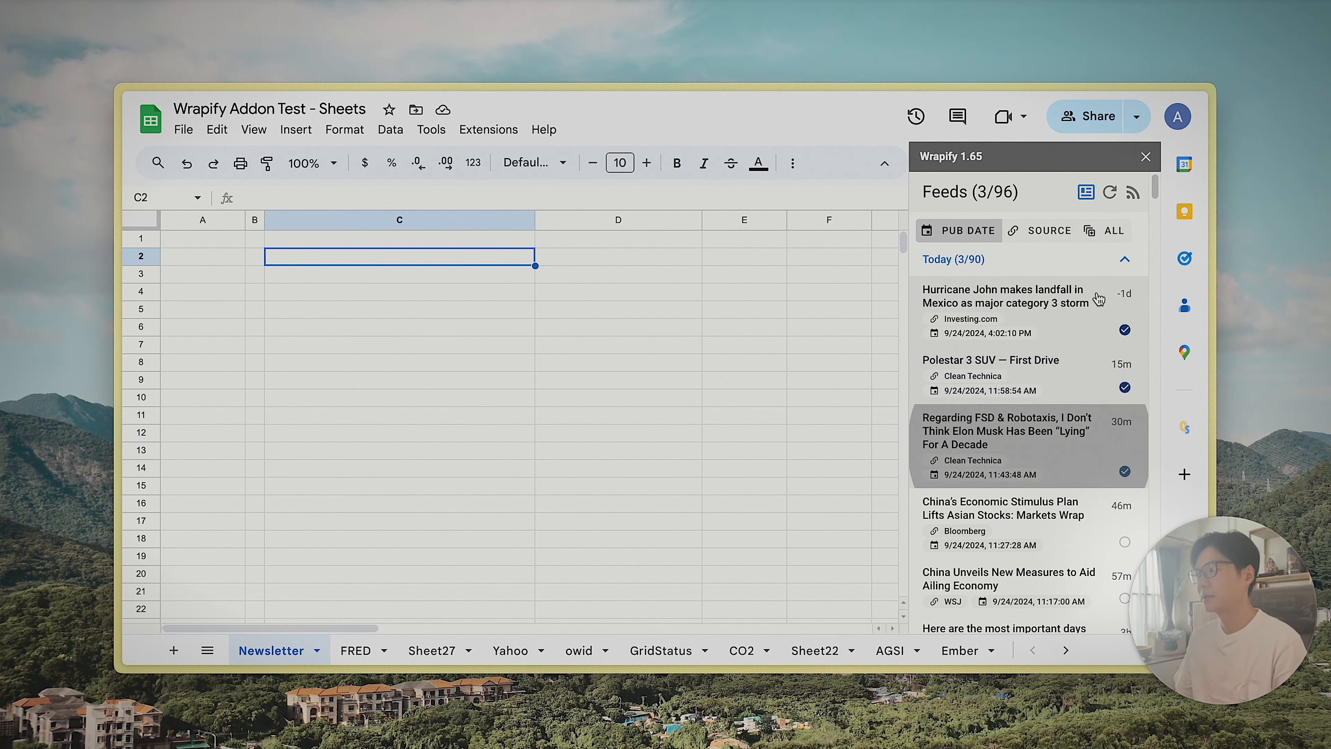
pyautogui.click(1055, 524)
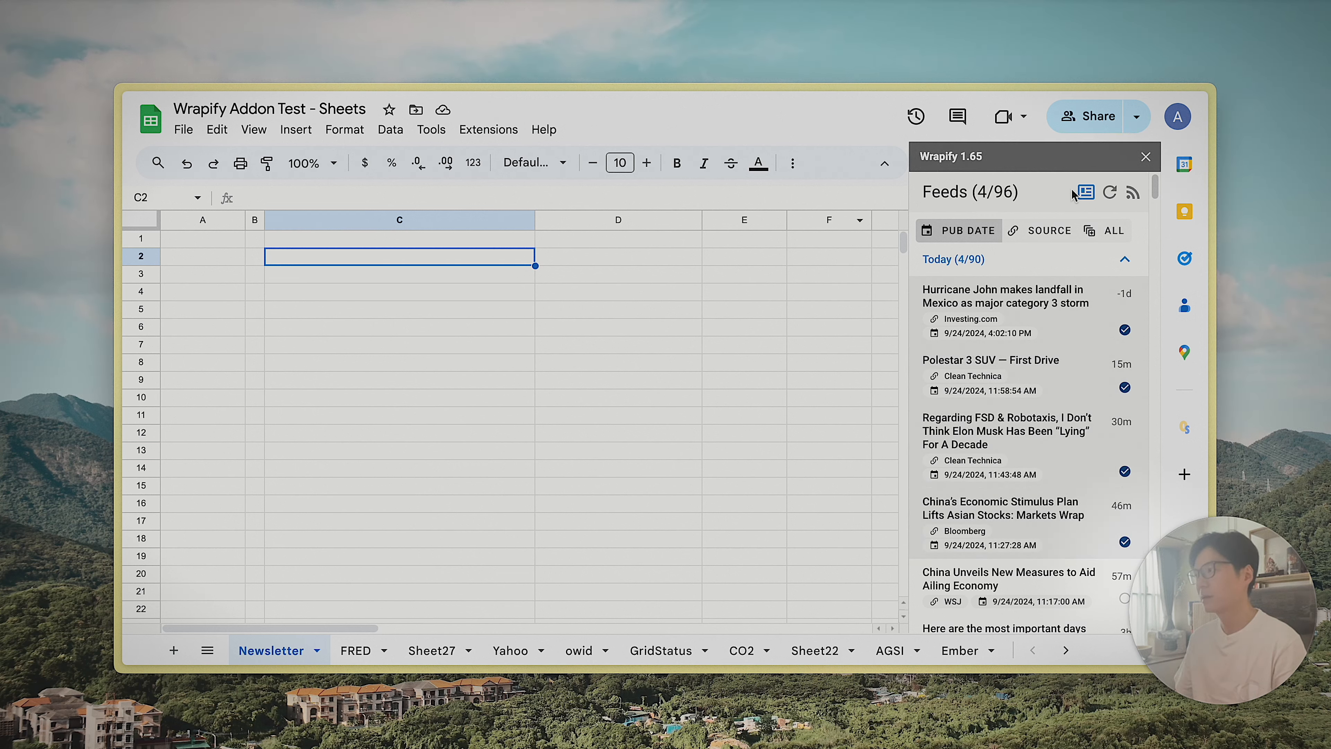
# - Insert the four selected posts into the sheet as a list hyperlinked on Source
pyautogui.click(1084, 192)
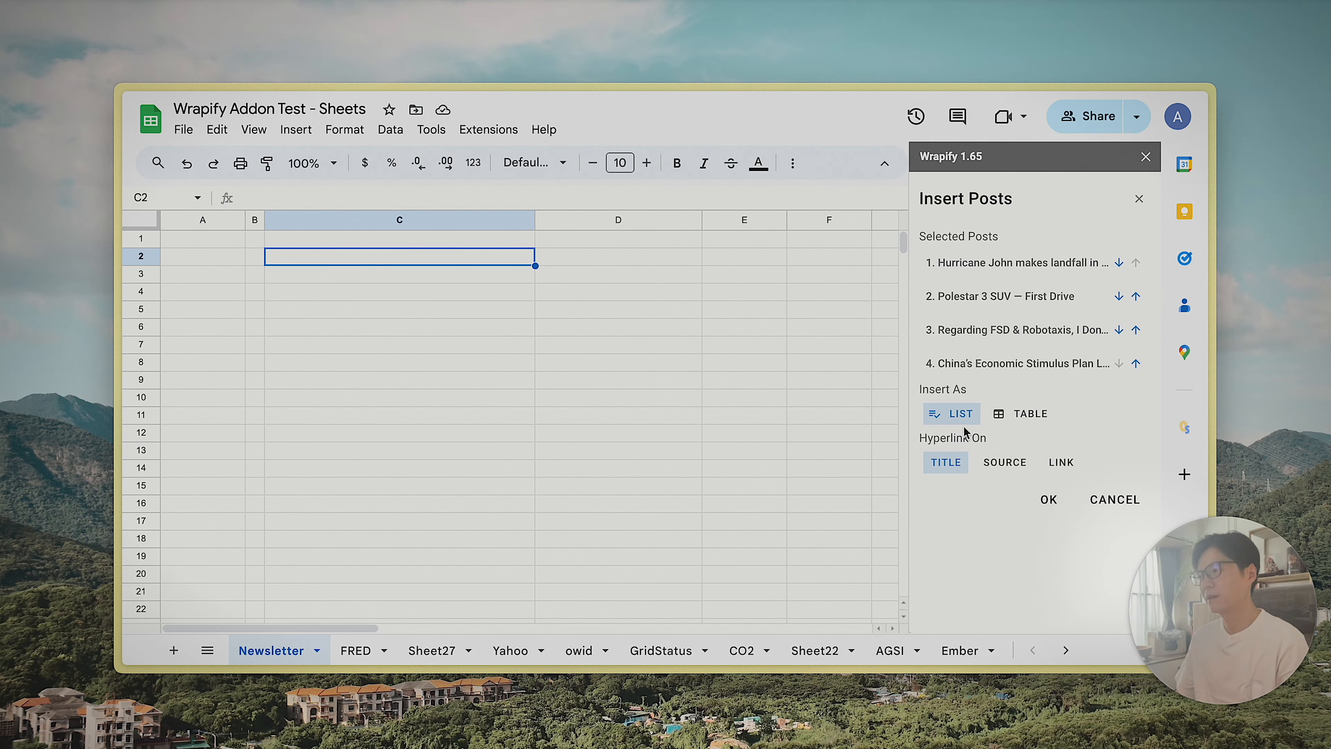
pyautogui.click(992, 471)
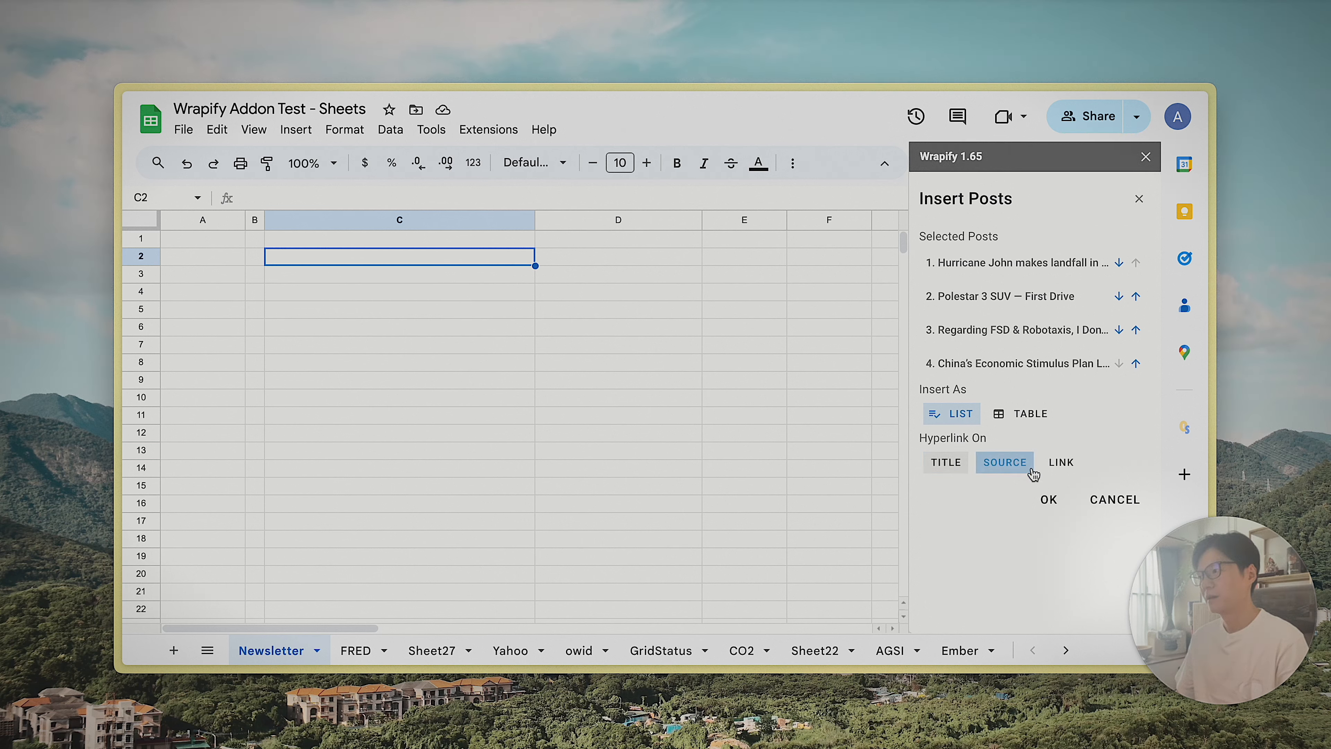
pyautogui.click(1049, 501)
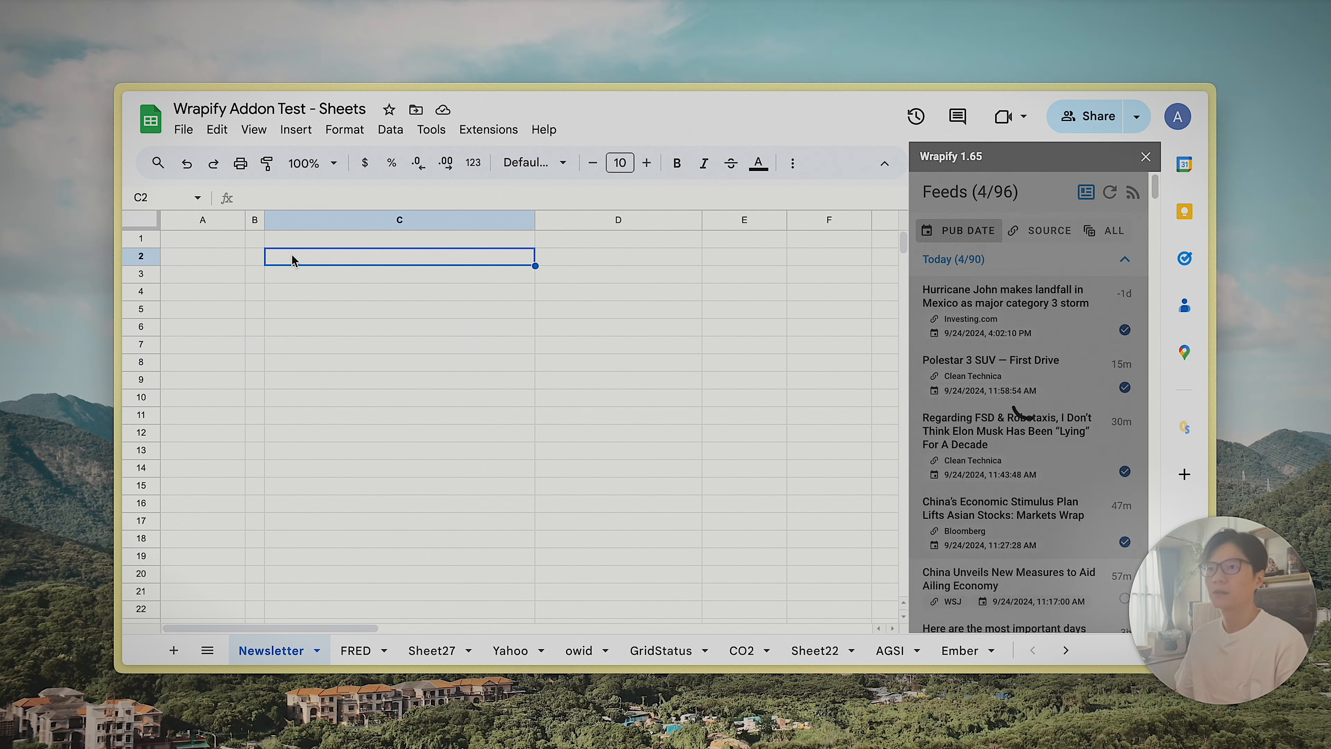
# - Check the inserted list items and their source links in cells C2 to C5
pyautogui.click(285, 263)
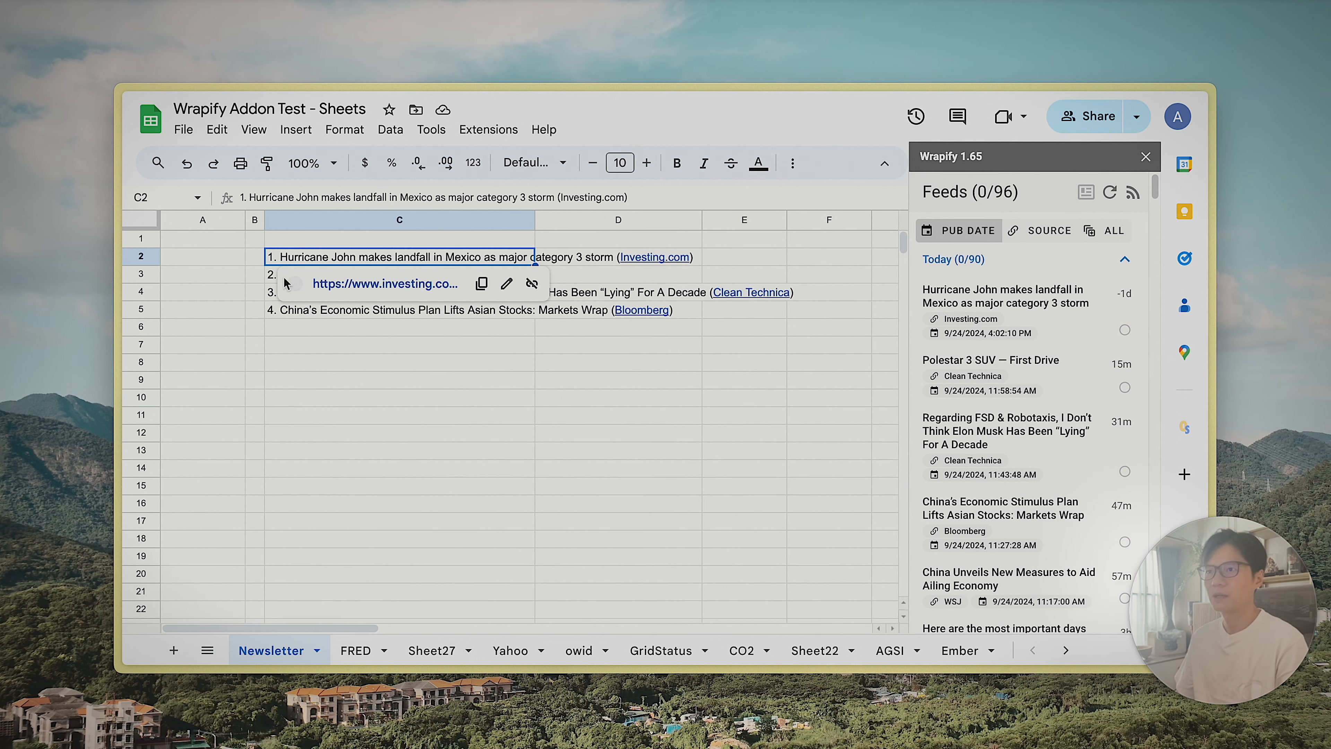
pyautogui.click(285, 278)
pyautogui.click(268, 296)
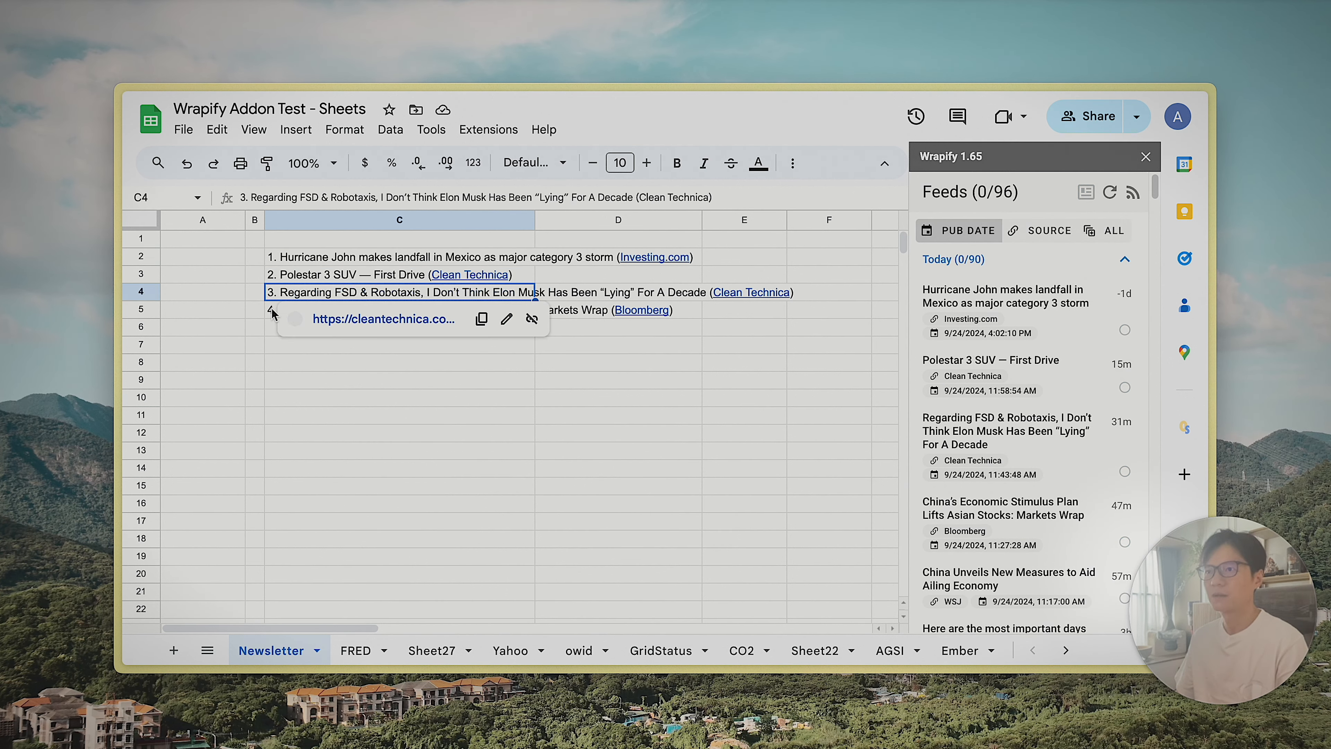
pyautogui.click(270, 310)
pyautogui.click(729, 379)
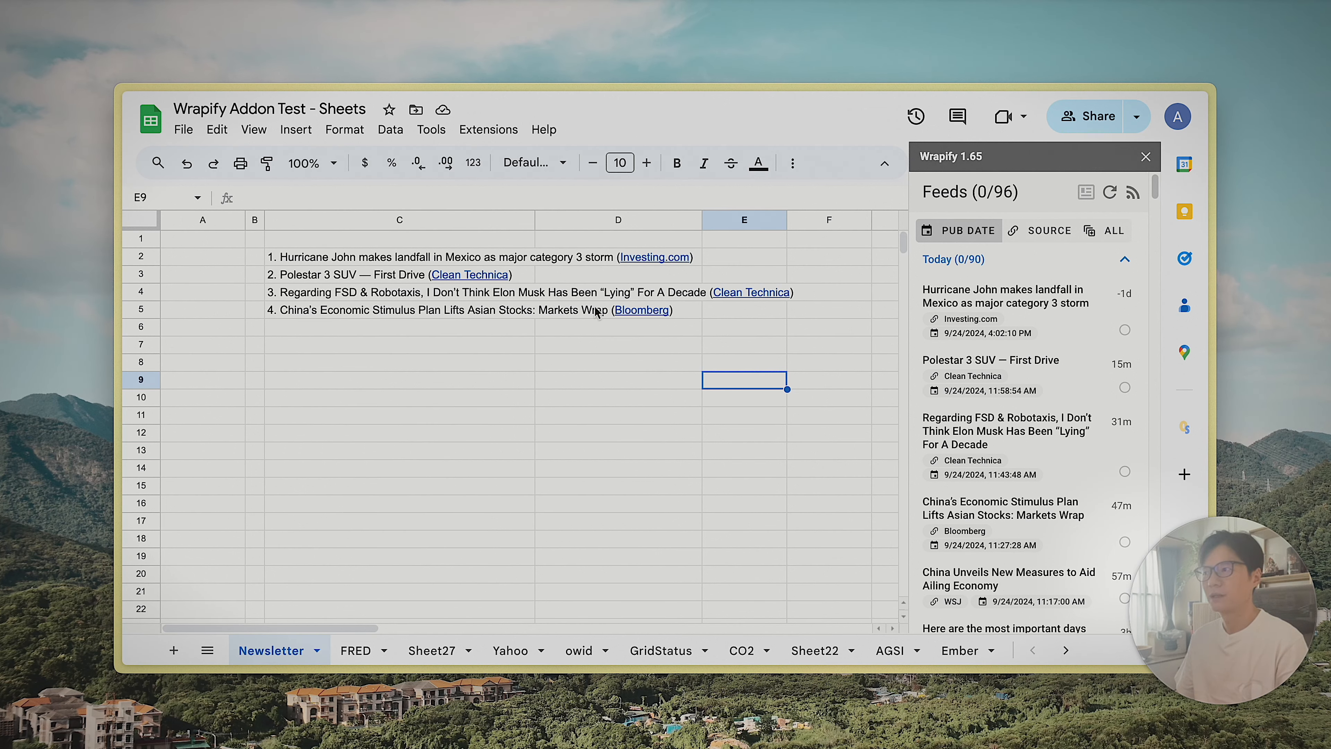
# - Set cell B7 as the insertion point and select the Hurricane John, Polestar 3 SUV, FSD & Robotaxis, China's Economic Stimulus and China Unveils New Measures posts
pyautogui.click(327, 351)
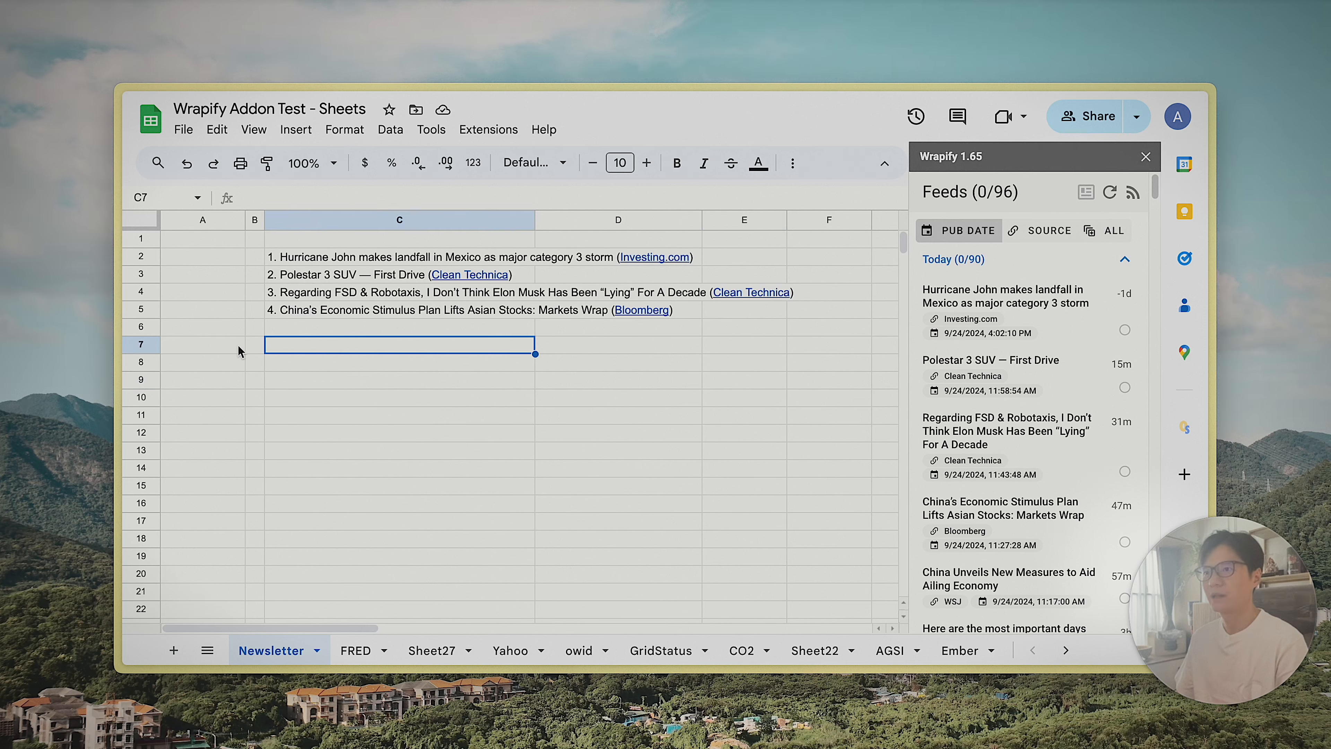
pyautogui.click(255, 346)
pyautogui.click(1026, 316)
pyautogui.click(1027, 362)
pyautogui.click(1068, 487)
pyautogui.click(1069, 524)
pyautogui.click(1026, 590)
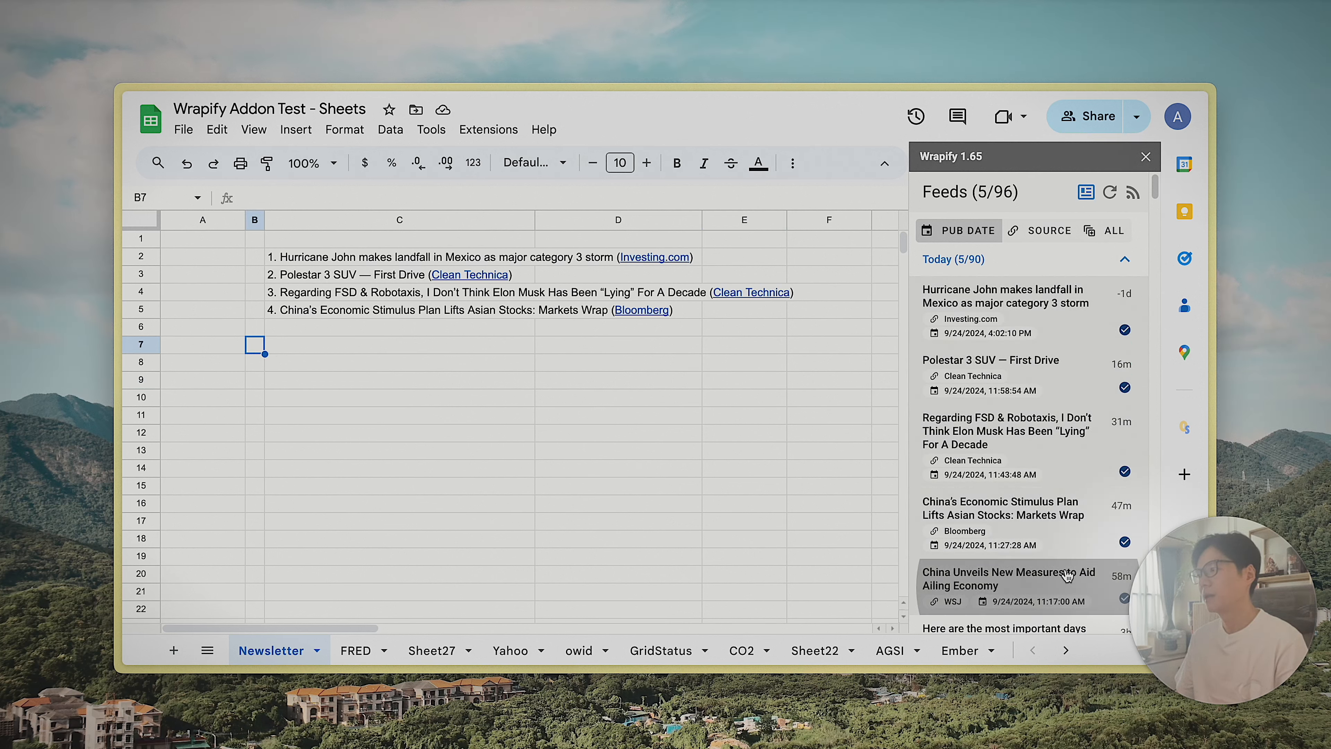
# - Insert the five selected posts into the sheet as a table
pyautogui.click(1084, 192)
pyautogui.click(1027, 455)
pyautogui.click(1052, 491)
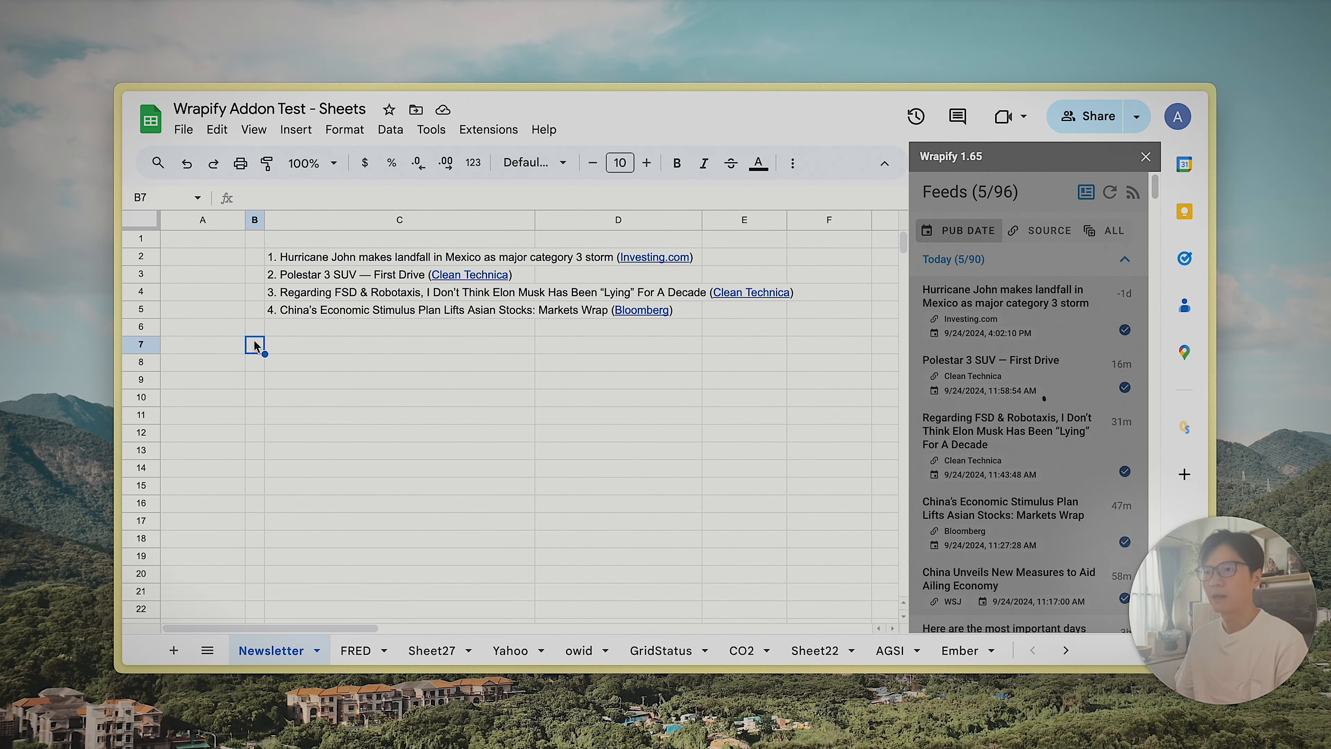
# - Examine the inserted table in B7:F12, including its title, URL, source and publication date columns
pyautogui.moveTo(254, 344); pyautogui.dragTo(833, 440)
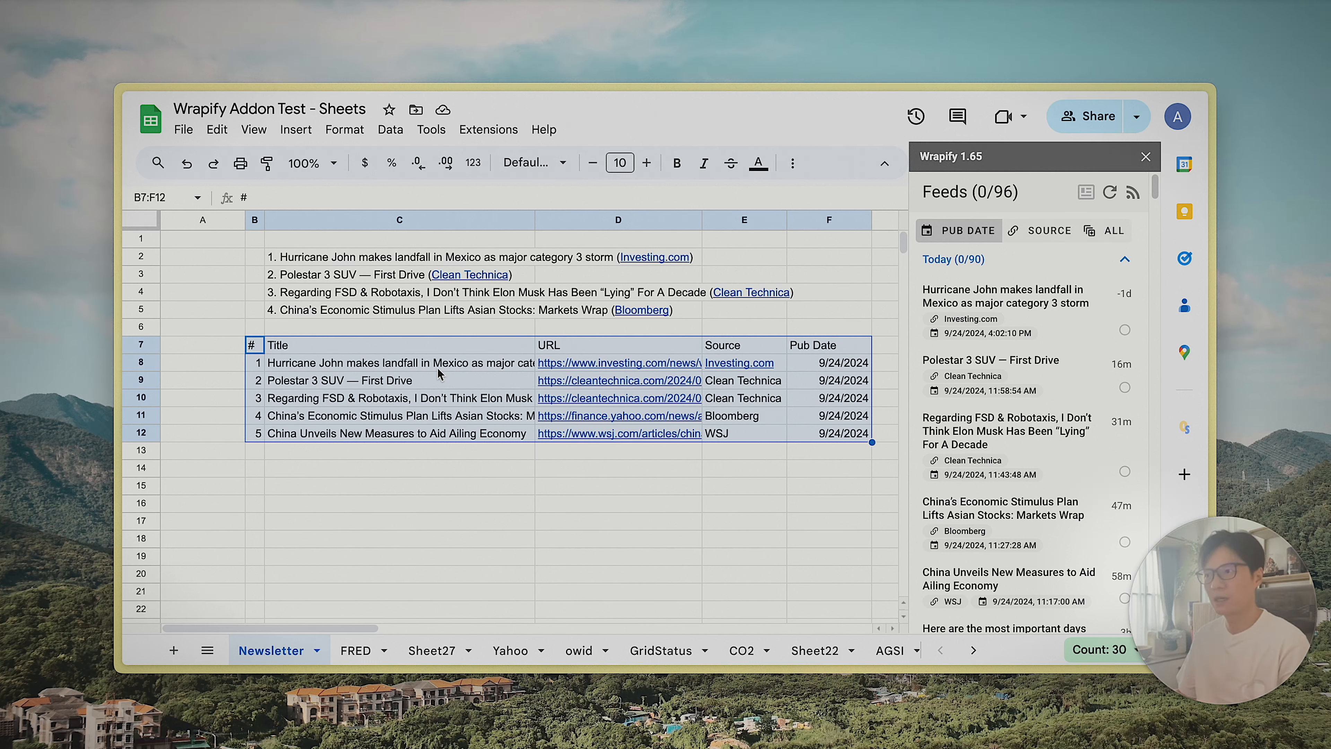
pyautogui.click(277, 370)
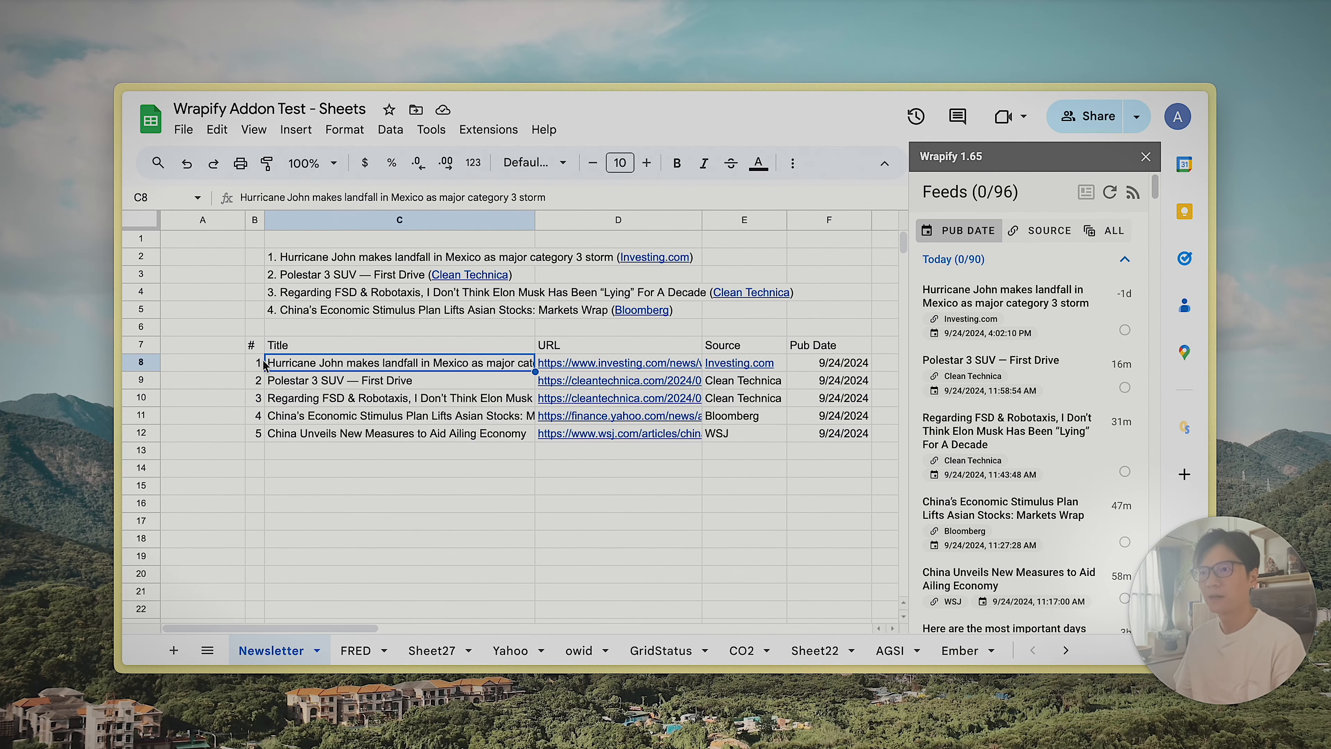
pyautogui.moveTo(254, 345); pyautogui.dragTo(839, 433)
pyautogui.hscroll(5, 473, 484)
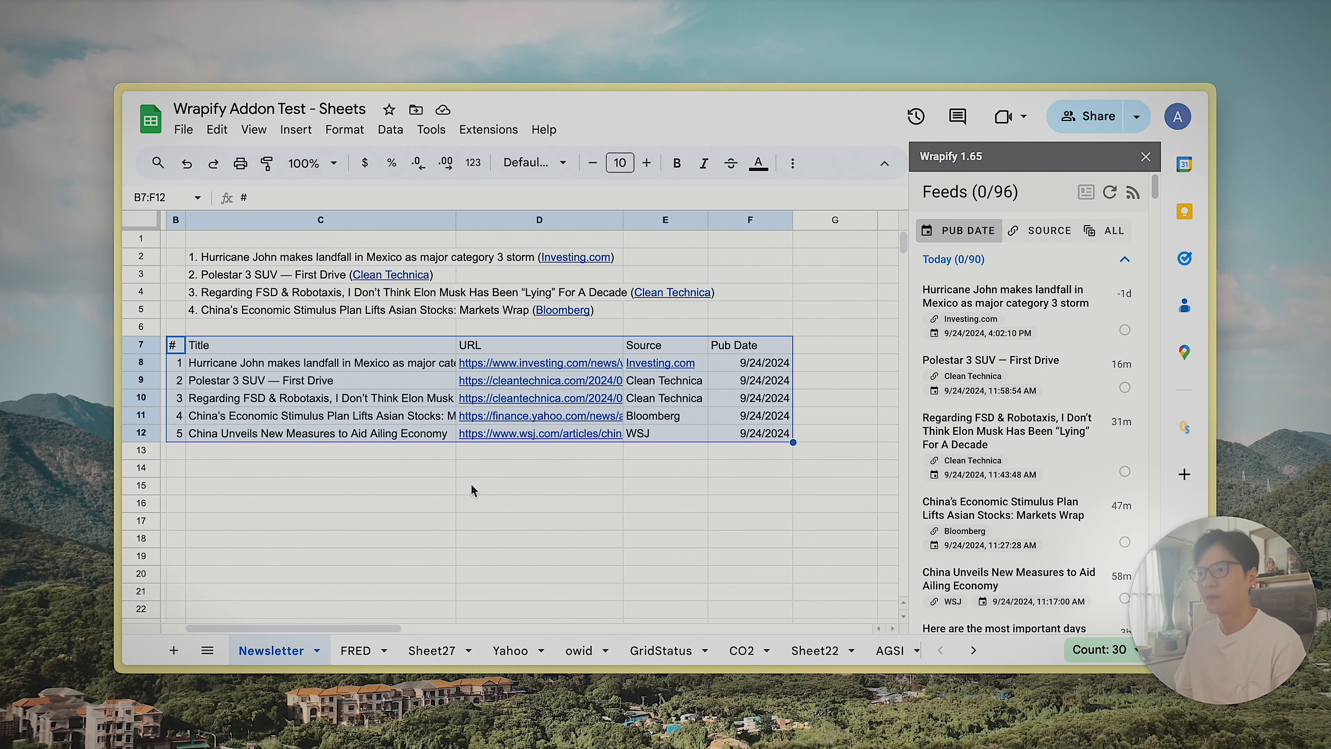
pyautogui.hscroll(-5, 283, 444)
pyautogui.click(340, 504)
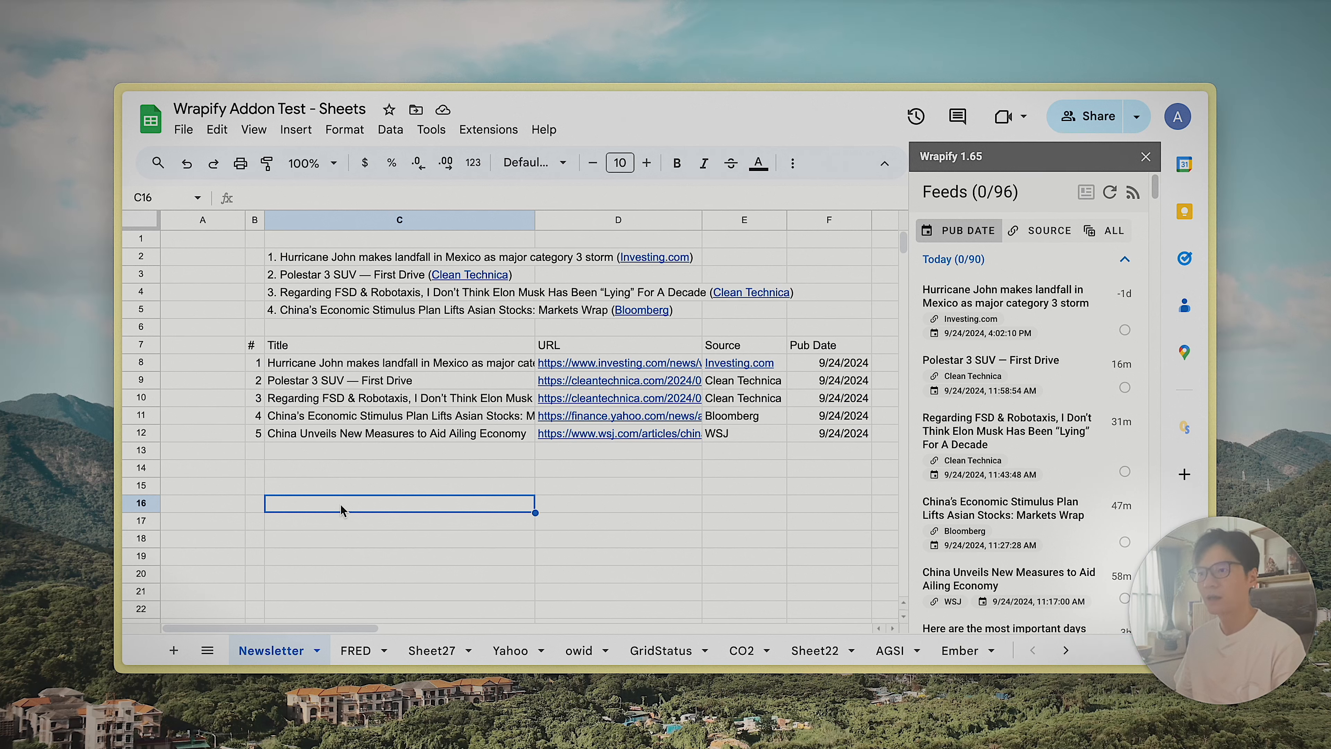
pyautogui.write('=')
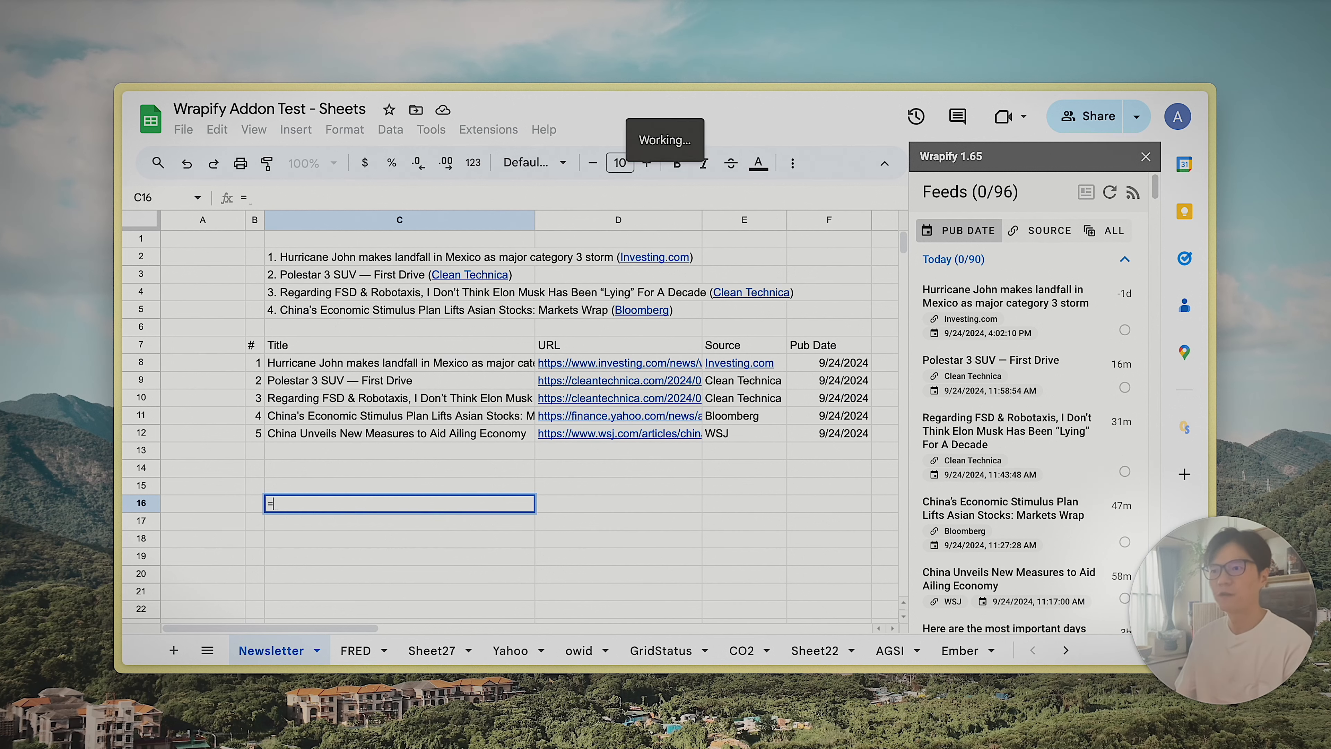
pyautogui.press('BackSpace')
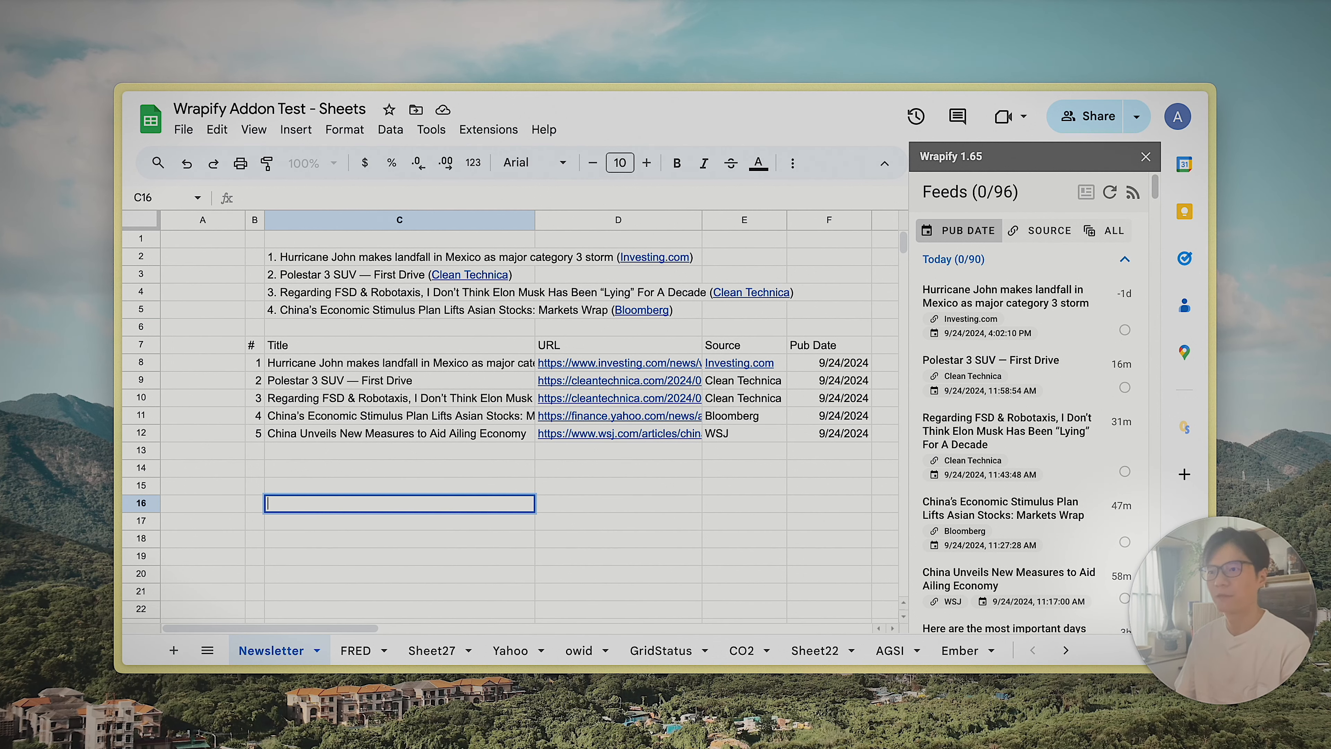
# - Review the table's data rows in B8:F12 and the whole inserted content in B2:F12
pyautogui.moveTo(258, 367); pyautogui.dragTo(855, 437)
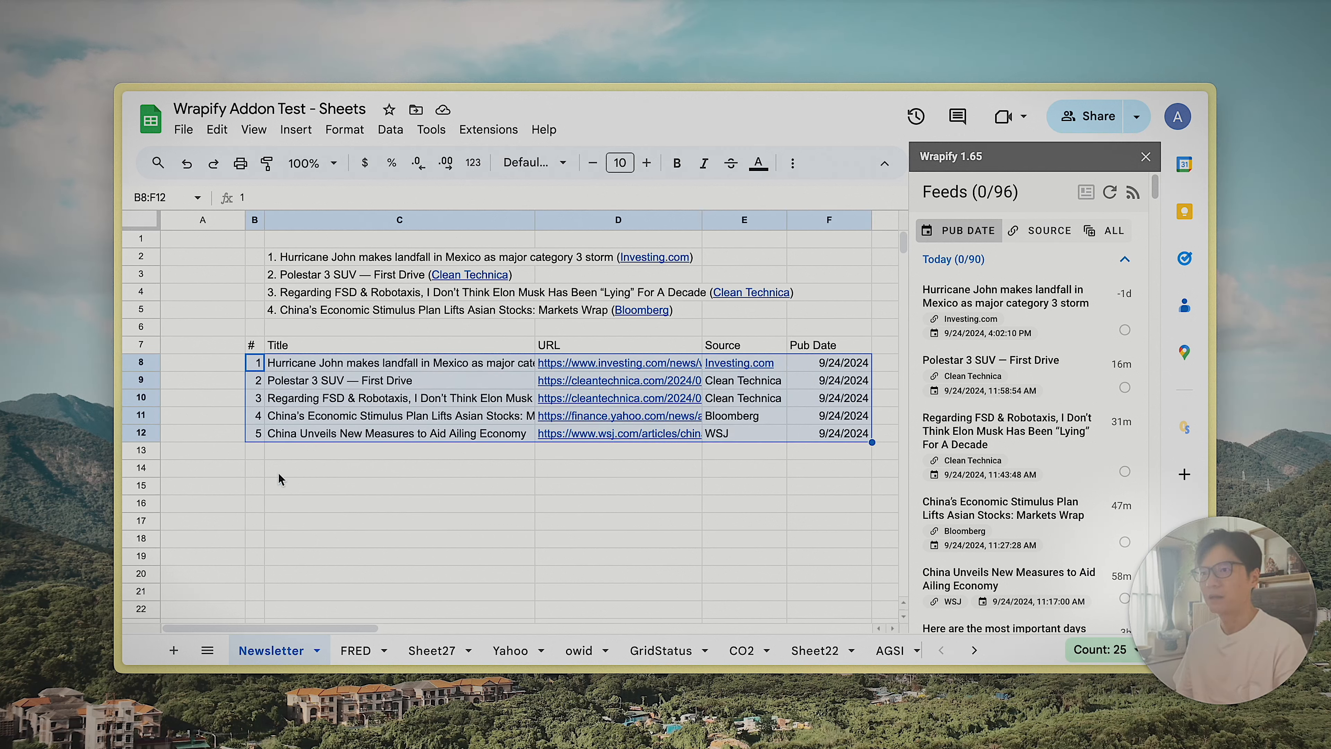
pyautogui.click(255, 469)
pyautogui.moveTo(255, 344); pyautogui.dragTo(833, 436)
pyautogui.click(531, 540)
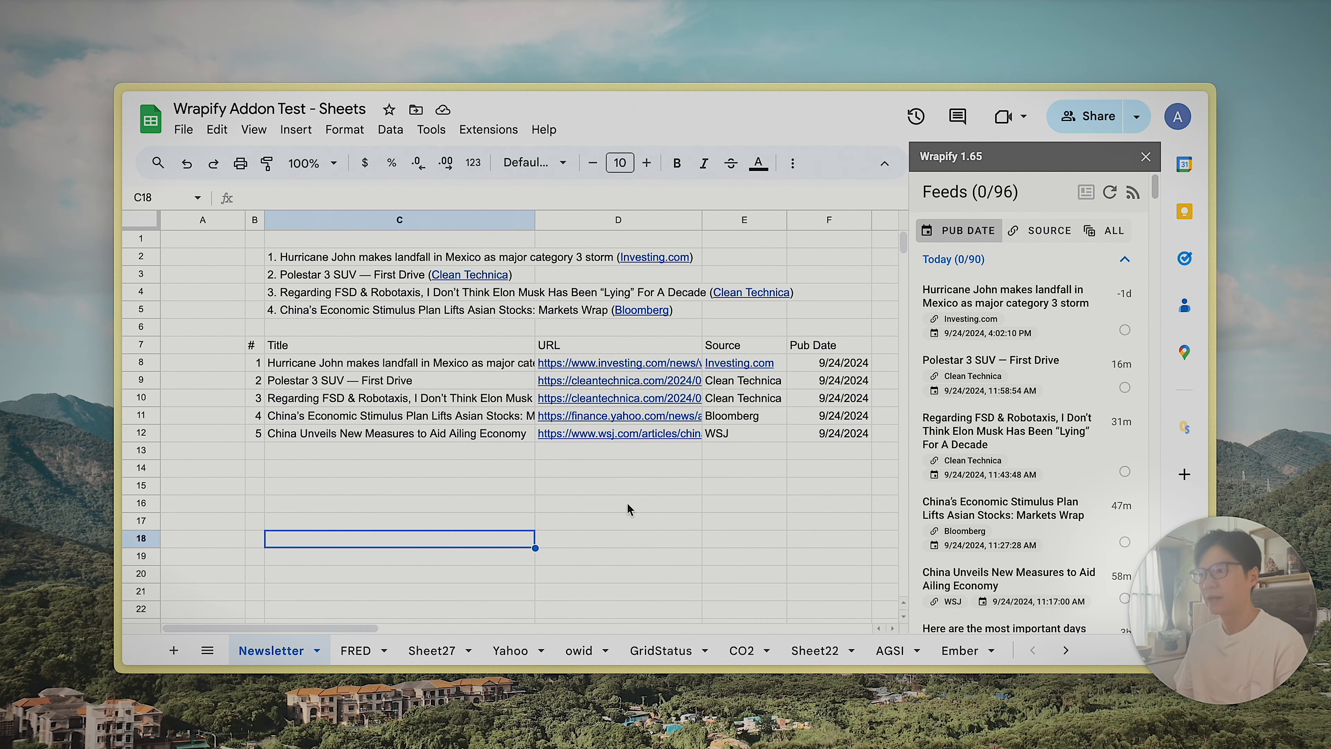
pyautogui.moveTo(256, 257); pyautogui.dragTo(838, 446)
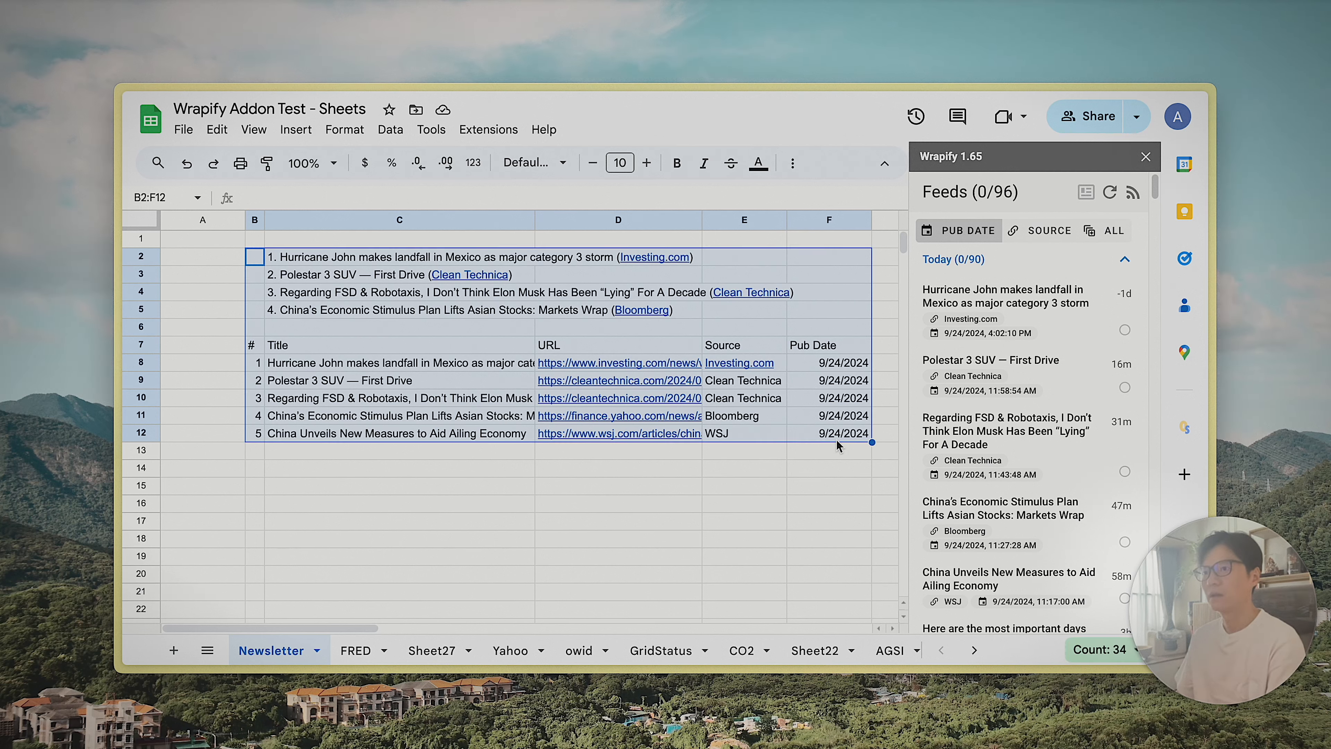
pyautogui.click(771, 507)
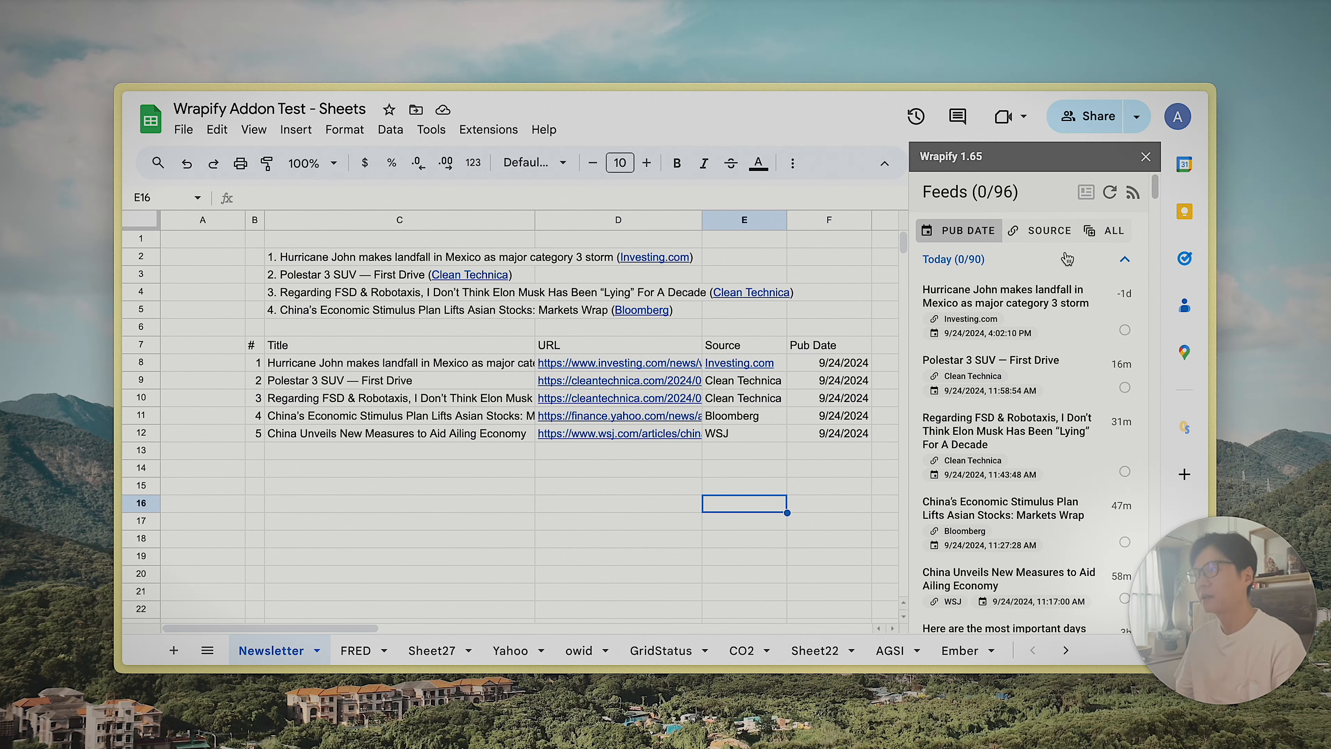
# - Collapse today's posts, view the list of managed RSS links and return to the feeds
pyautogui.click(995, 259)
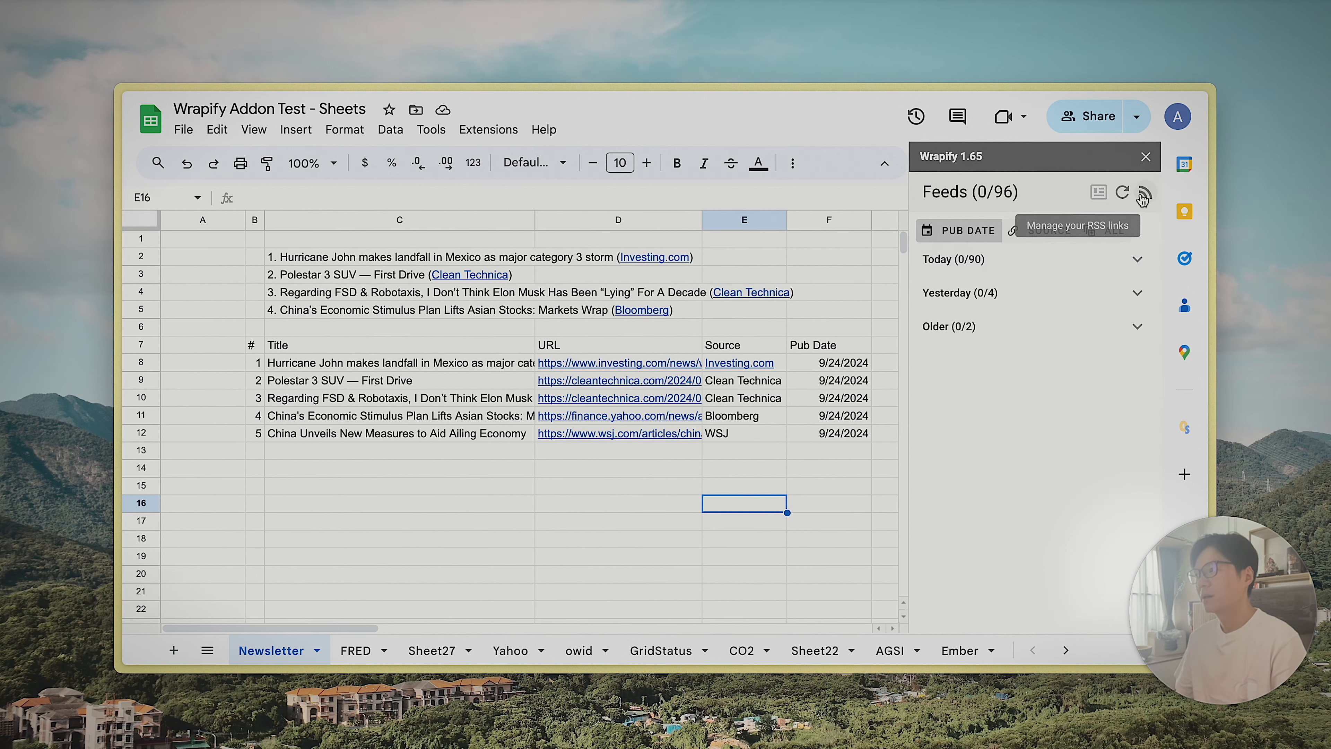
pyautogui.click(1134, 193)
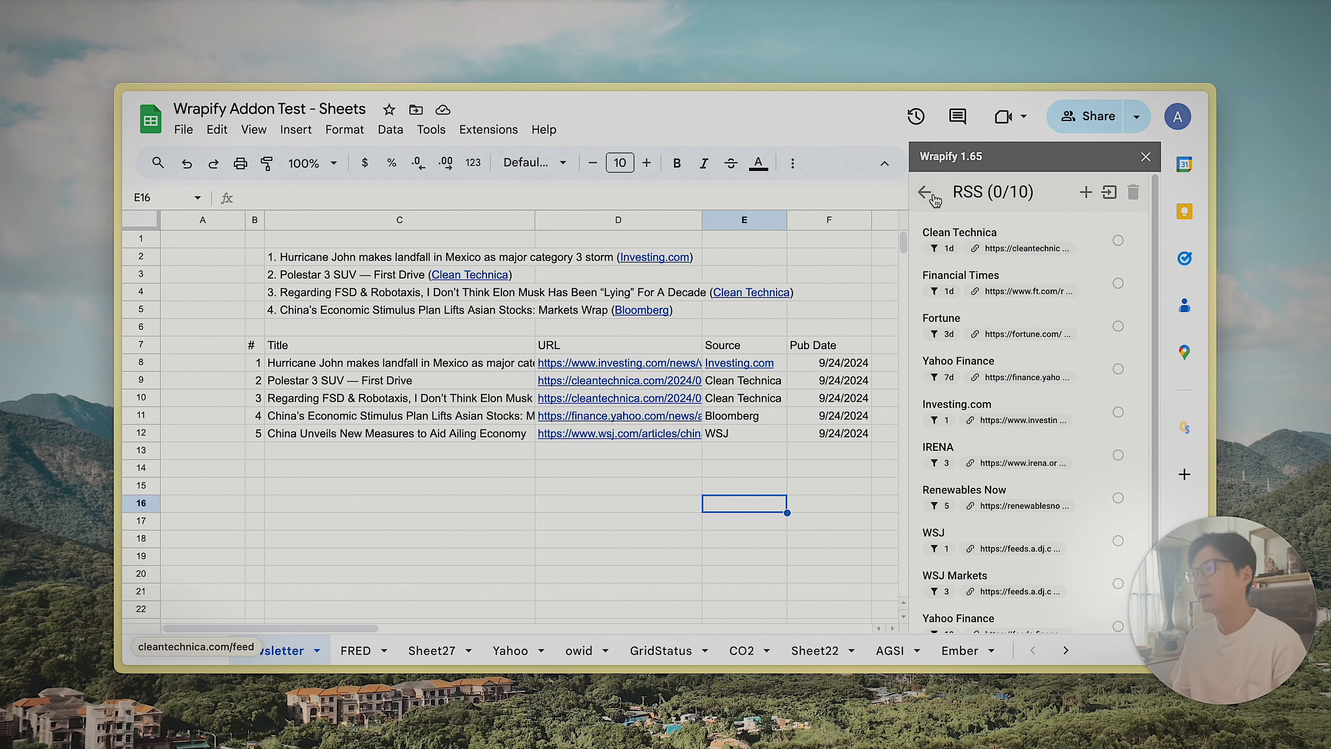
pyautogui.click(924, 192)
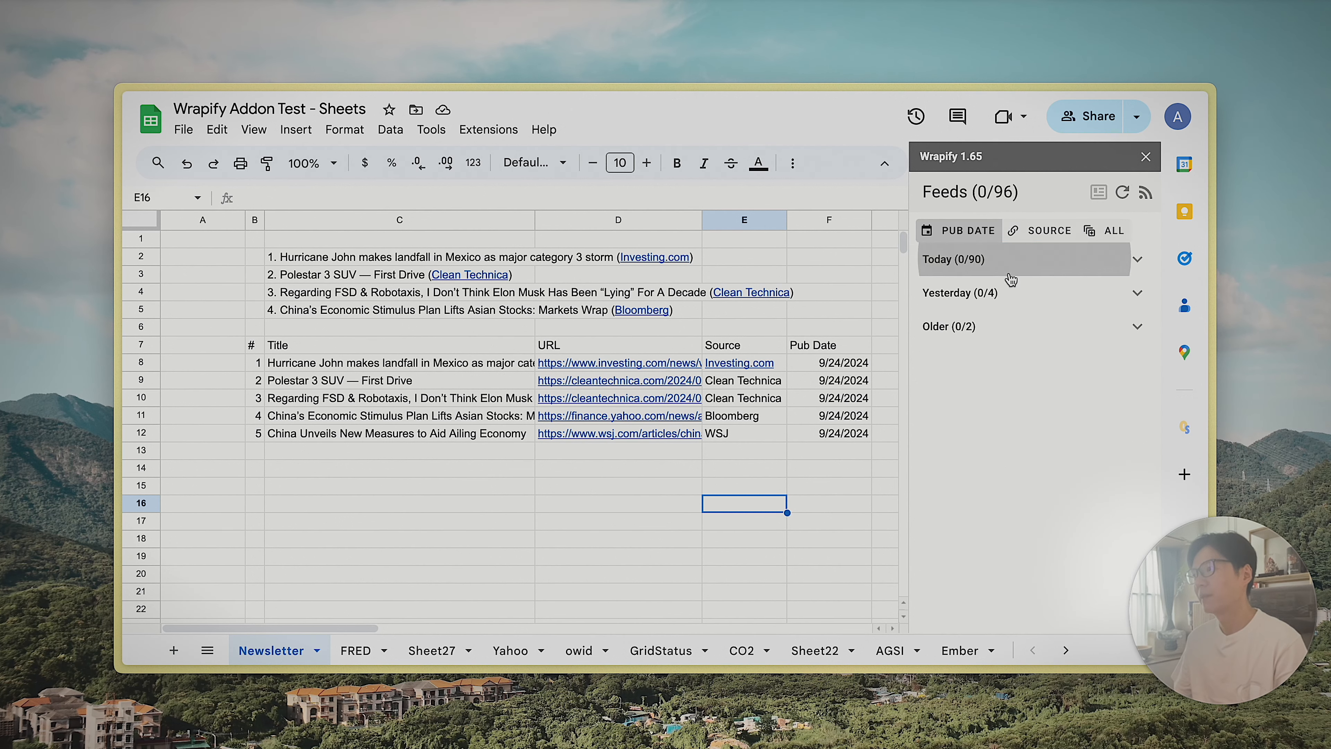
# - Look through today's and yesterday's posts grouped by publication date, leaving both groups collapsed
pyautogui.click(1123, 259)
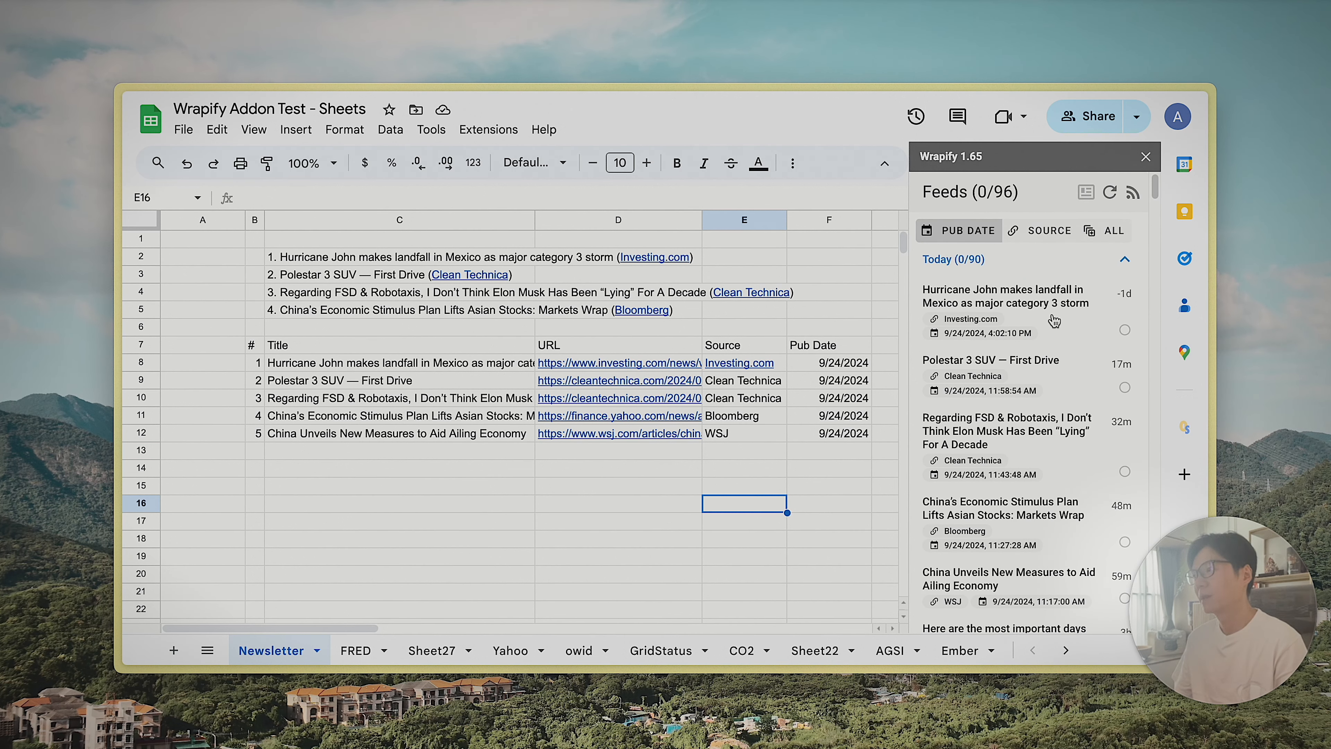
pyautogui.click(1005, 265)
pyautogui.click(1011, 303)
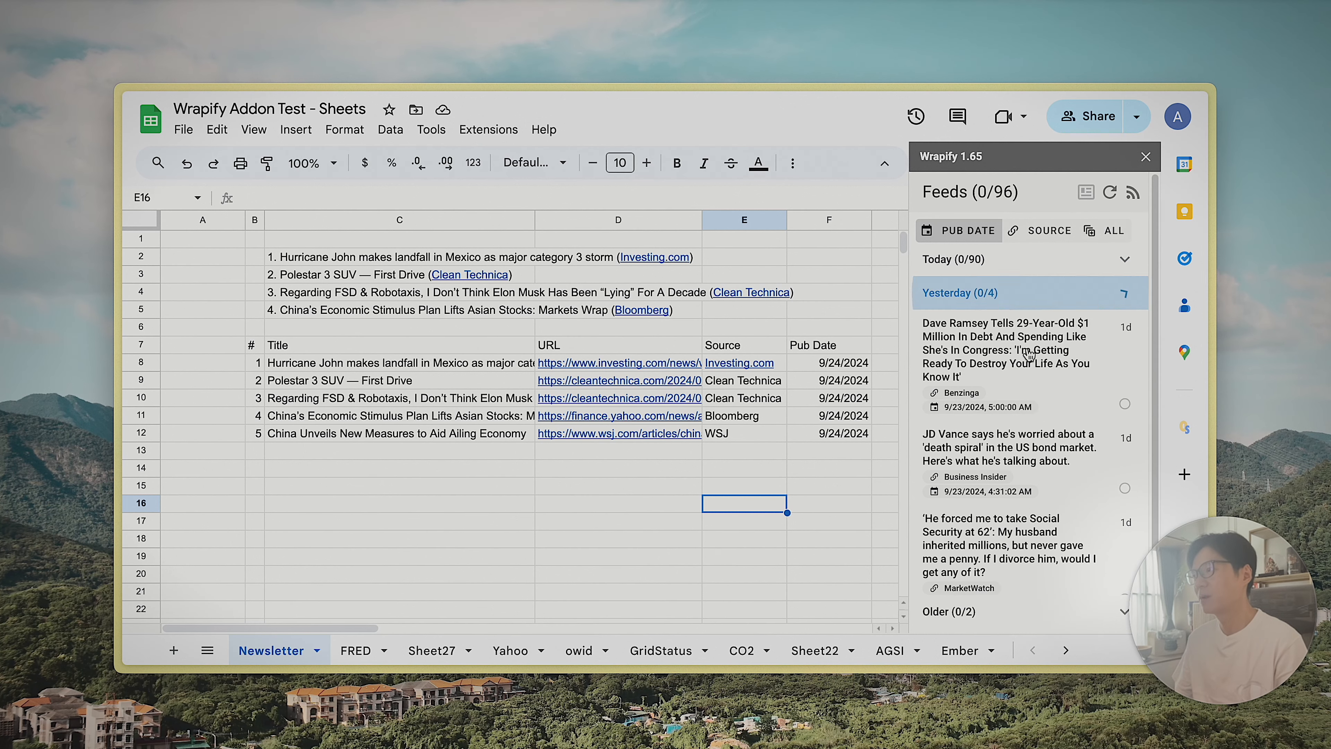
pyautogui.click(1040, 304)
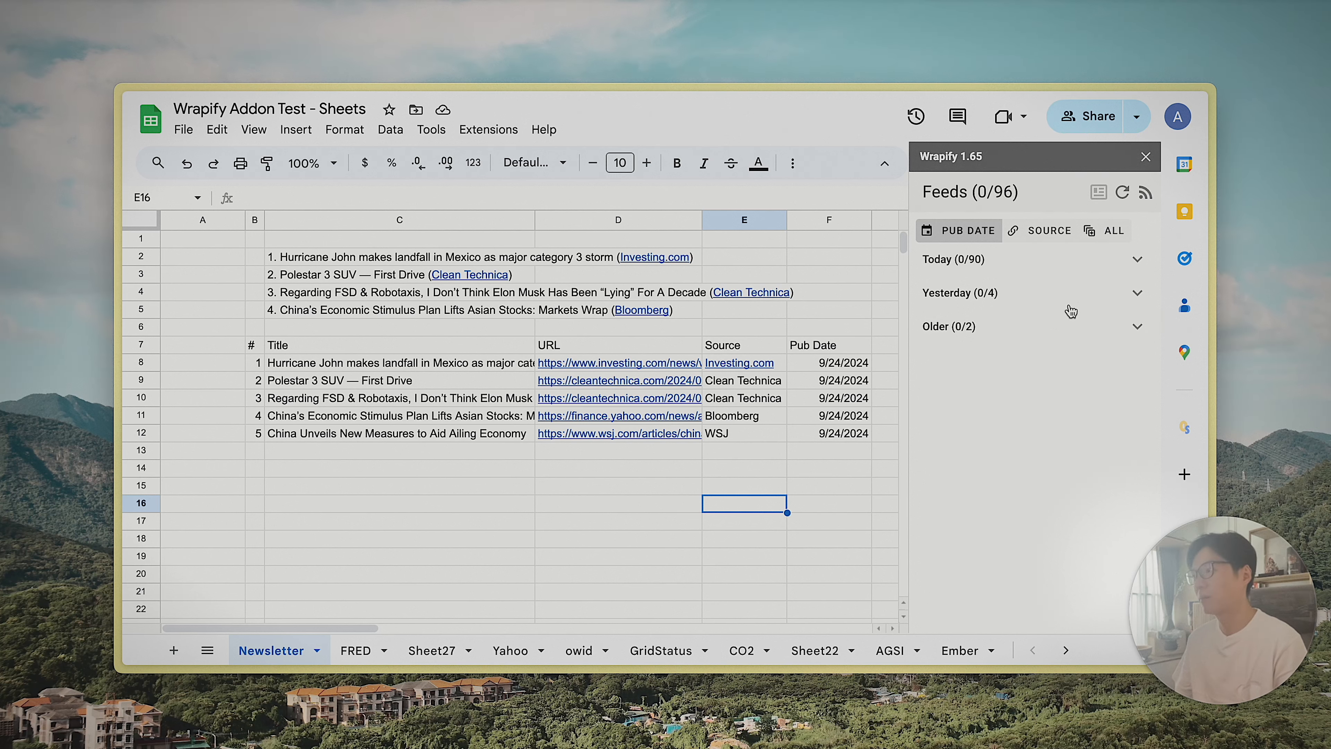
pyautogui.click(1091, 296)
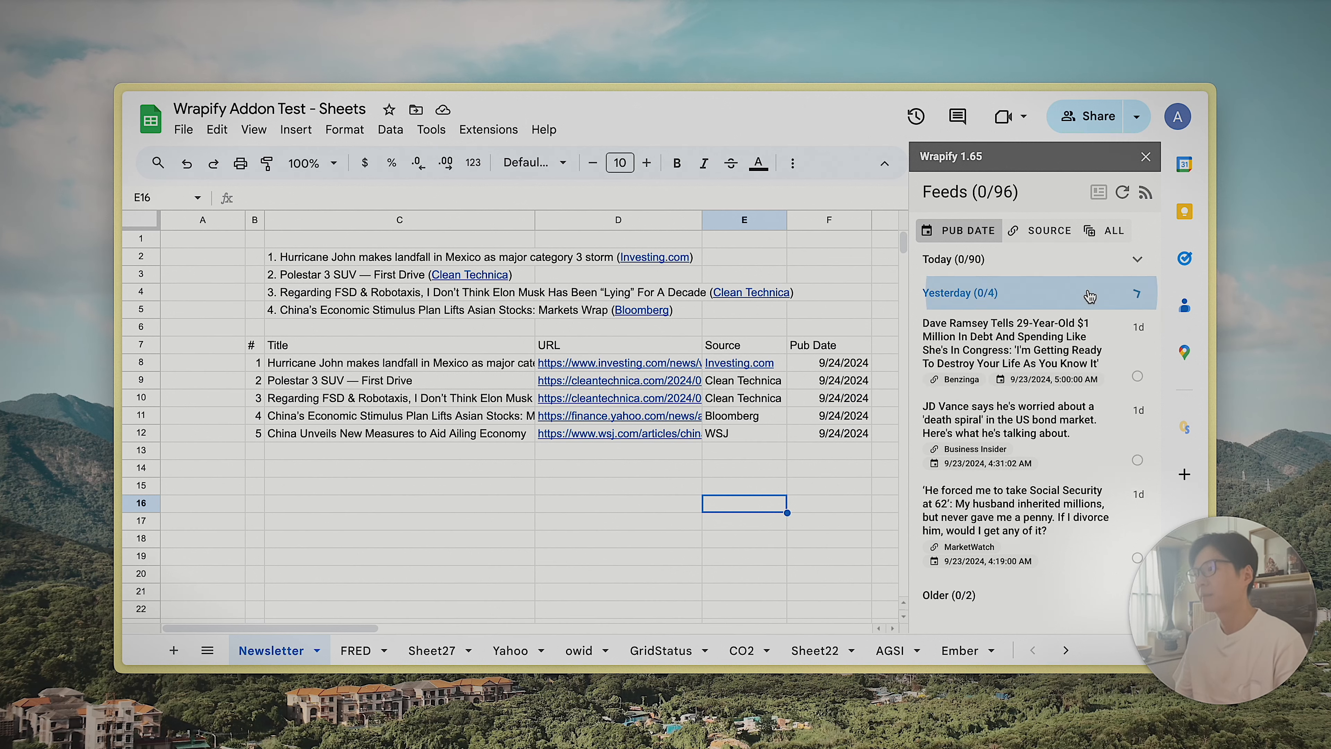
pyautogui.click(1053, 295)
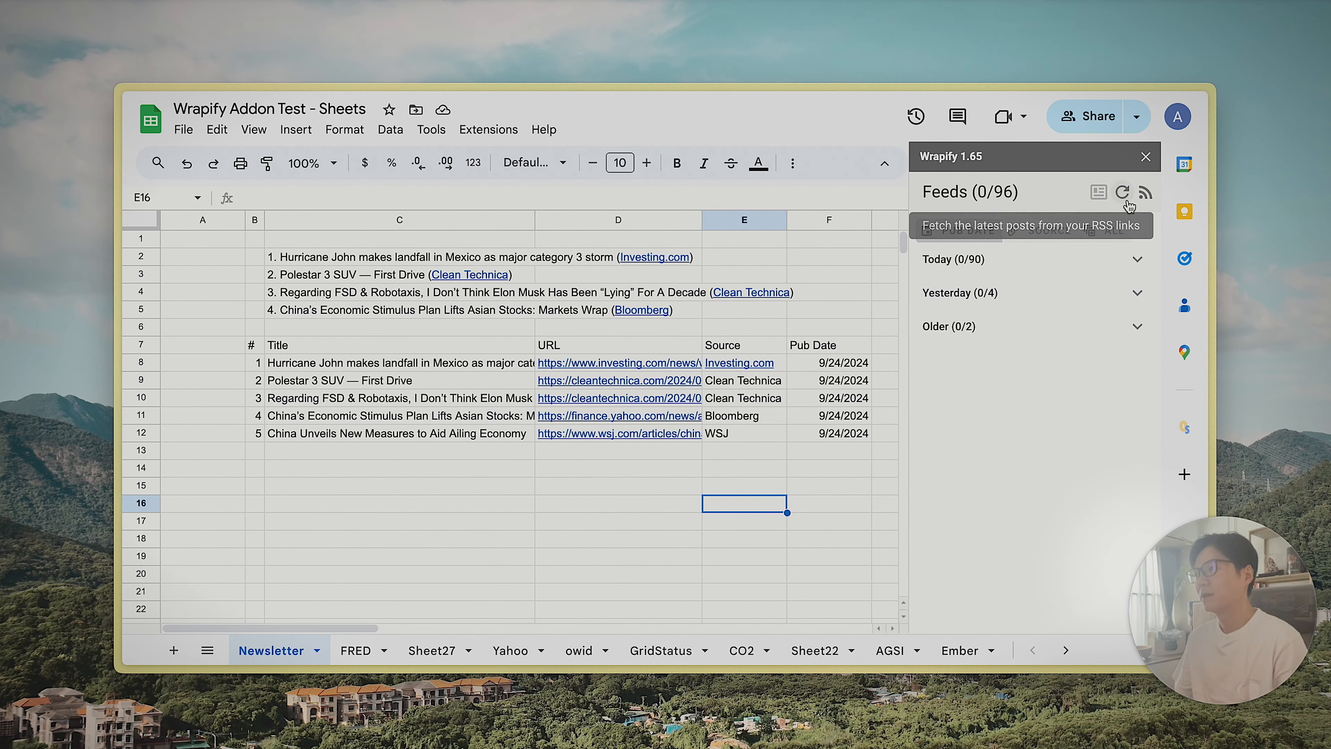
pyautogui.click(1004, 298)
pyautogui.click(1014, 307)
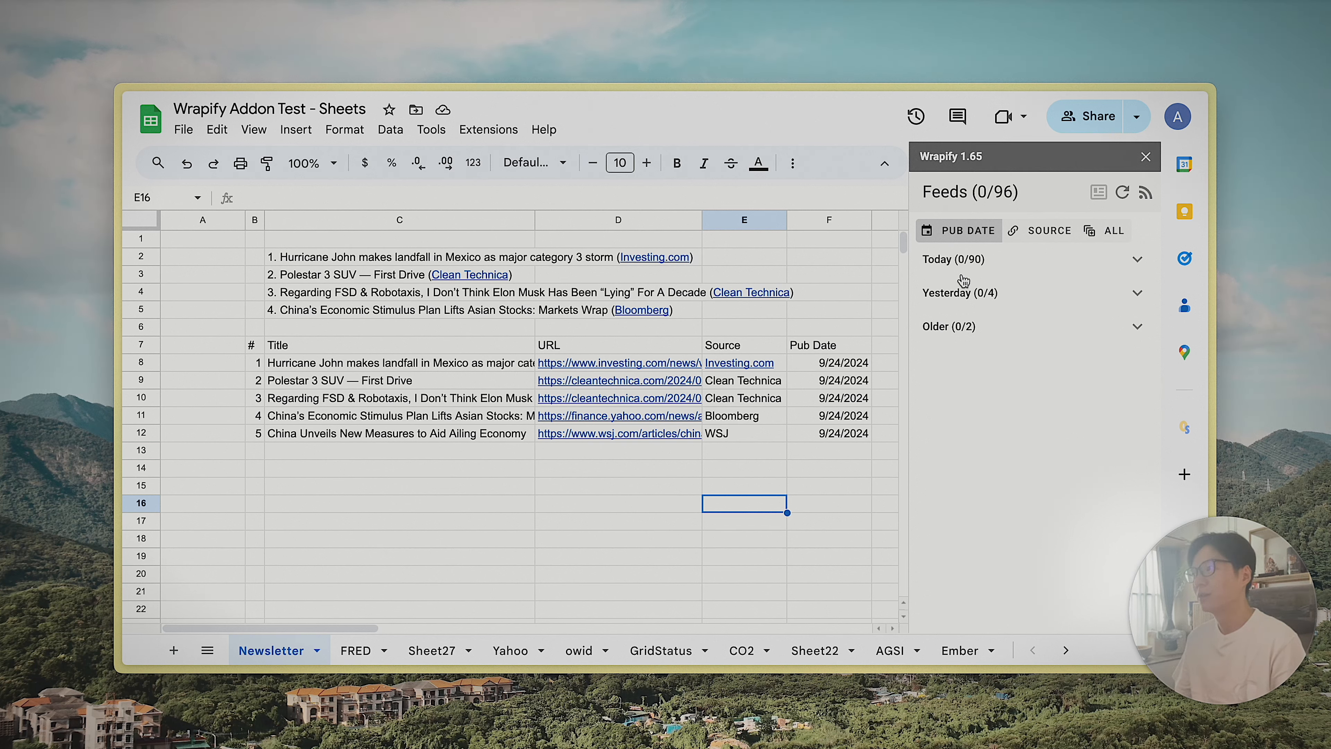
# - View the Wrapify add-on's commands for opening the sidebar and for quick access
pyautogui.click(482, 132)
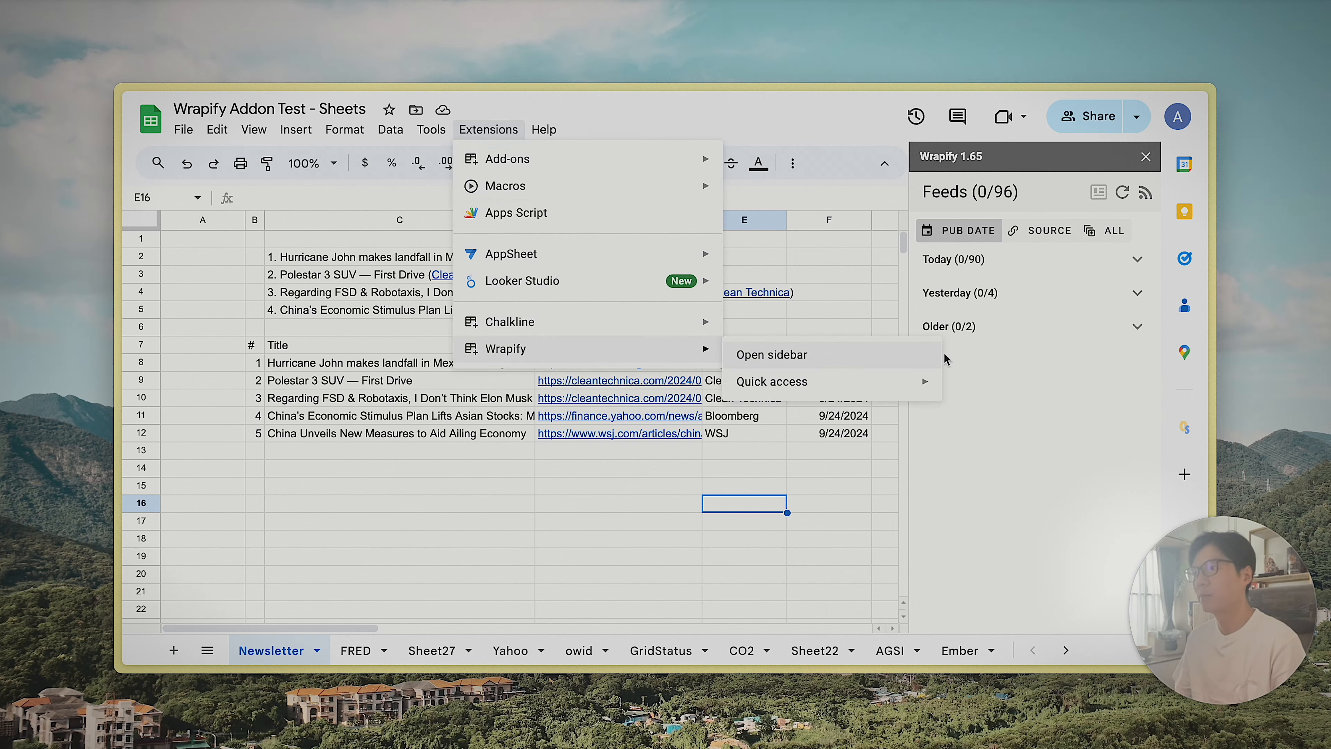
pyautogui.click(1043, 375)
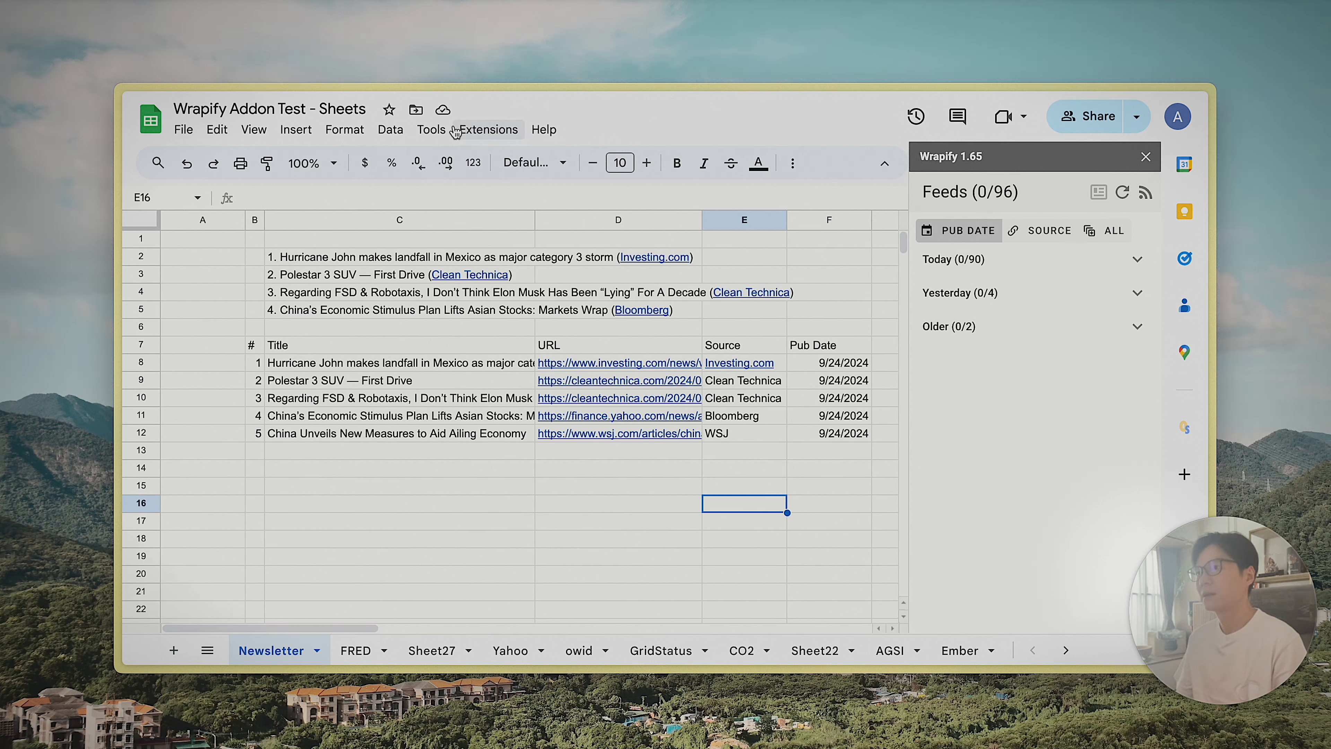
pyautogui.click(474, 129)
pyautogui.click(1102, 408)
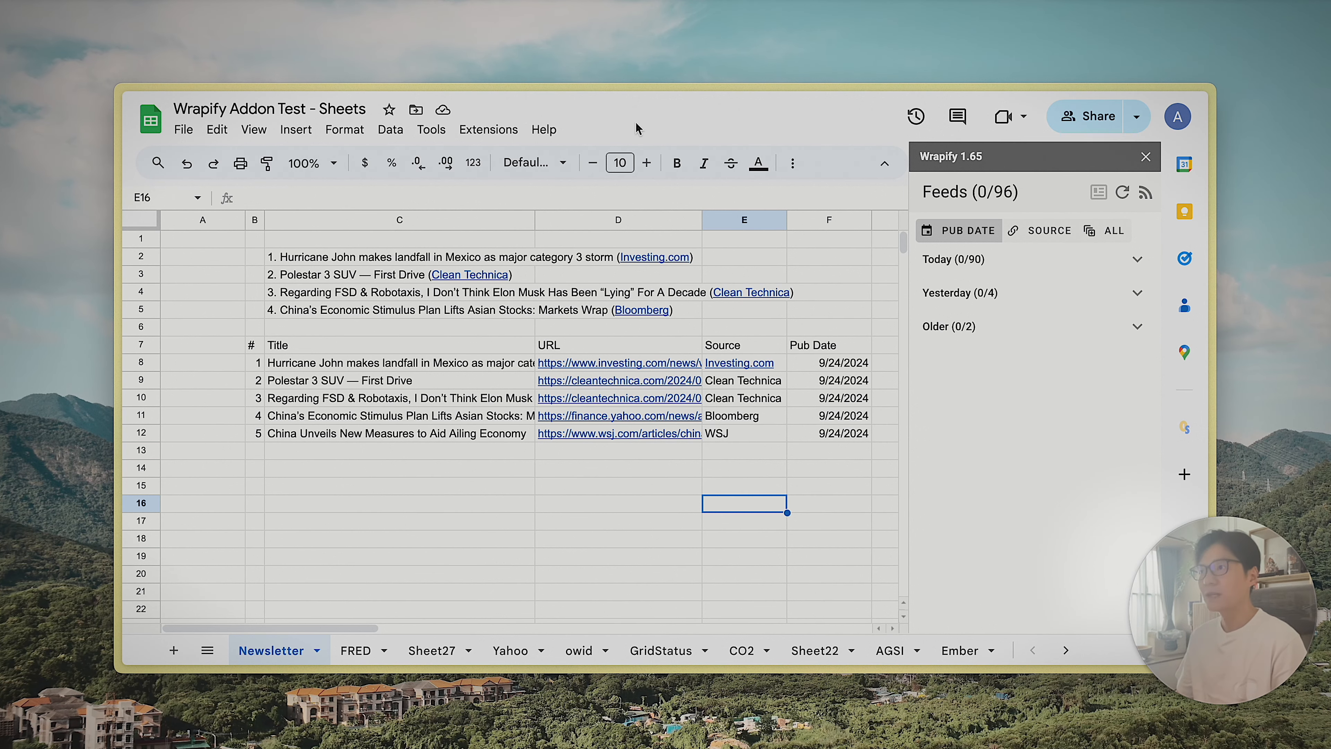
pyautogui.press('super+s')
pyautogui.moveTo(793, 402)
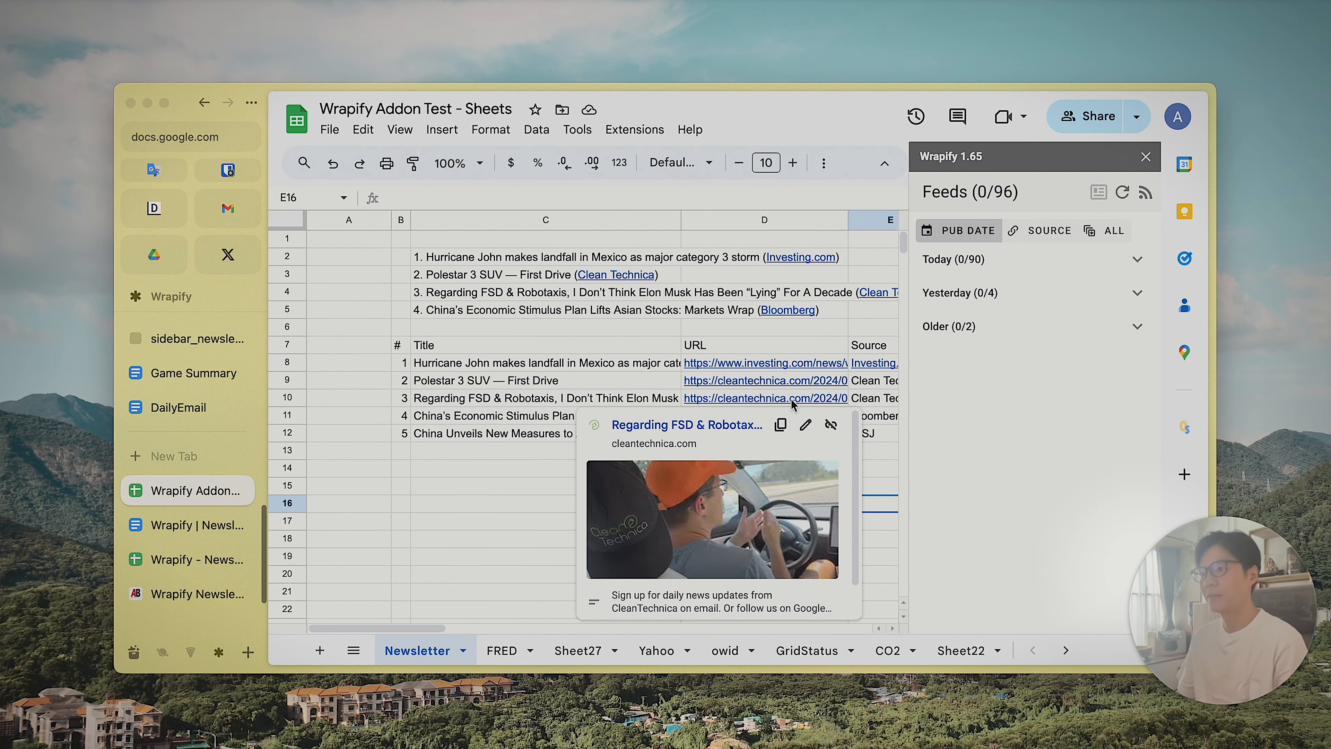
pyautogui.press('super+s')
pyautogui.click(521, 495)
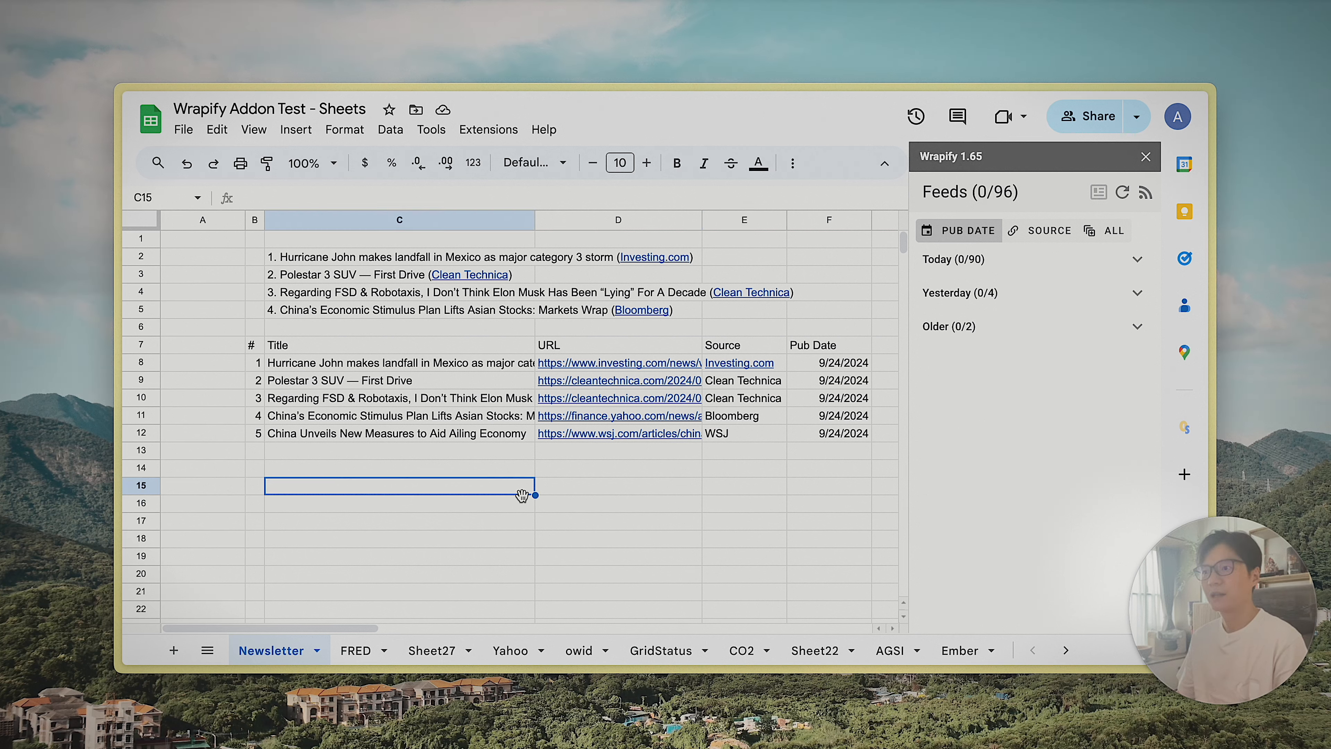
pyautogui.click(262, 455)
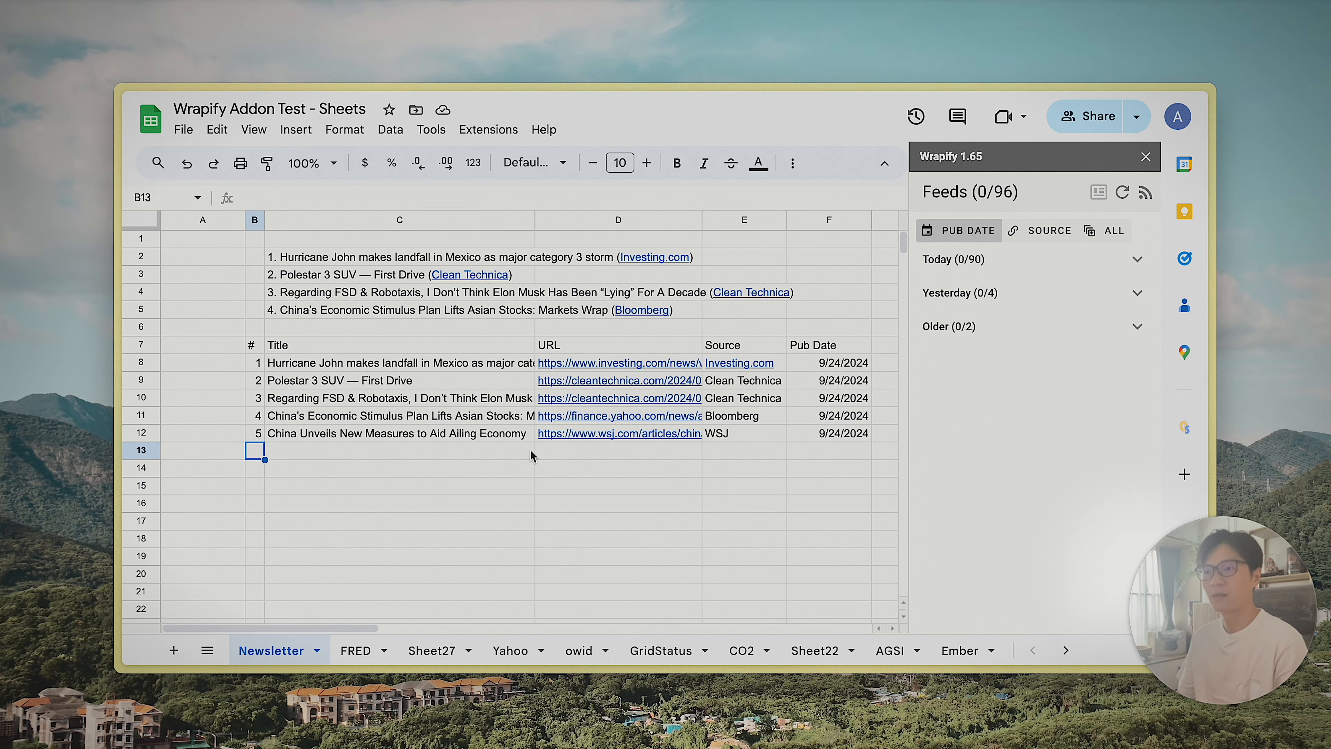
pyautogui.click(823, 473)
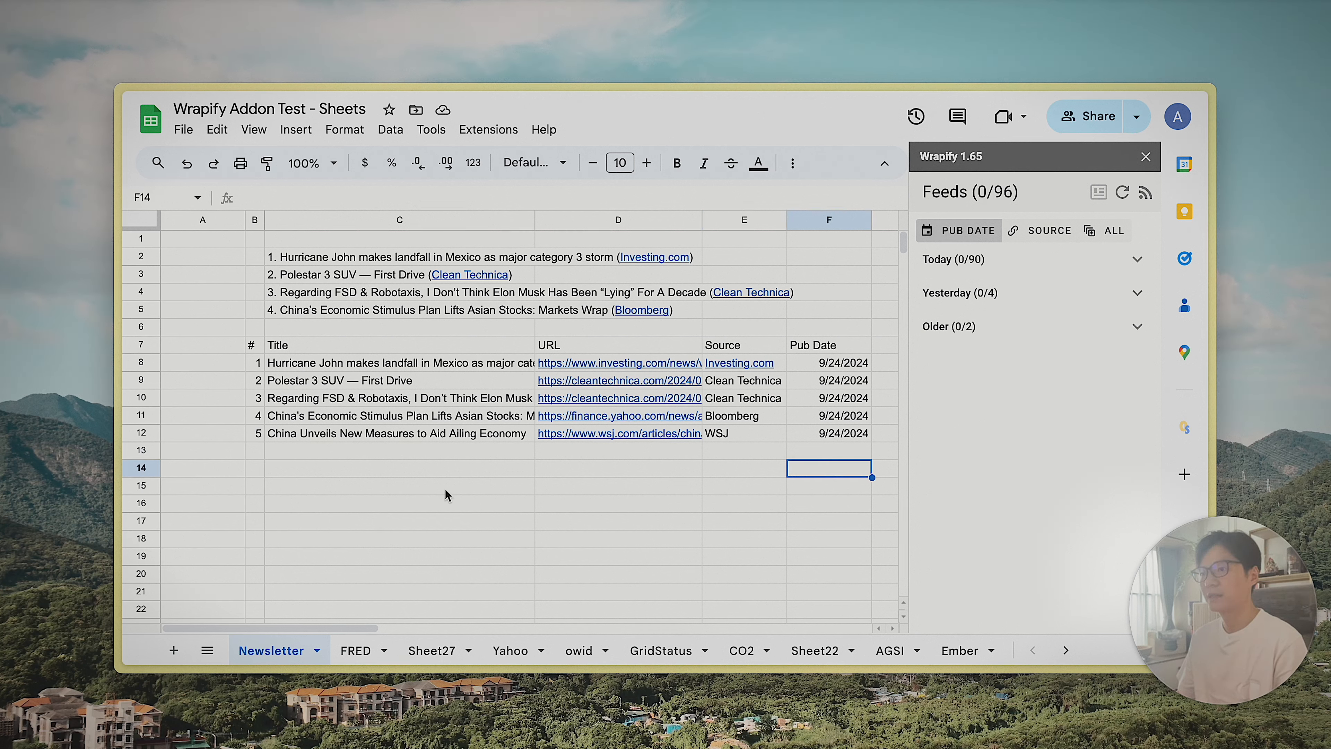
pyautogui.moveTo(264, 476); pyautogui.dragTo(817, 557)
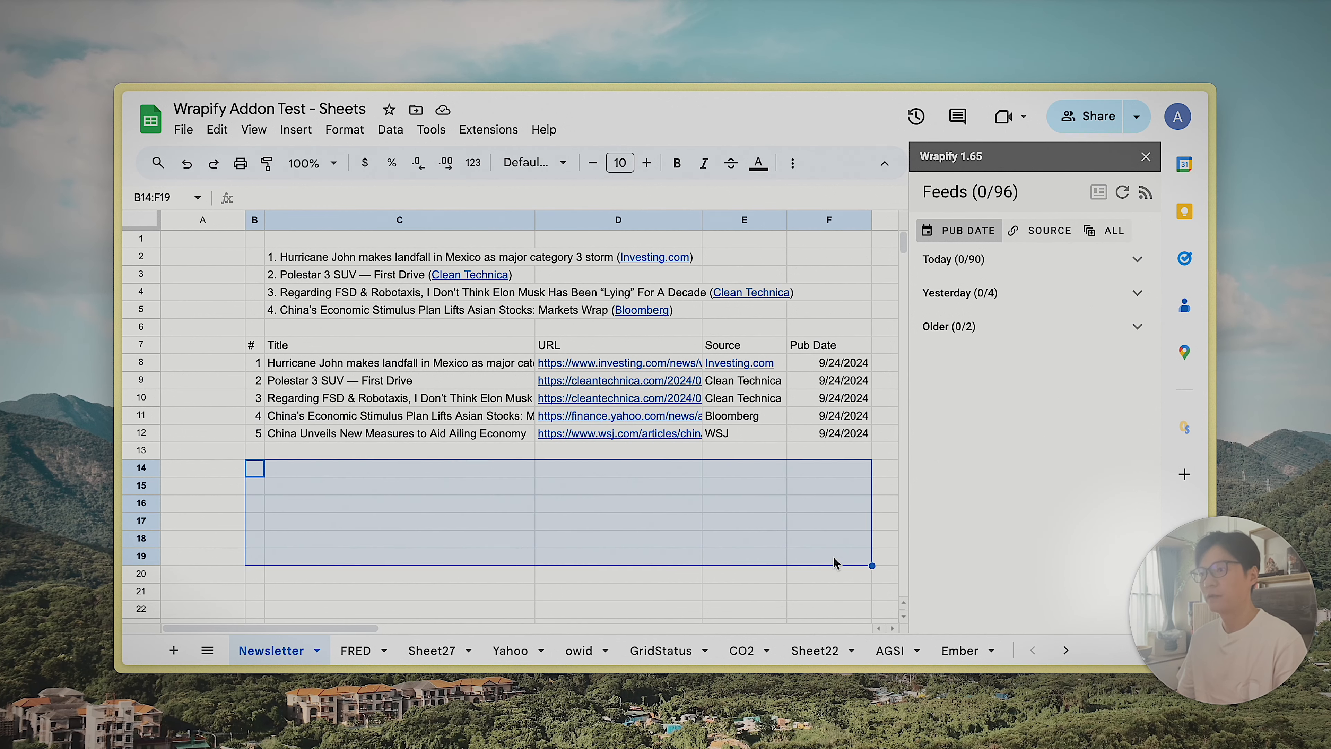
pyautogui.click(814, 546)
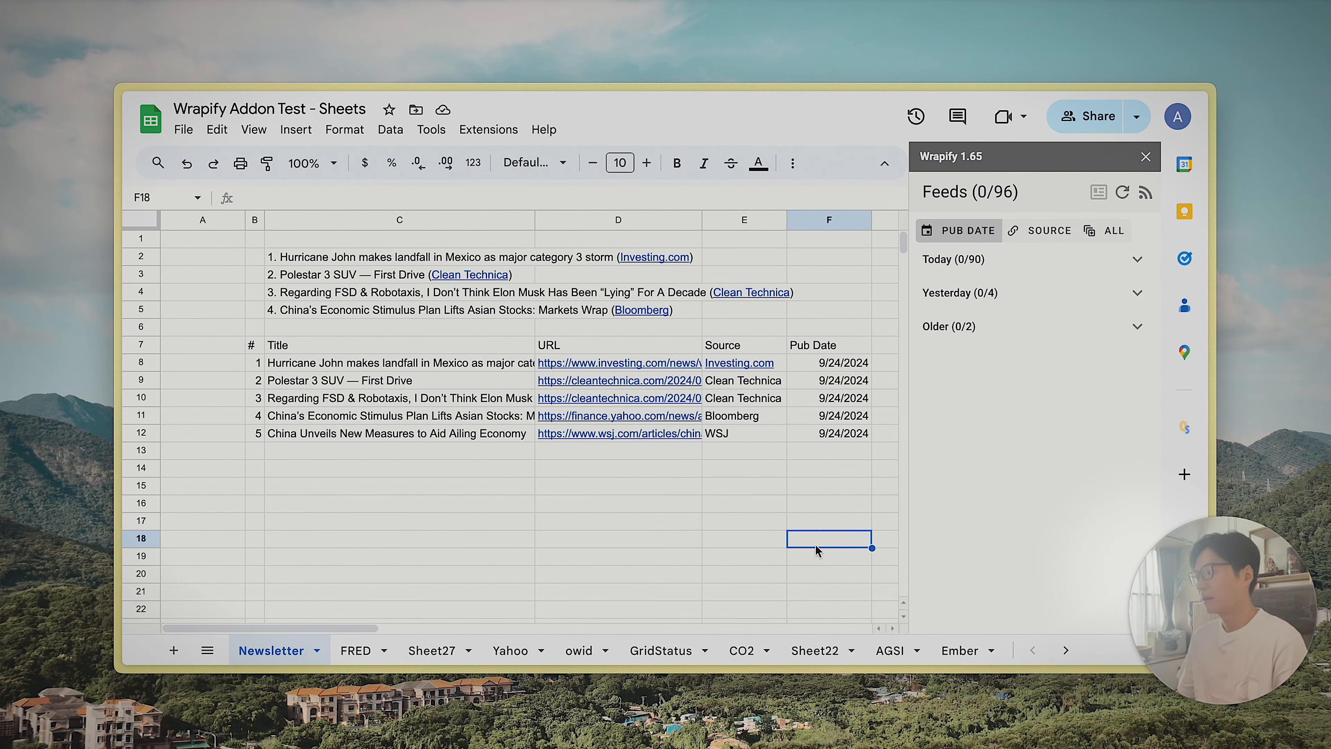
pyautogui.click(571, 536)
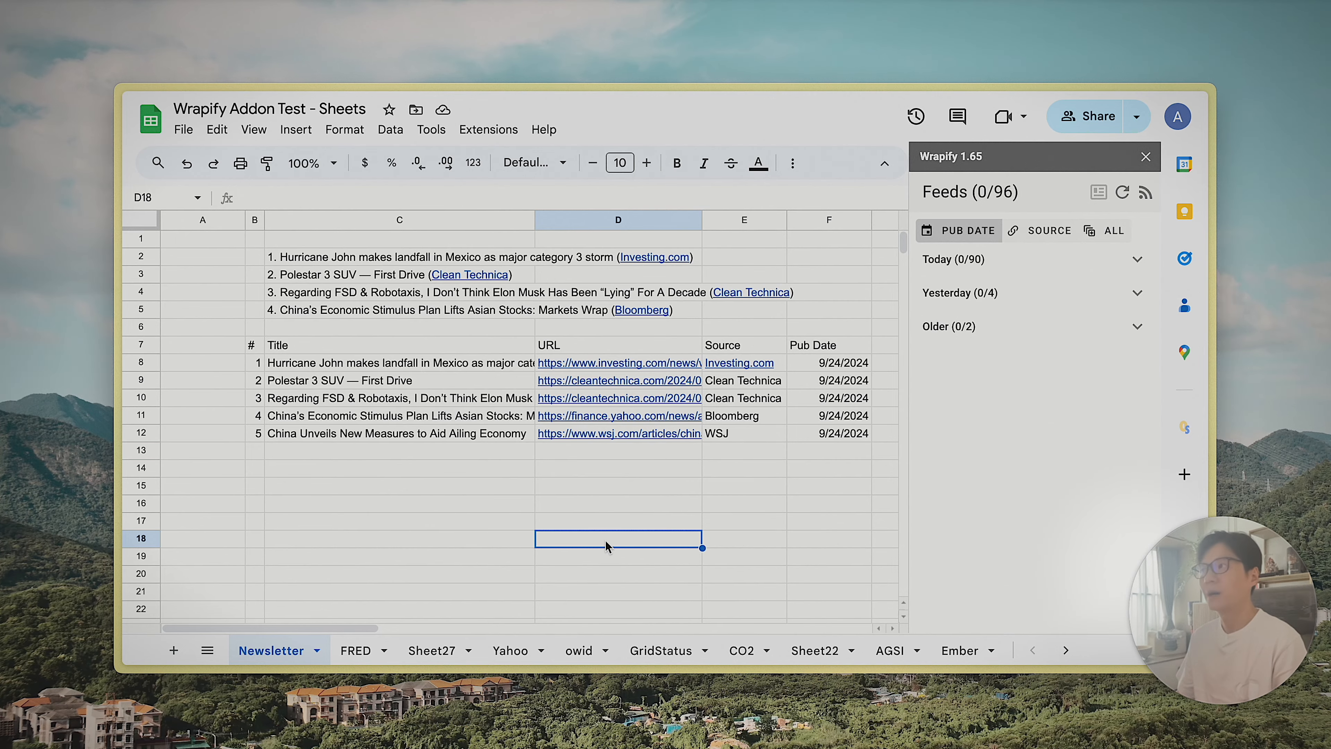